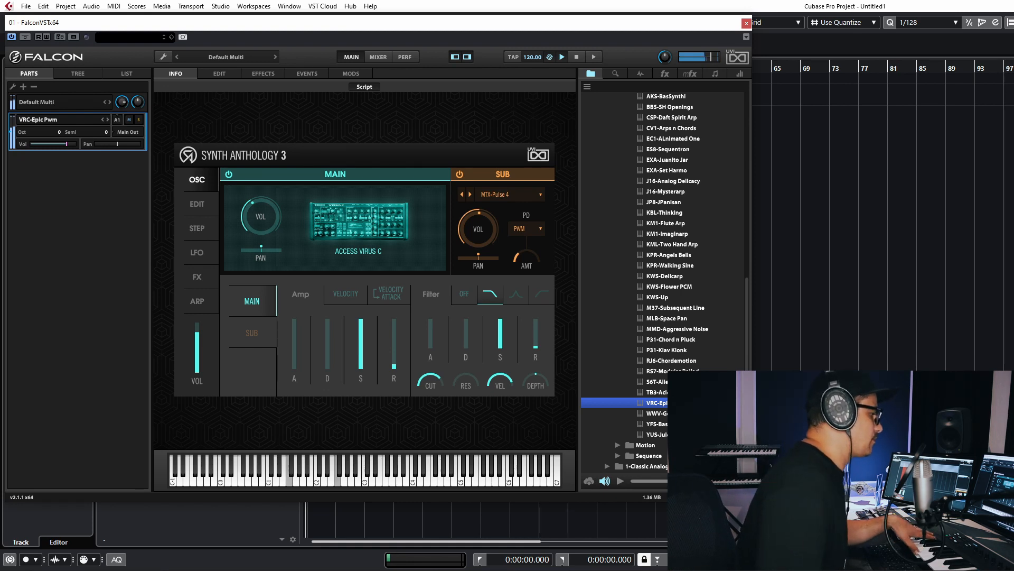
# - Load the ES8-Sequentron preset, then collapse the Arpeggiated and 0-Animated SA3 Presets folders
pyautogui.click(657, 435)
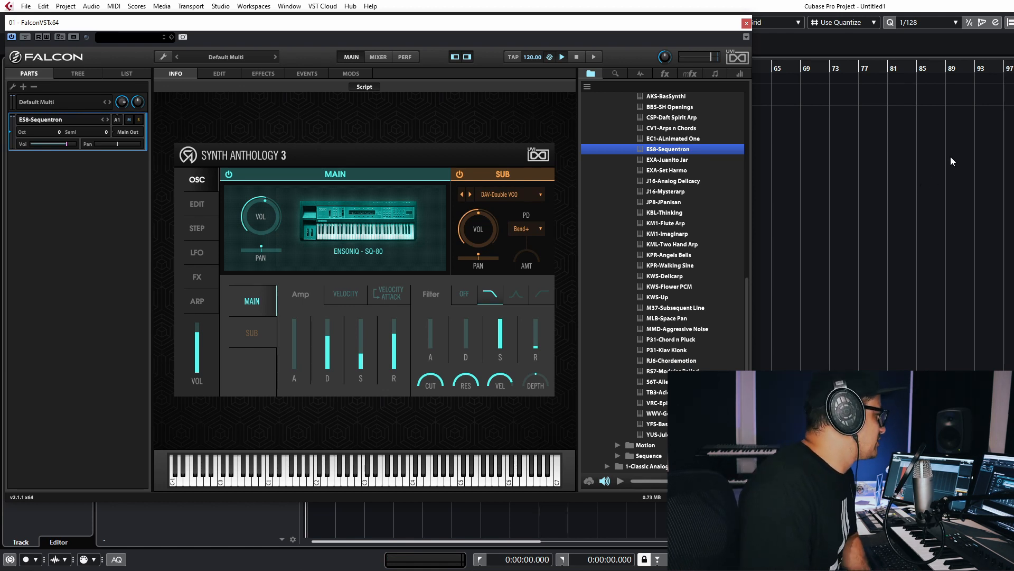
pyautogui.scroll(5, 642, 193)
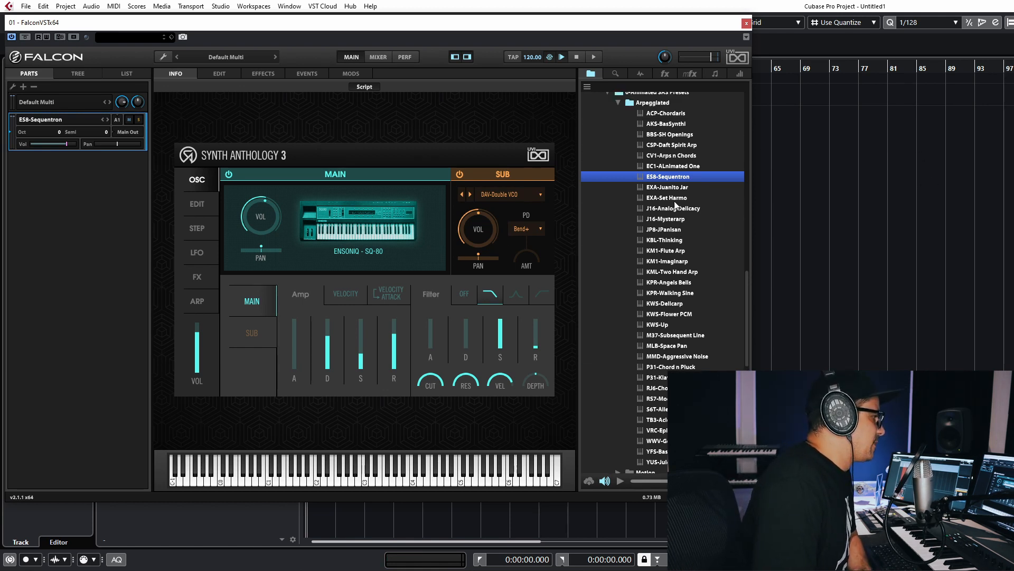
pyautogui.scroll(-2, 642, 193)
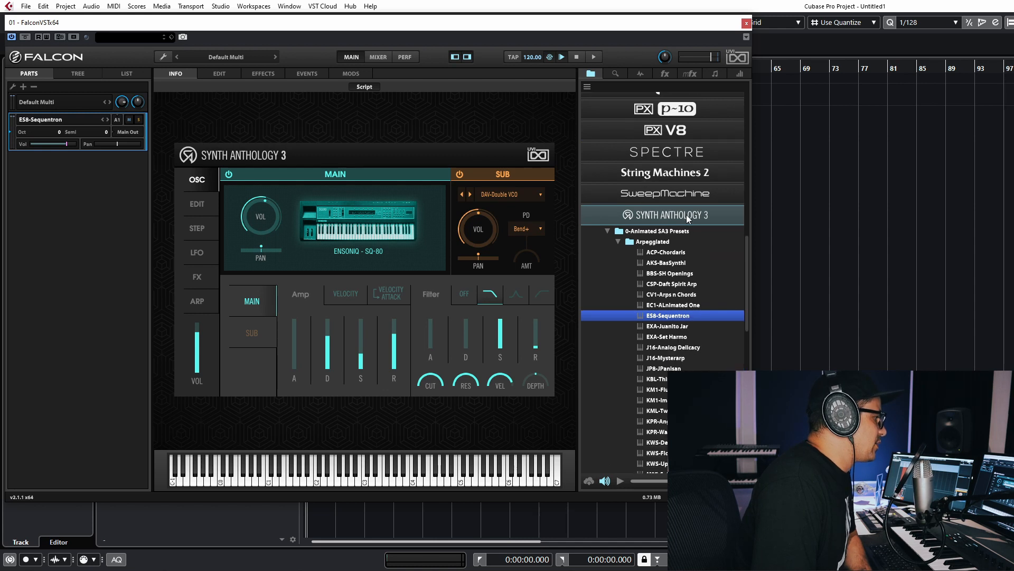
pyautogui.click(619, 241)
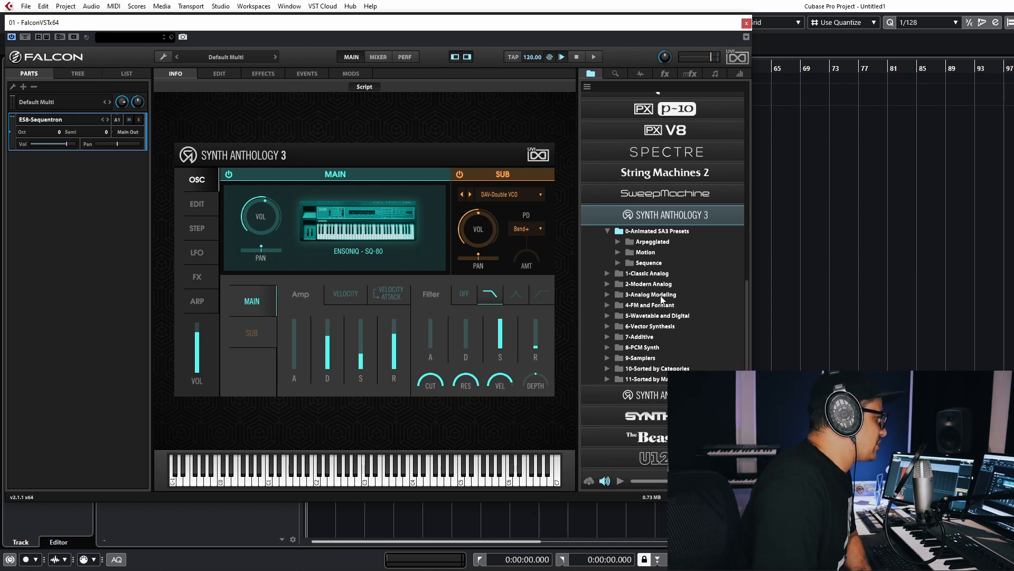
pyautogui.click(618, 231)
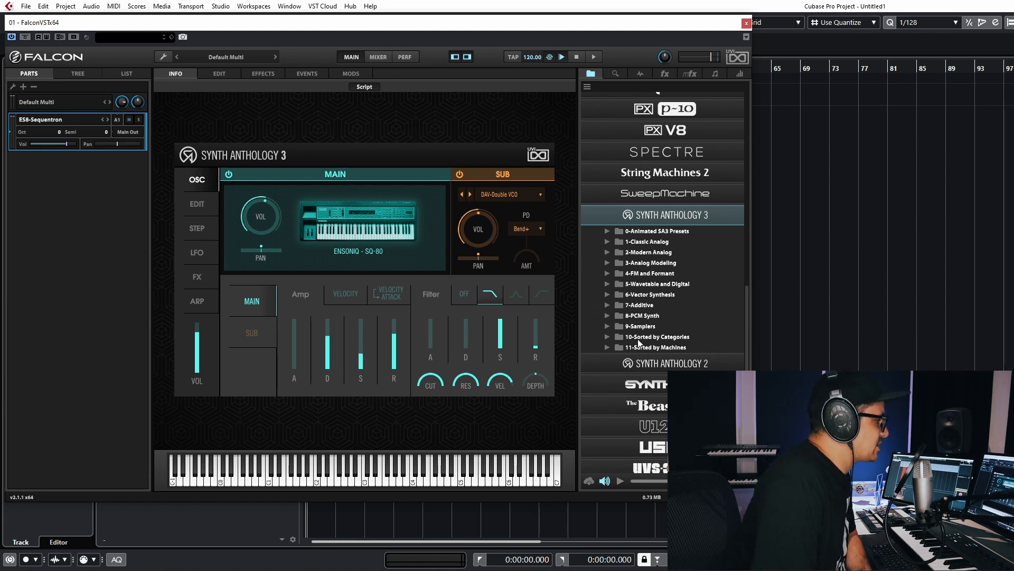
# - Look through the subfolders of 9-Samplers and 10-Sorted by Categories, including Bass, and collapse each folder again
pyautogui.click(608, 327)
pyautogui.scroll(-1, 608, 327)
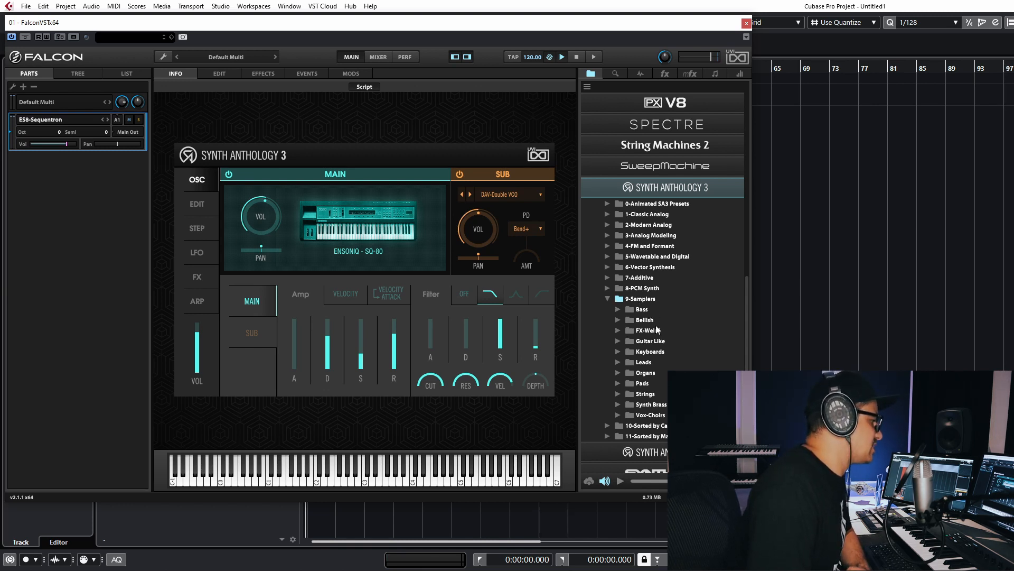
pyautogui.click(629, 299)
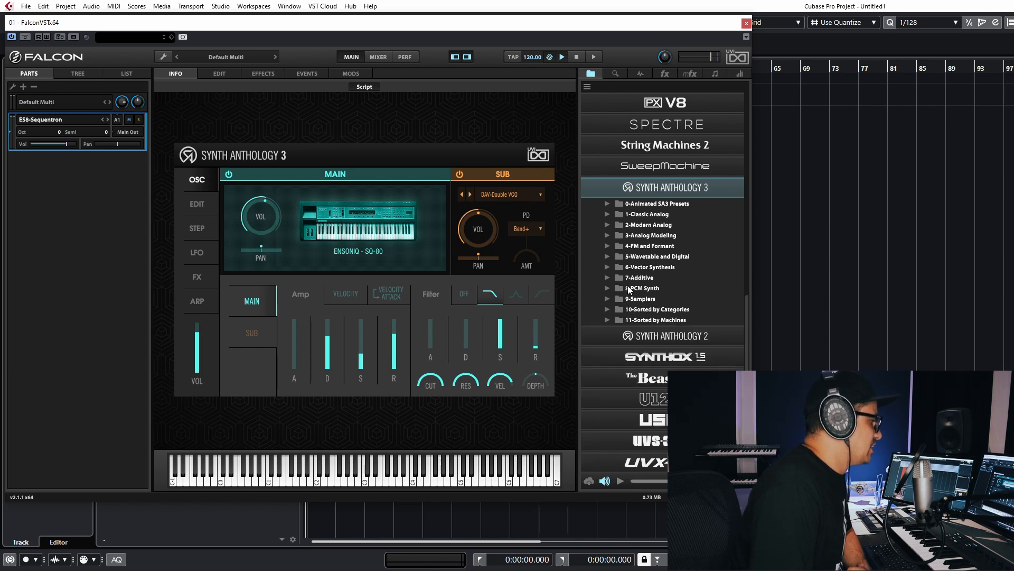
pyautogui.click(607, 309)
pyautogui.scroll(-3, 657, 292)
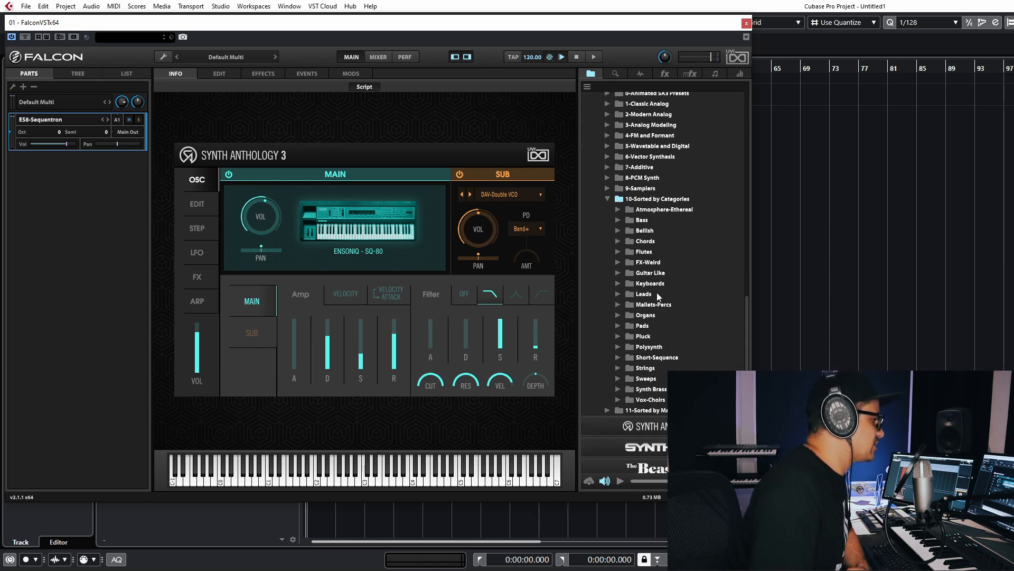
pyautogui.click(619, 220)
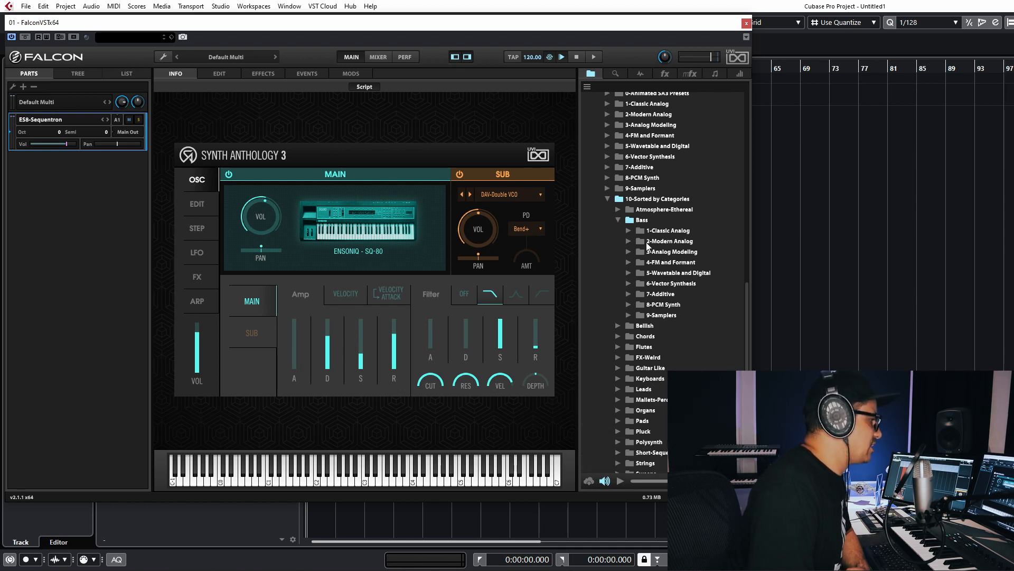
pyautogui.click(620, 220)
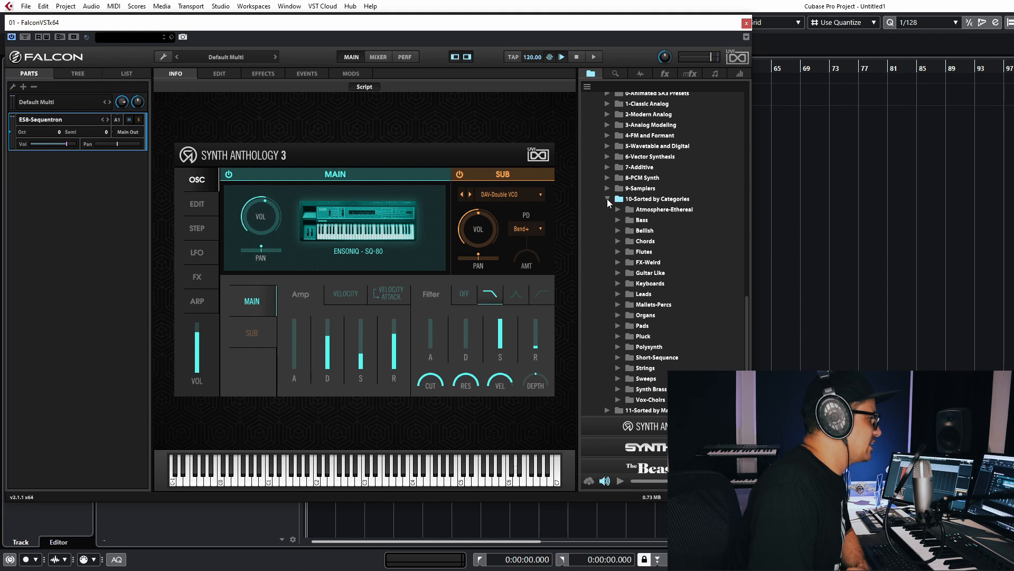
pyautogui.click(607, 199)
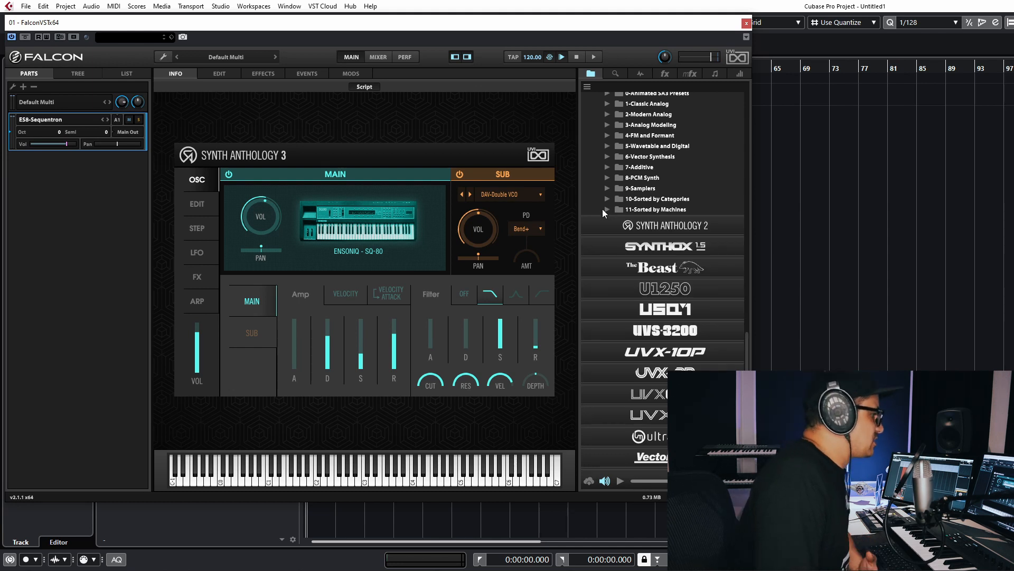
# - Find the KORG minilogue folder under 11-Sorted by Machines and load its KML-Dislogued Pad preset
pyautogui.click(607, 209)
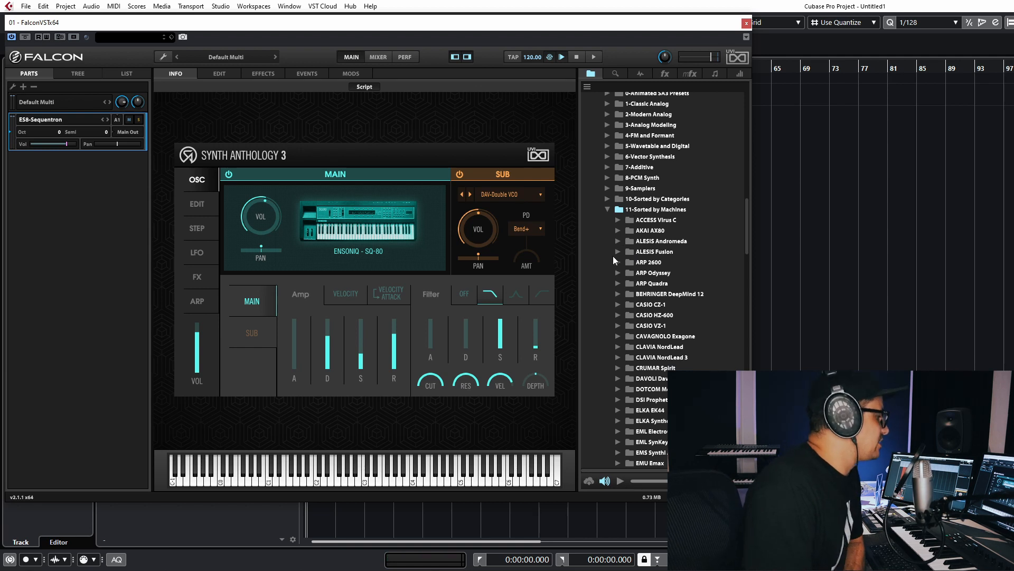
pyautogui.scroll(-2, 653, 178)
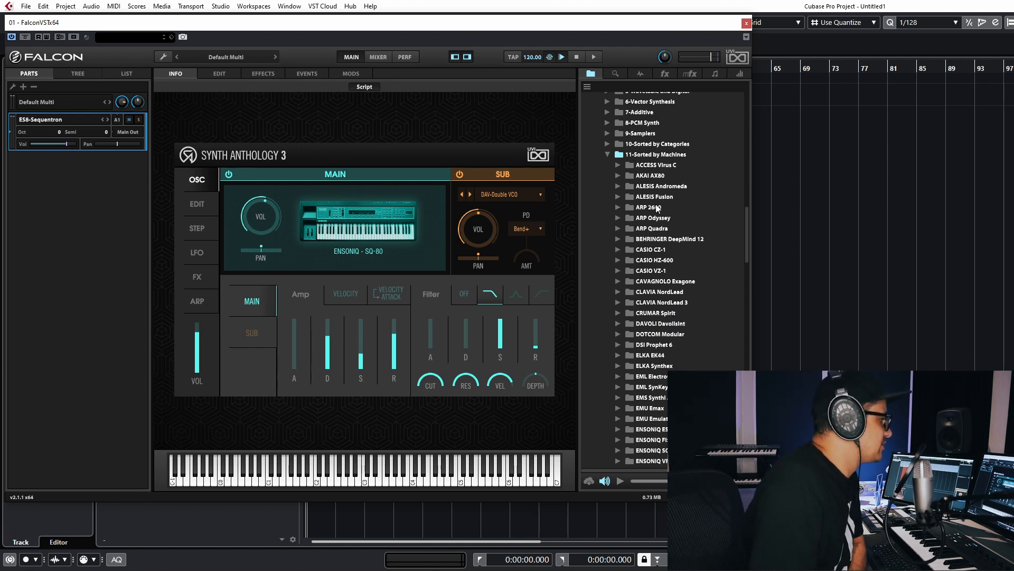
pyautogui.scroll(-3, 674, 237)
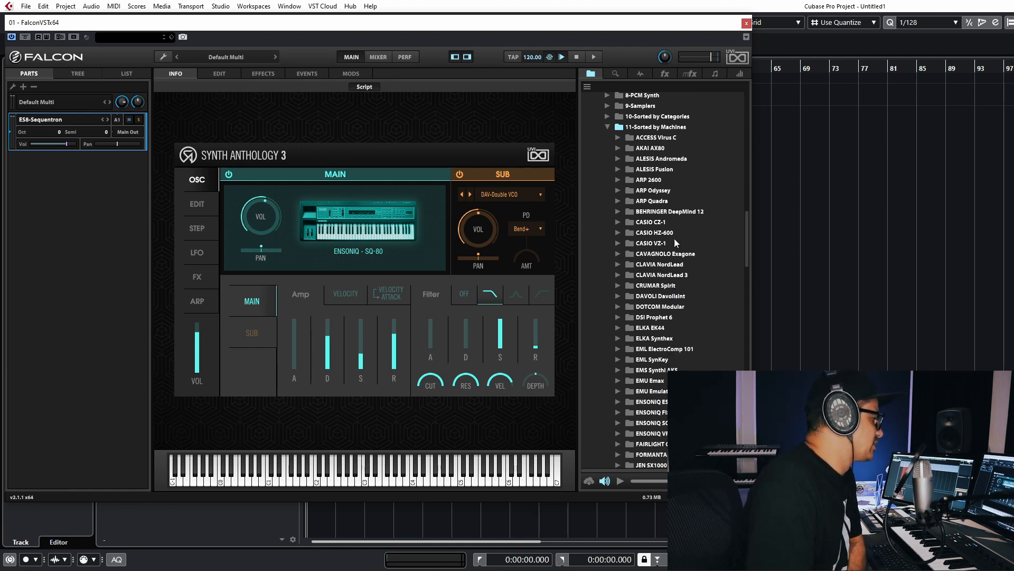
pyautogui.scroll(-2, 665, 192)
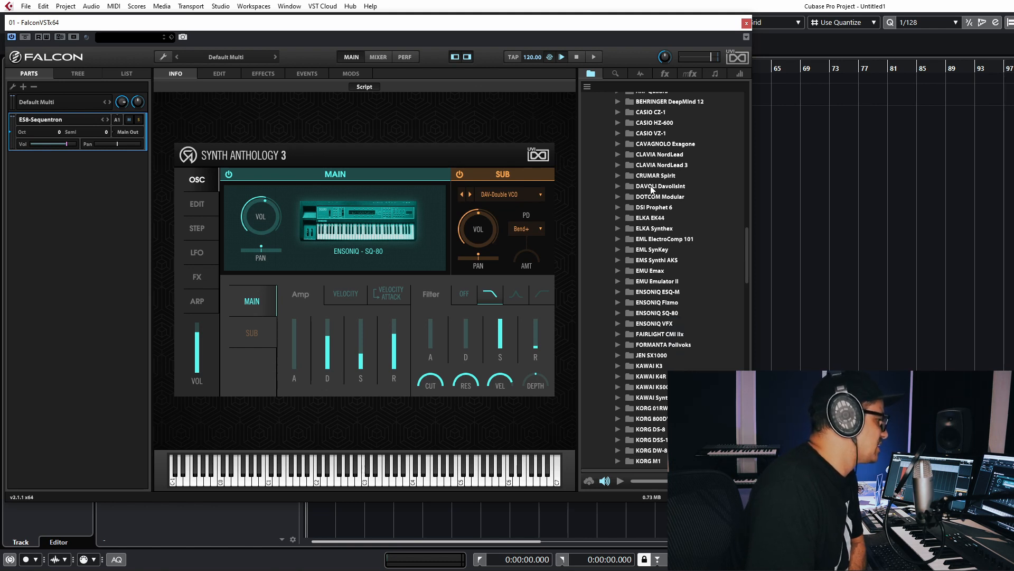
pyautogui.scroll(-2, 678, 309)
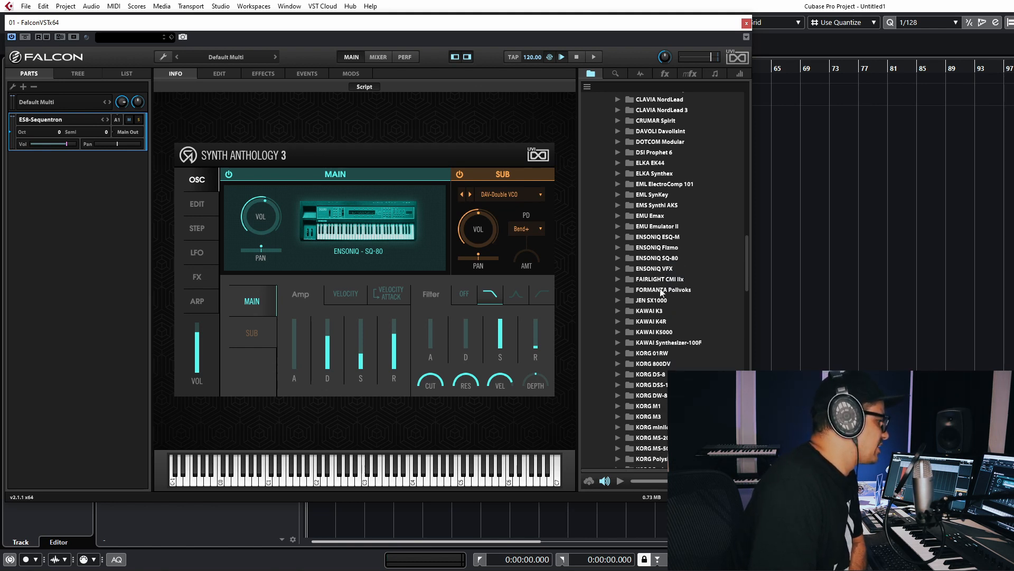
pyautogui.scroll(-2, 702, 286)
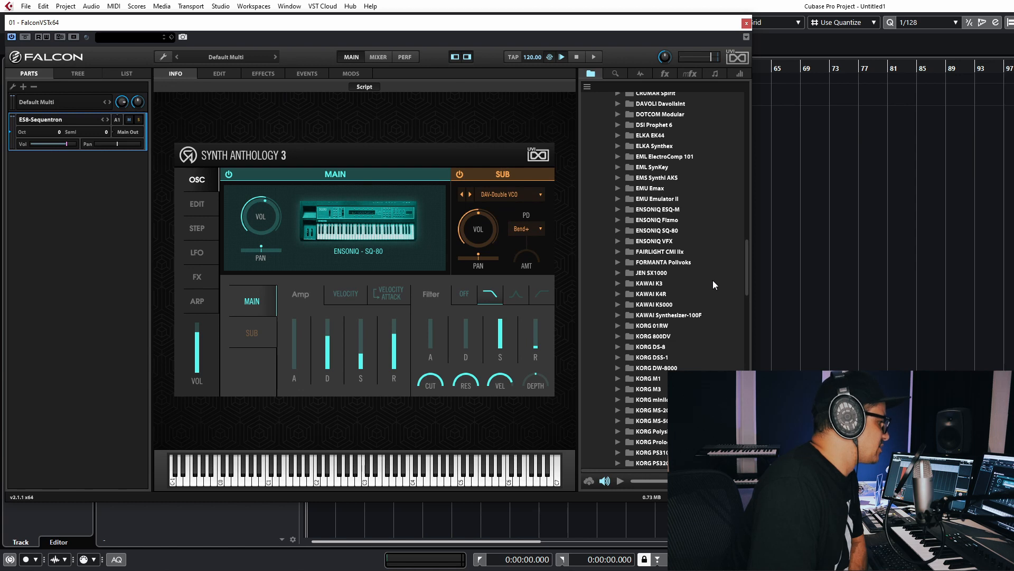
pyautogui.scroll(-1, 655, 323)
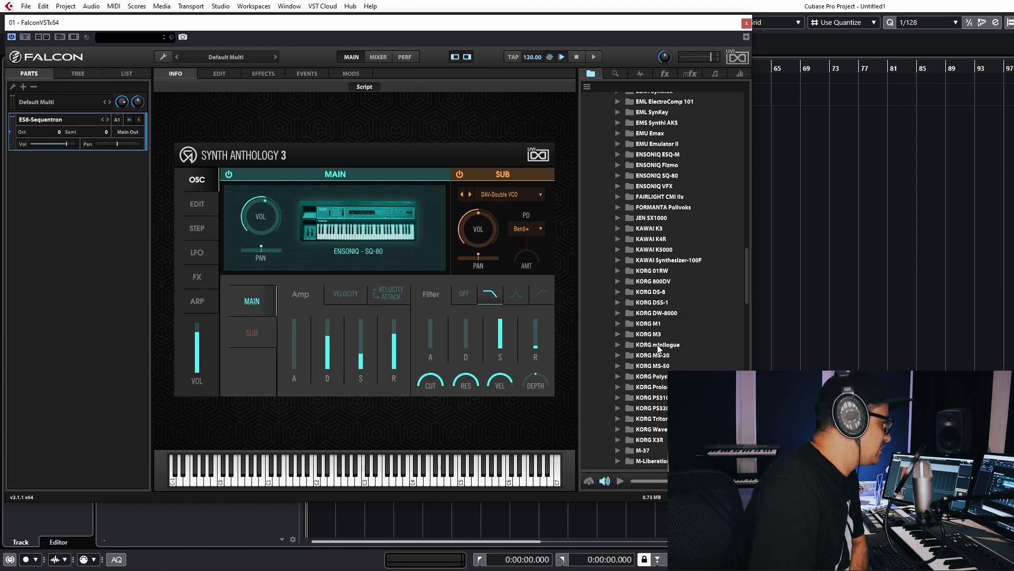
pyautogui.click(622, 346)
pyautogui.click(618, 344)
pyautogui.scroll(-1, 655, 338)
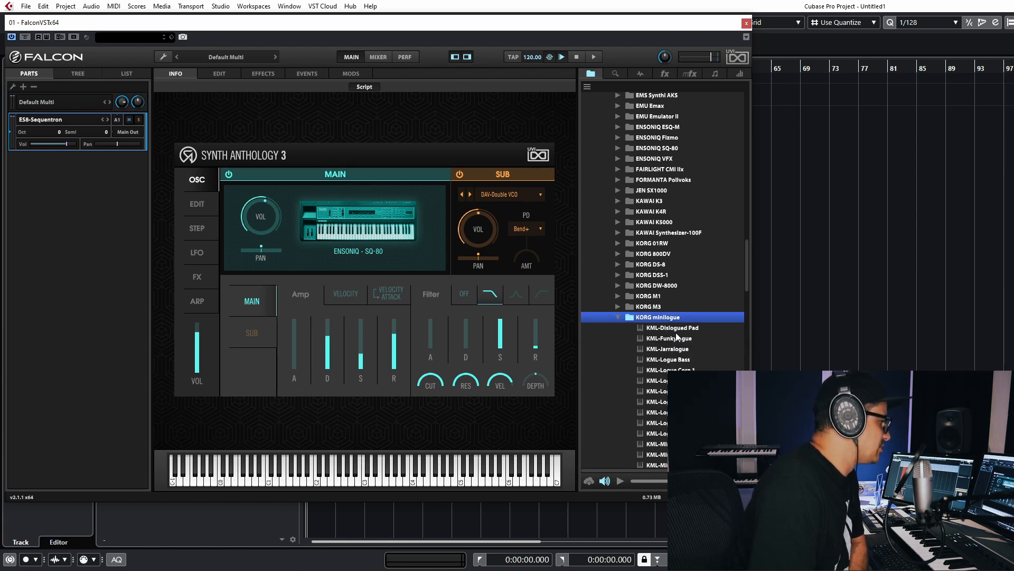
pyautogui.doubleClick(676, 329)
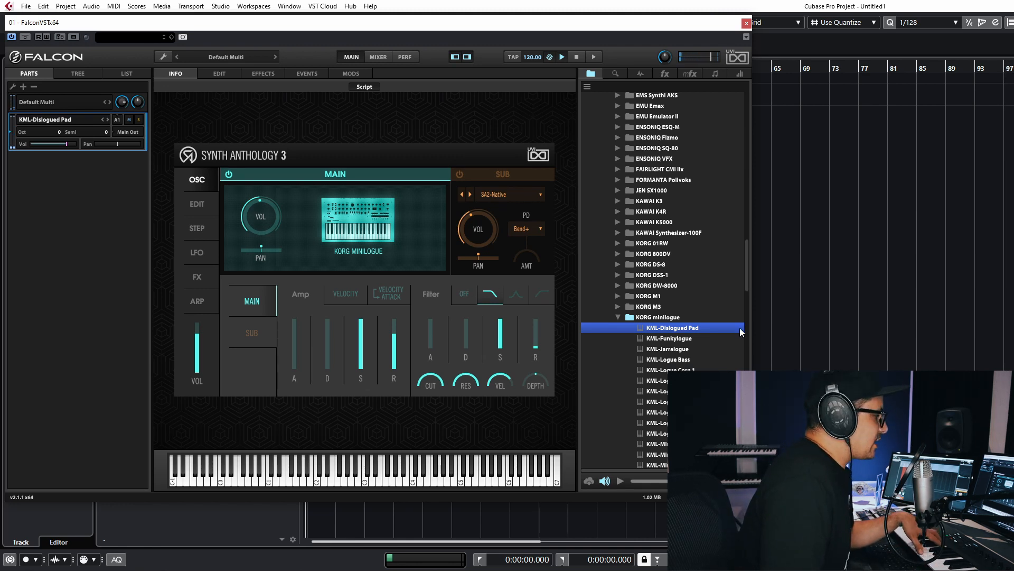
pyautogui.scroll(-5, 684, 313)
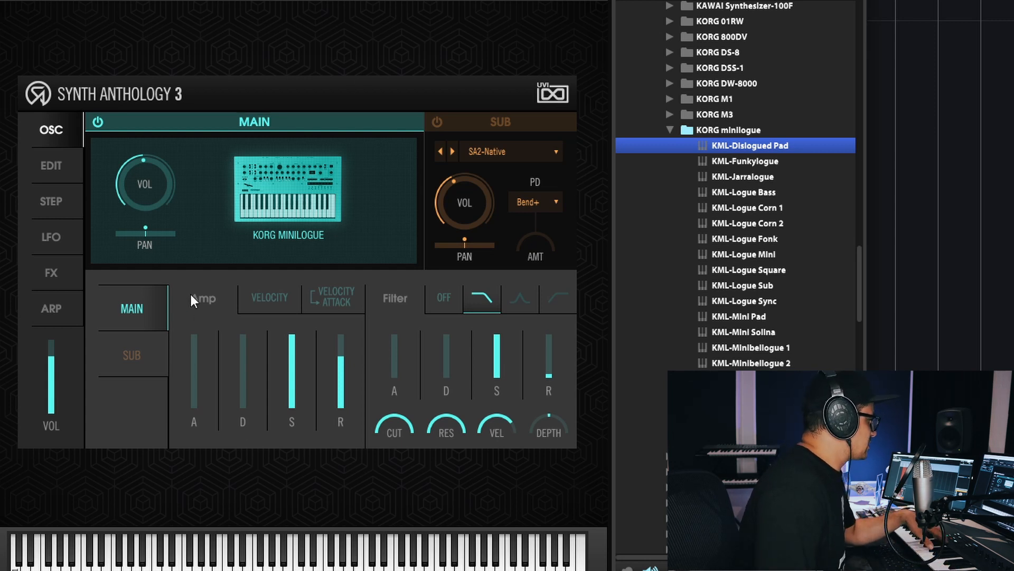
# - Raise the main layer's amp attack and release, and lower its filter resonance with the cutoff fully open
pyautogui.moveTo(195, 399); pyautogui.dragTo(195, 355)
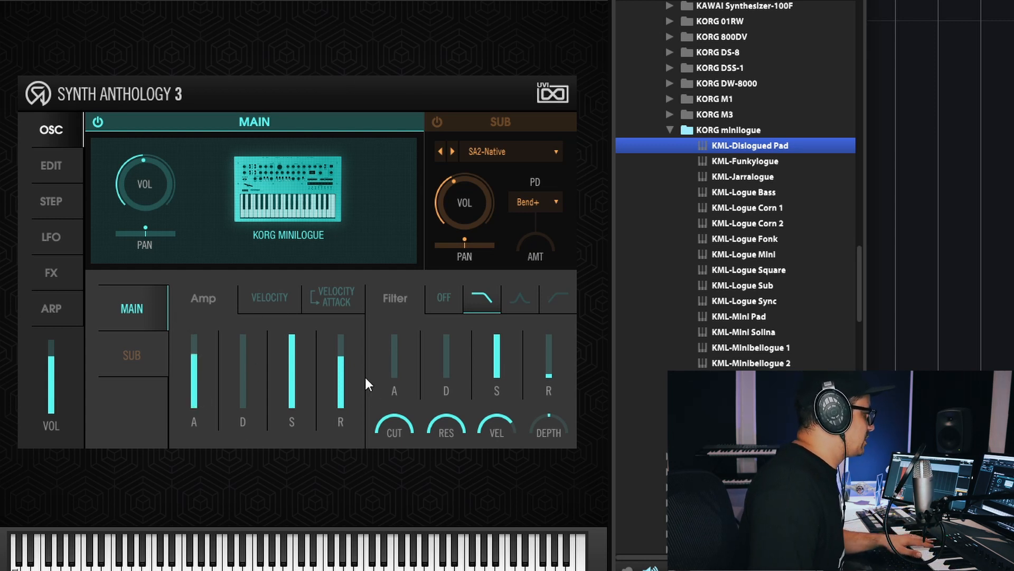
pyautogui.moveTo(345, 359); pyautogui.dragTo(346, 338)
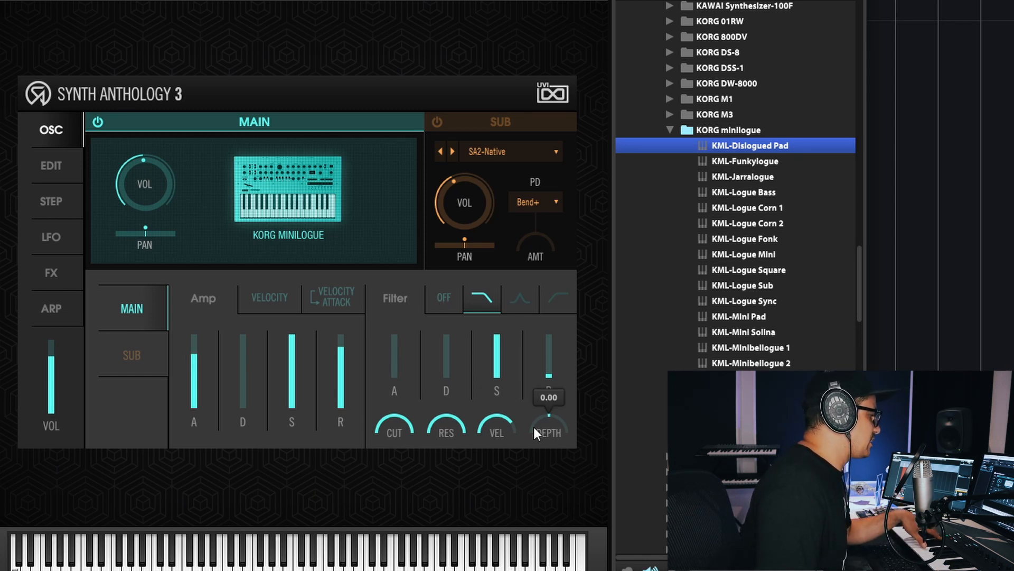
pyautogui.moveTo(439, 423); pyautogui.dragTo(411, 535)
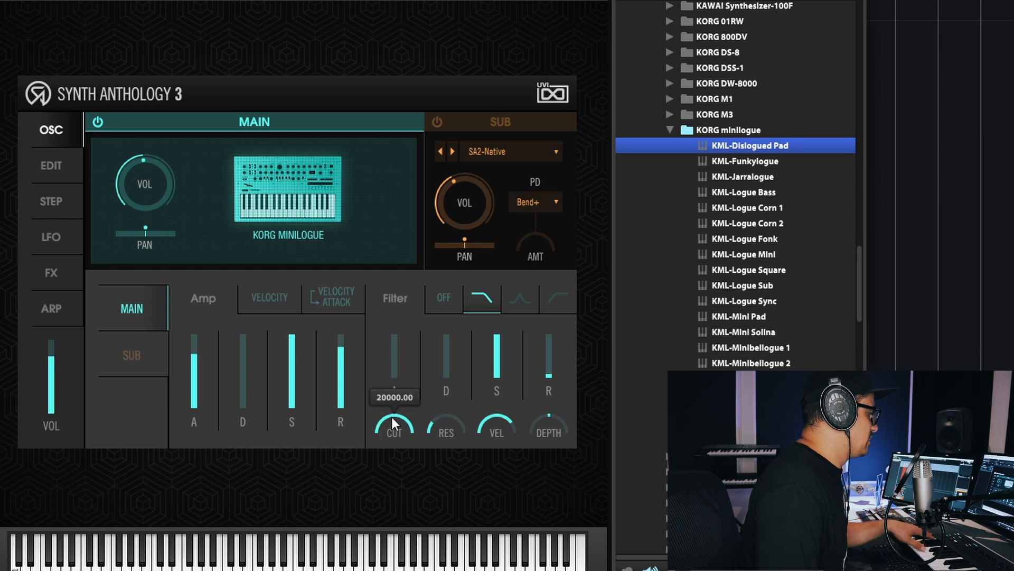
pyautogui.moveTo(391, 417); pyautogui.dragTo(379, 308)
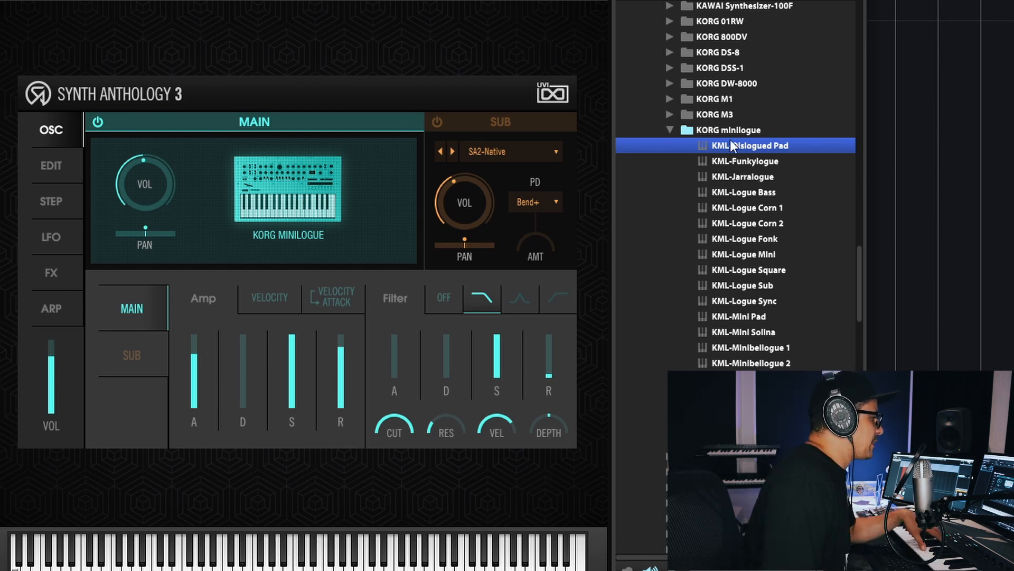
# - Switch the main filter to band-pass, try a lower cutoff, and bring the main amp attack down to its minimum
pyautogui.click(525, 301)
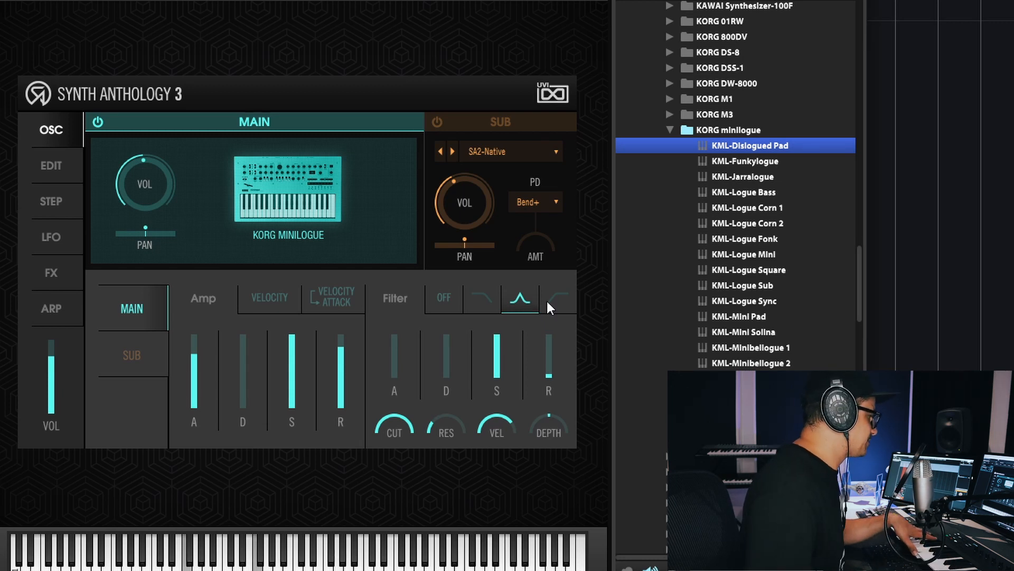
pyautogui.moveTo(397, 426)
pyautogui.moveTo(397, 426); pyautogui.dragTo(364, 498)
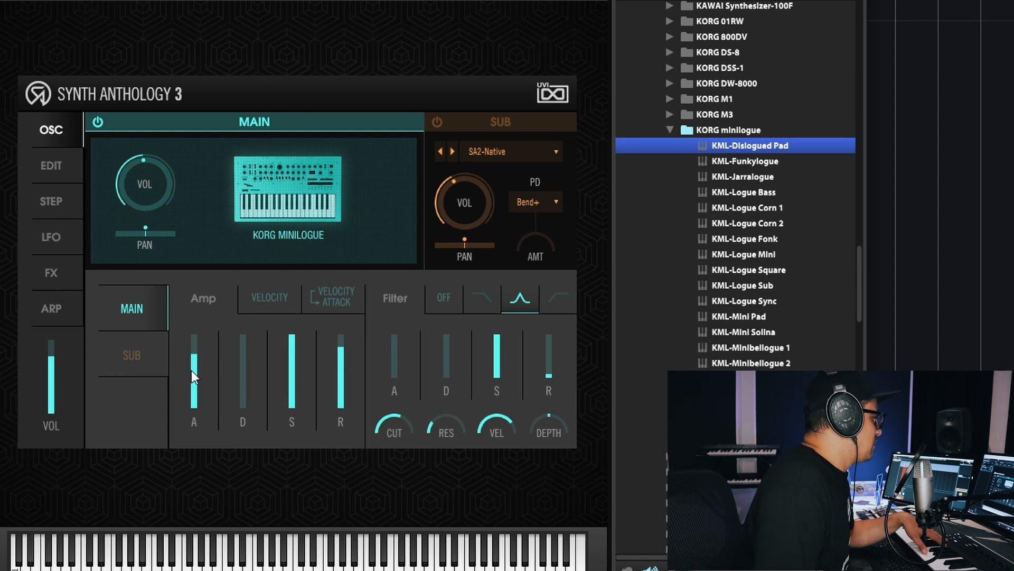
pyautogui.moveTo(191, 365); pyautogui.dragTo(195, 481)
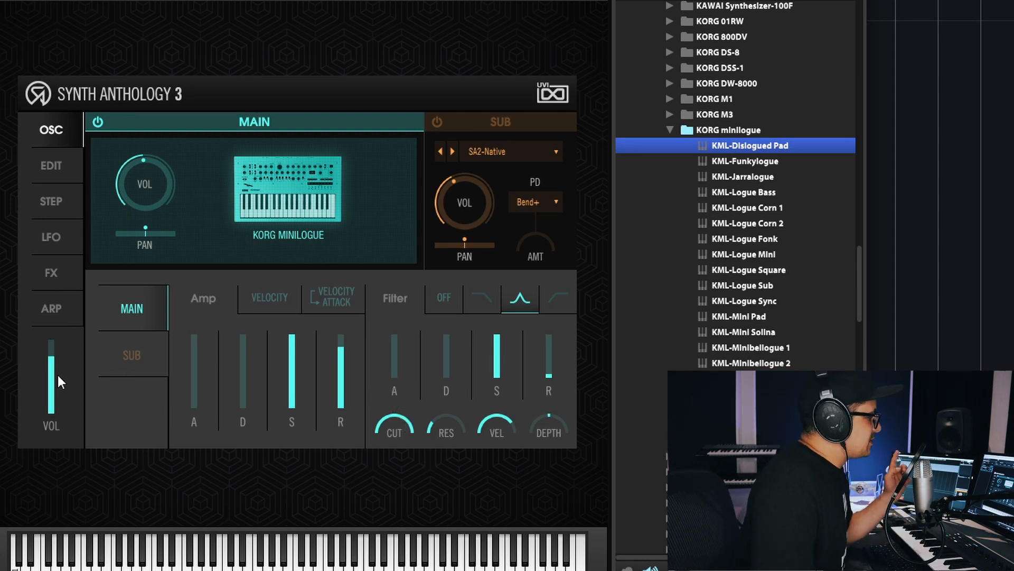
# - Show the sub oscillator's amp and filter settings and switch off the main oscillator
pyautogui.click(104, 370)
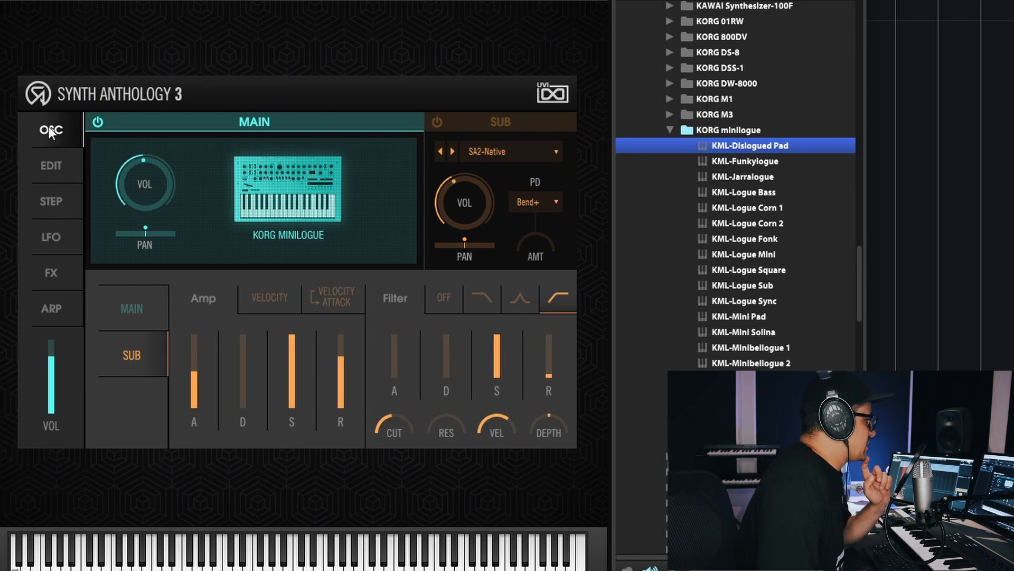
pyautogui.click(100, 119)
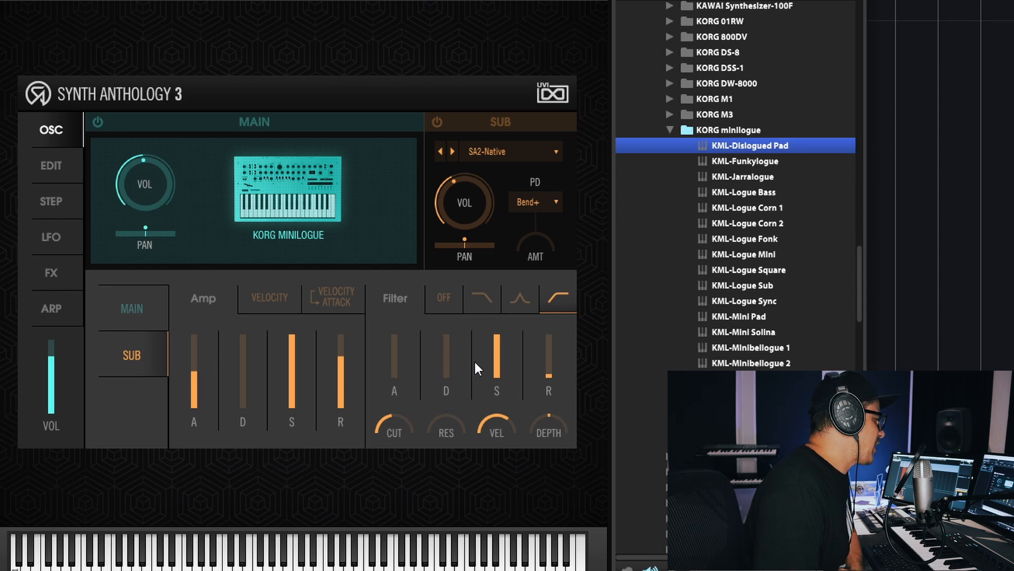
# - Load the OBX-X Saw waveform from the OBH-OBX group of Analog waveforms into the sub oscillator
pyautogui.click(525, 155)
pyautogui.moveTo(507, 174)
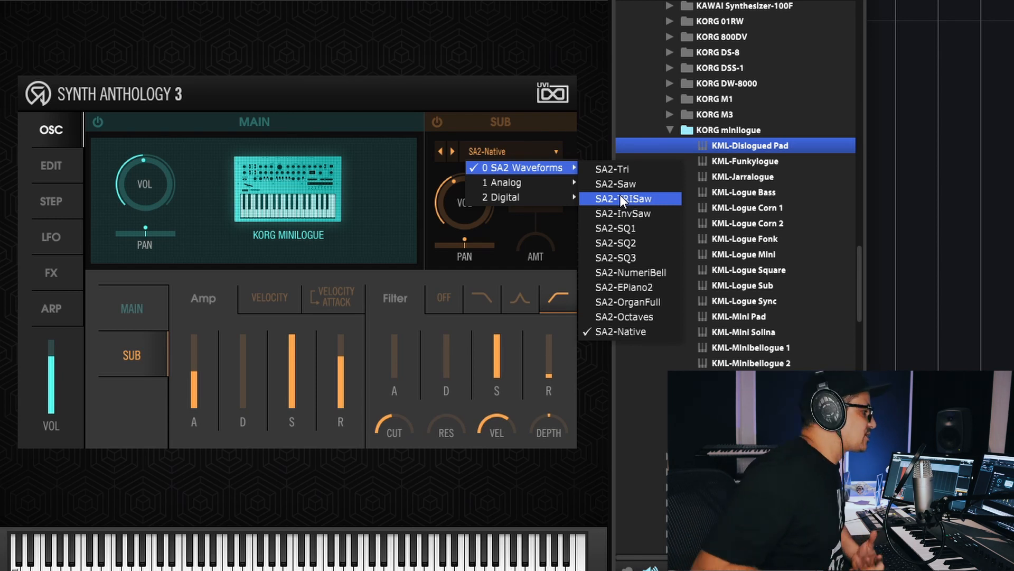
pyautogui.moveTo(537, 182)
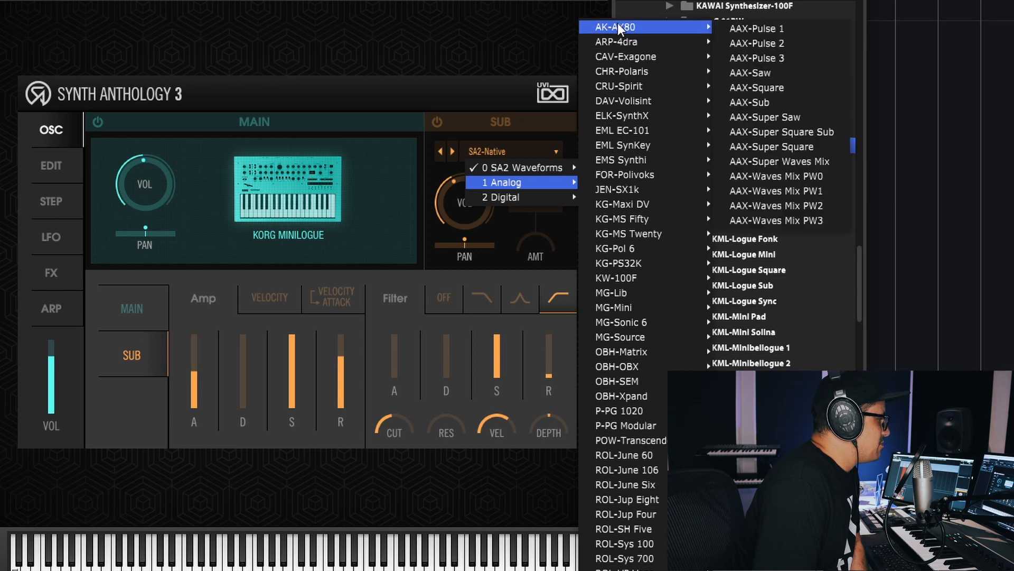
pyautogui.moveTo(661, 382)
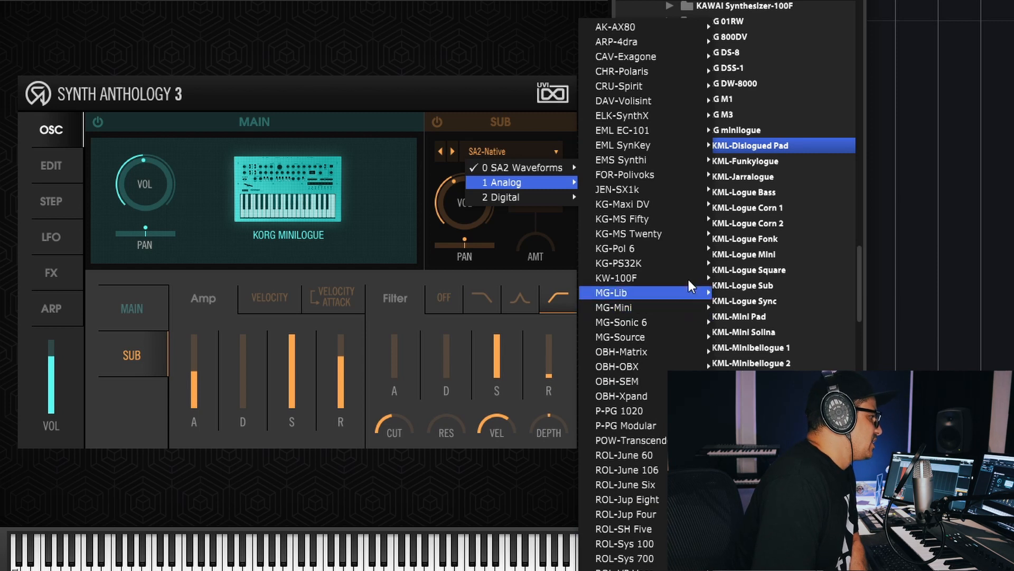
pyautogui.moveTo(693, 211)
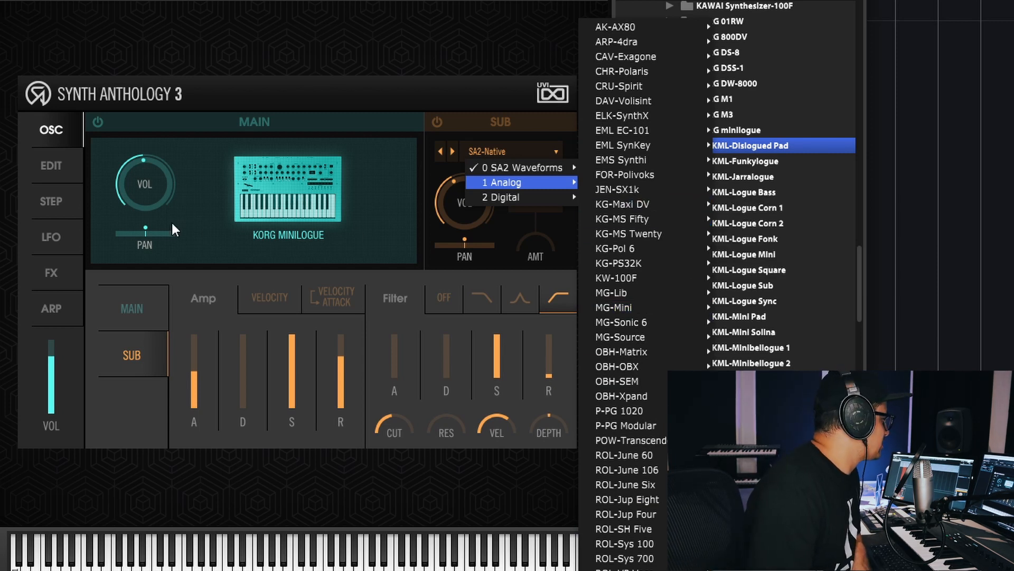
pyautogui.moveTo(636, 252)
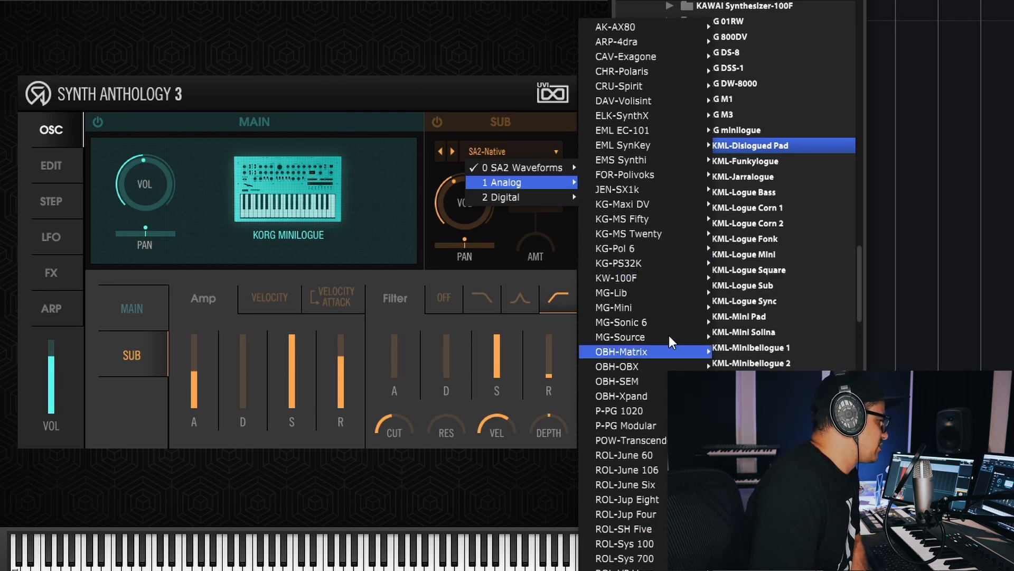
pyautogui.moveTo(623, 366)
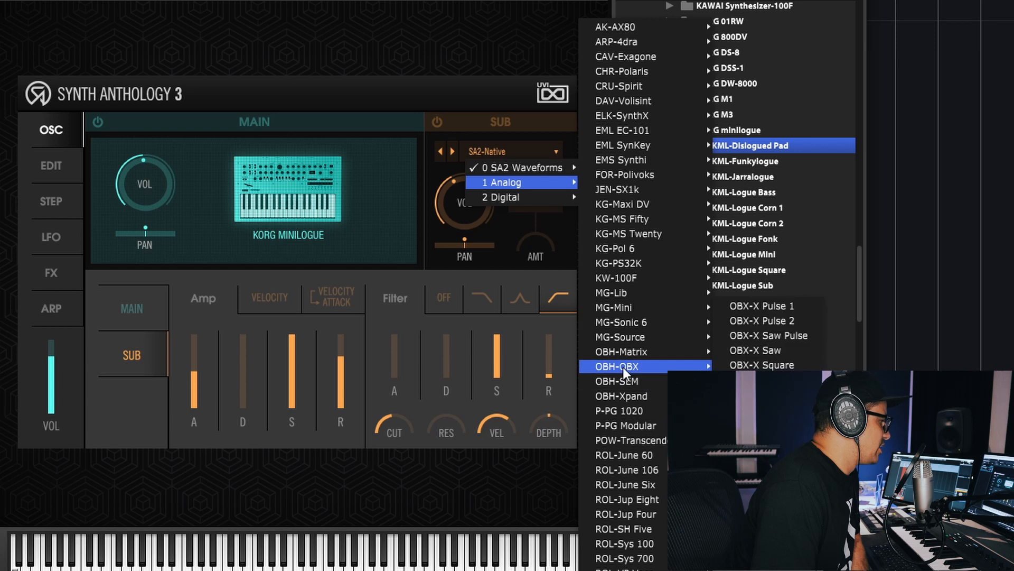
pyautogui.click(780, 350)
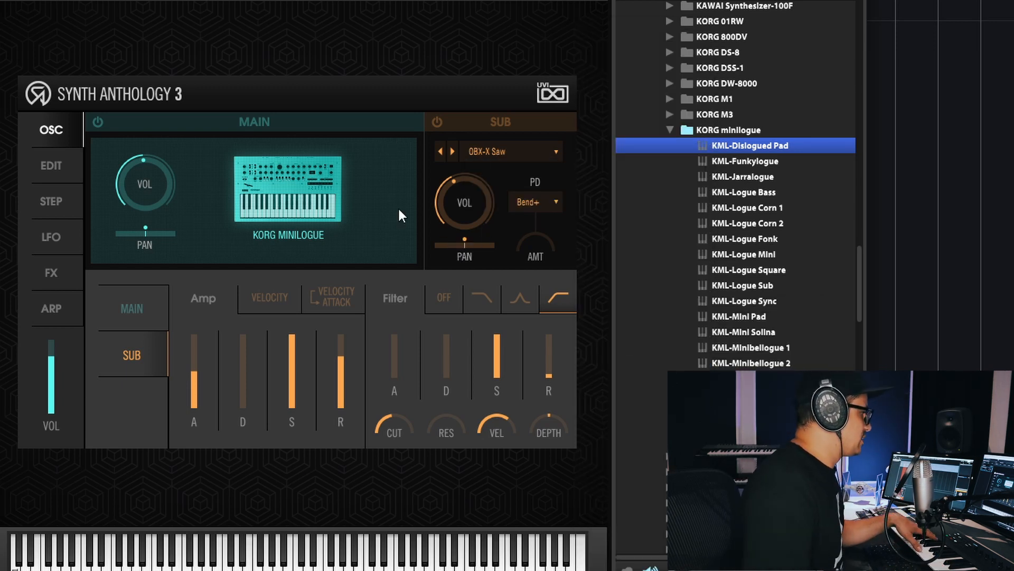
# - Switch on the sub oscillator and set its filter to low-pass with the cutoff fully open
pyautogui.click(437, 122)
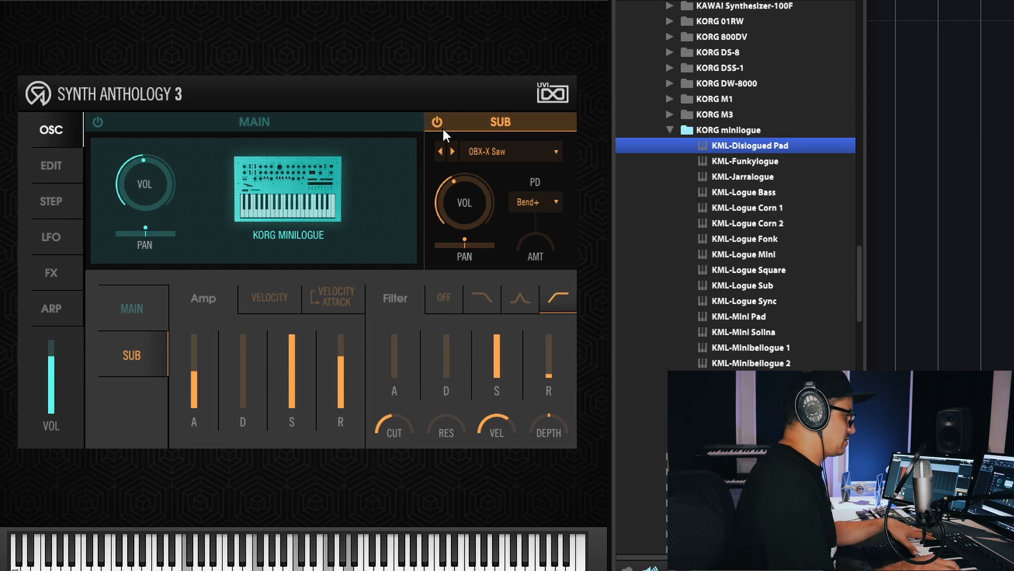
pyautogui.click(487, 302)
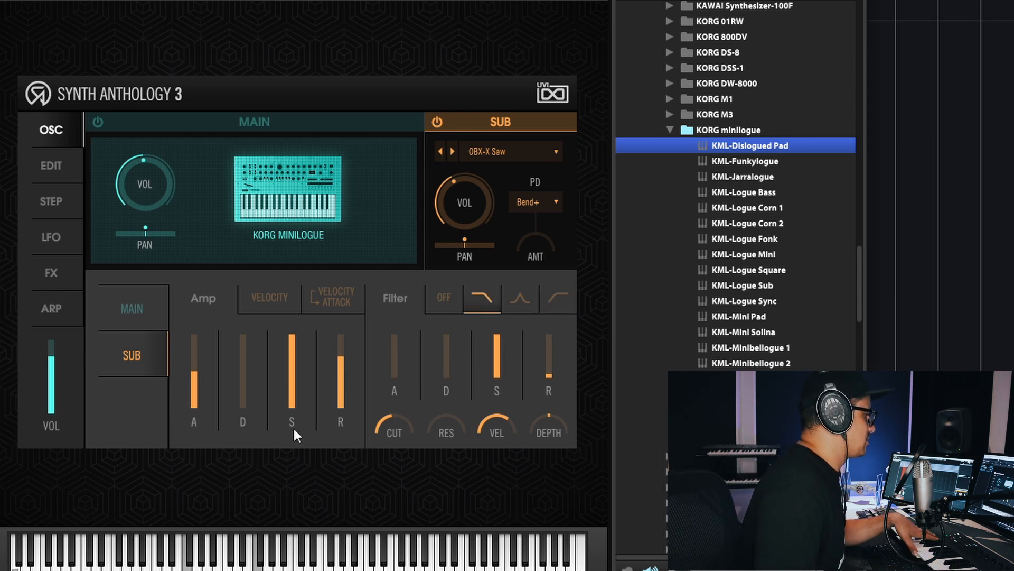
pyautogui.moveTo(391, 409)
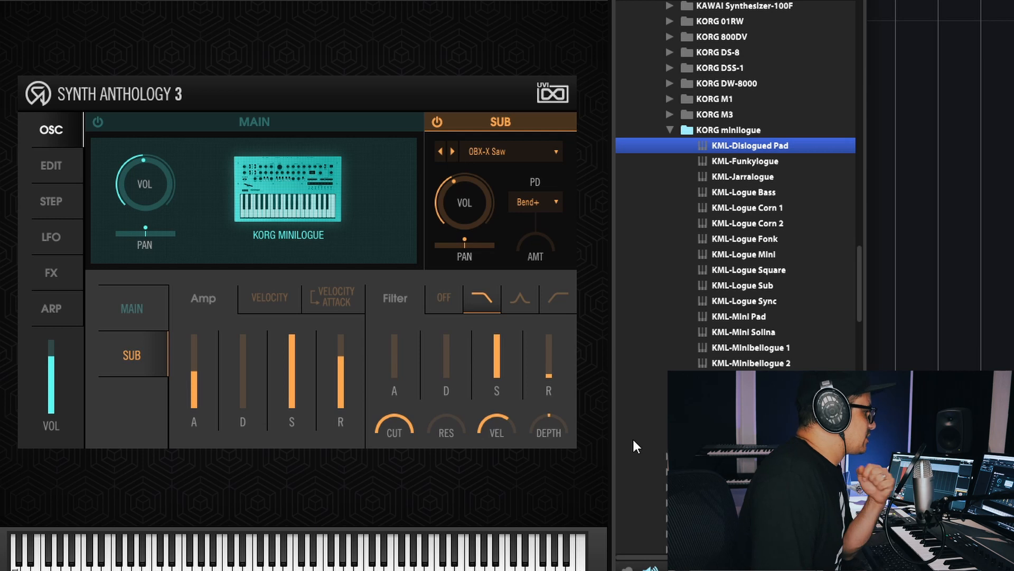
# - Review the sub oscillator's PD modes, leave Bend+ selected, and bring the sub amp attack down to its minimum
pyautogui.click(551, 207)
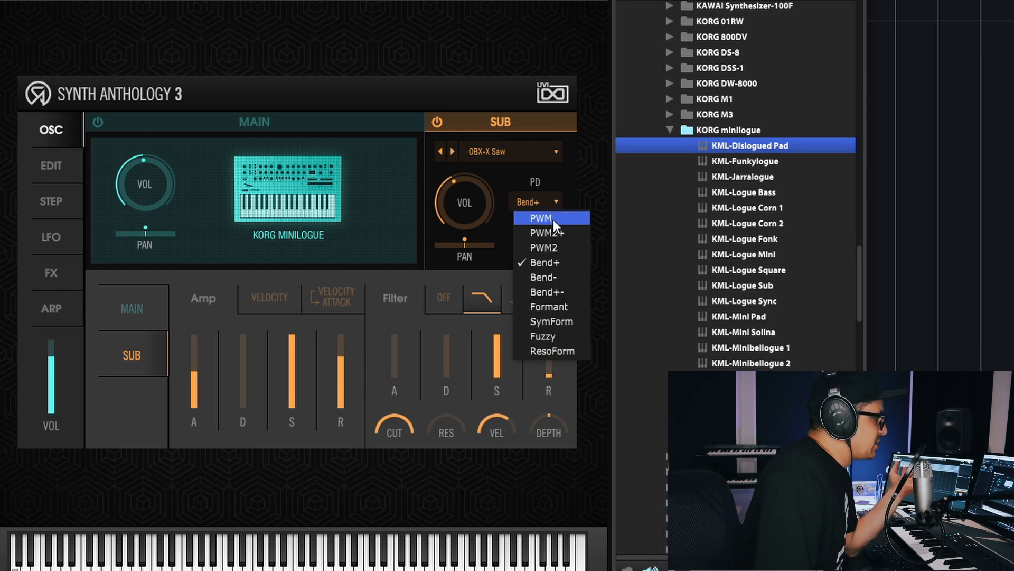
pyautogui.click(541, 170)
pyautogui.moveTo(525, 237)
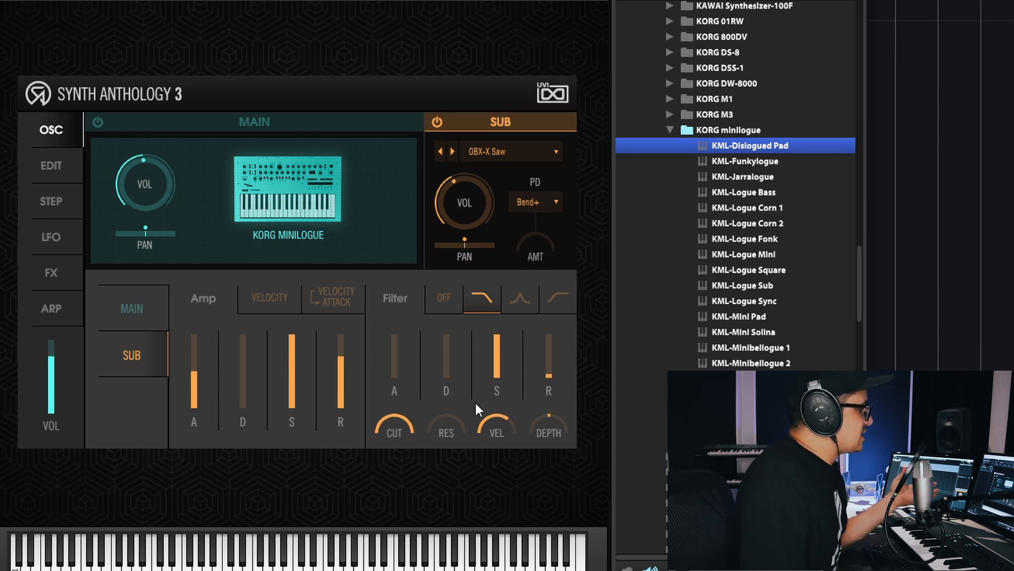
pyautogui.moveTo(197, 398); pyautogui.dragTo(202, 464)
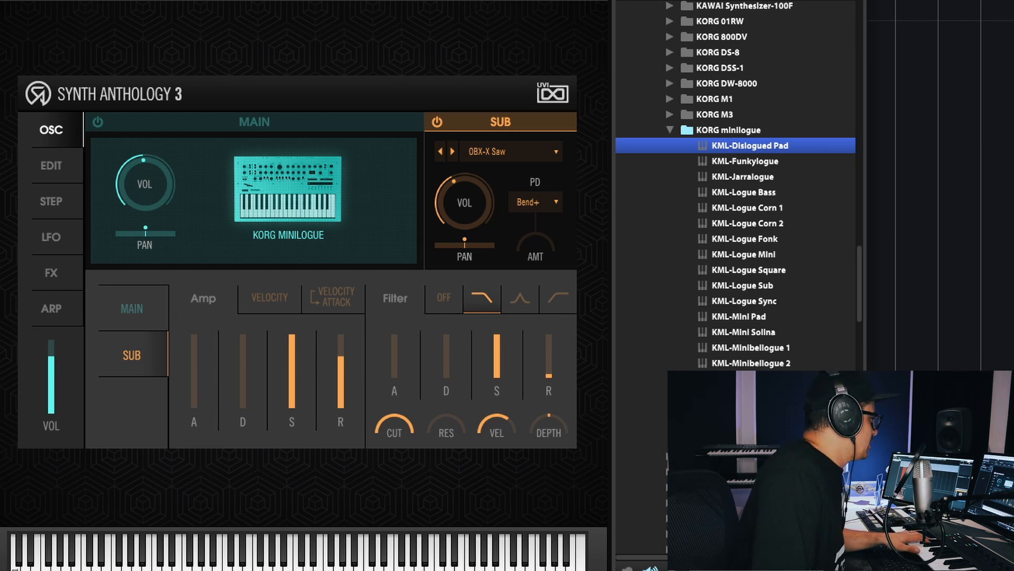
# - Bring the sub oscillator's stereo voices, spread and detune down to their minimum in its edit settings
pyautogui.click(52, 165)
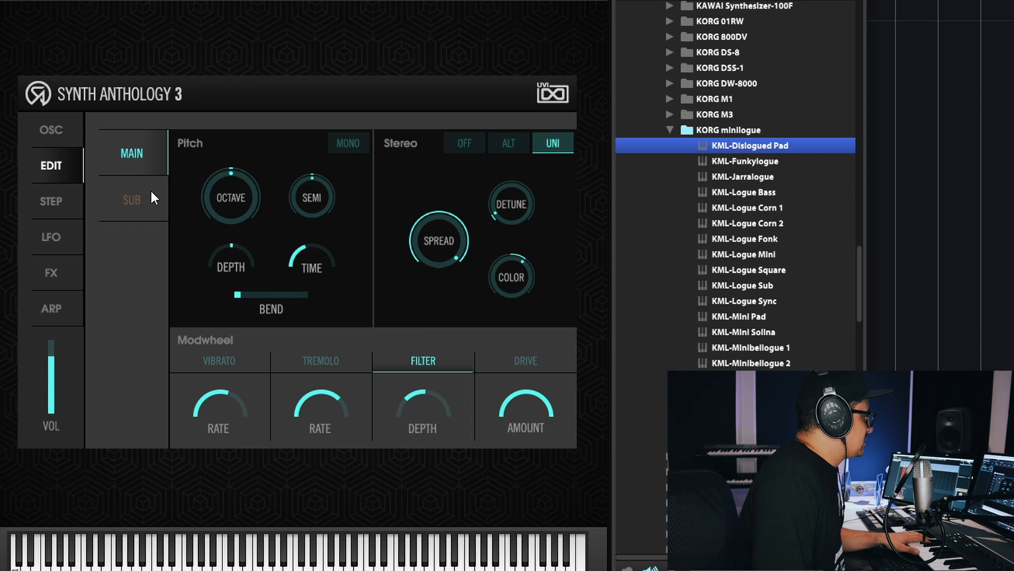
pyautogui.click(131, 197)
pyautogui.click(137, 162)
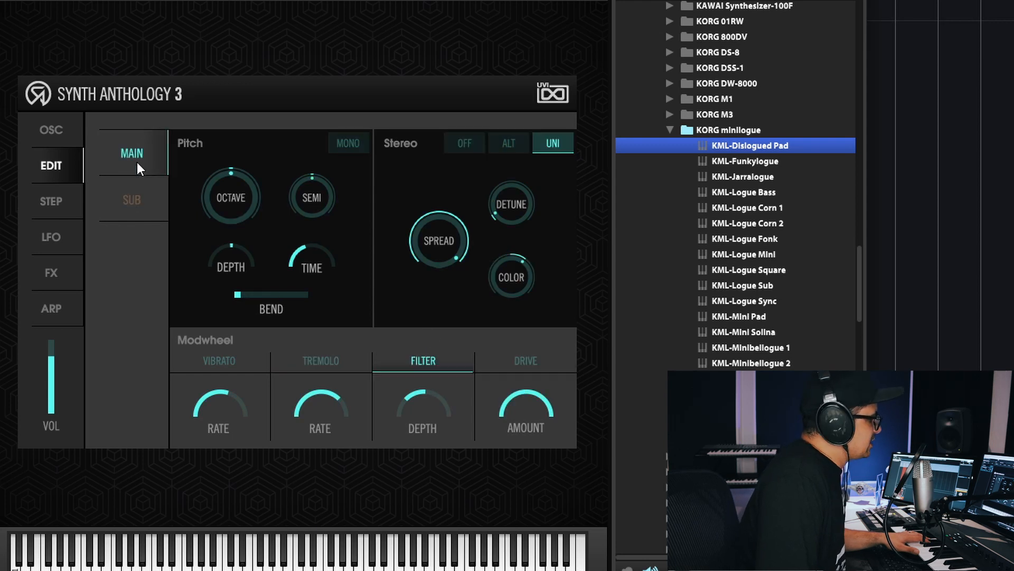
pyautogui.click(141, 210)
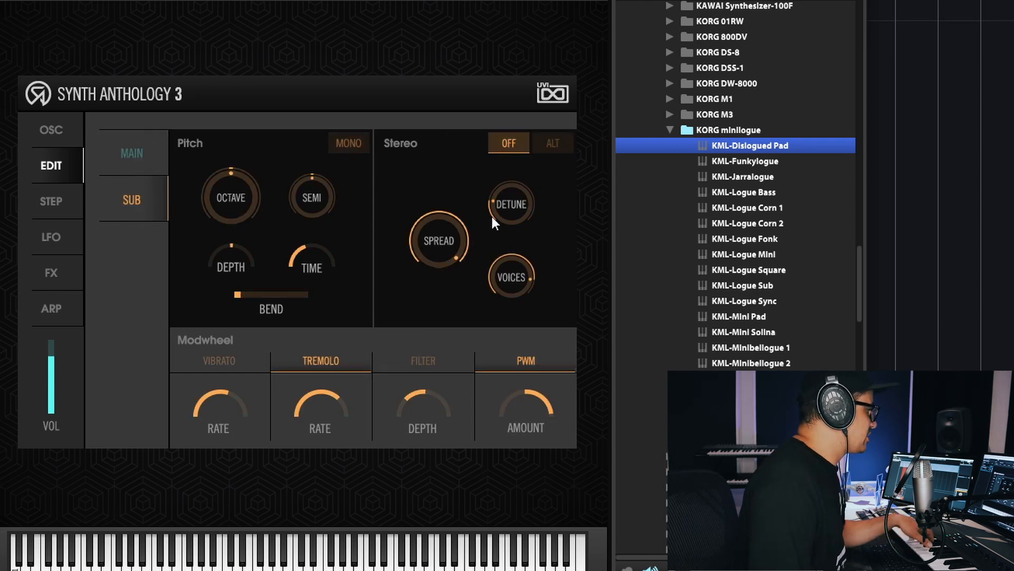
pyautogui.moveTo(494, 285)
pyautogui.moveTo(523, 274); pyautogui.dragTo(519, 317)
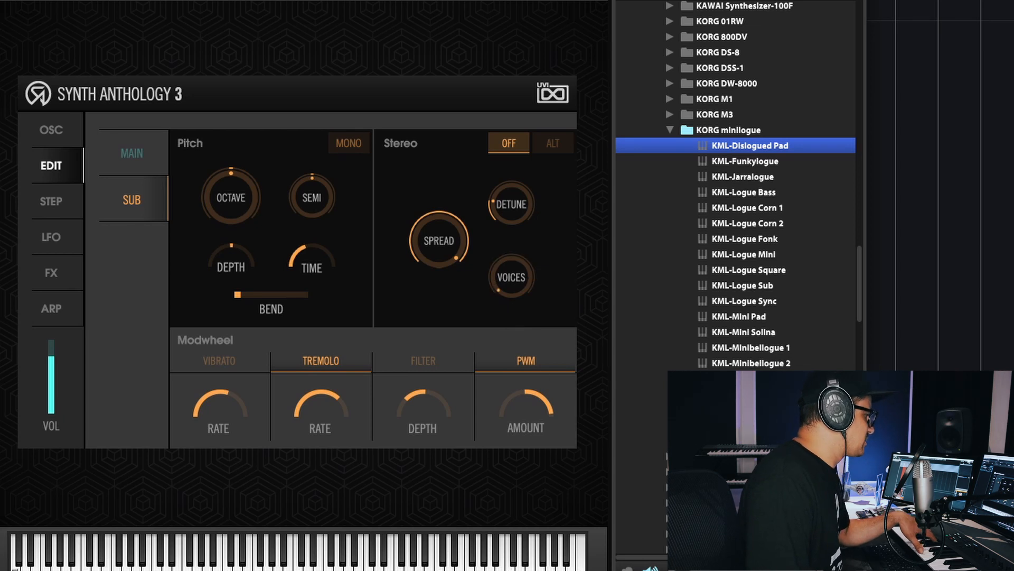
pyautogui.moveTo(446, 243)
pyautogui.moveTo(450, 243); pyautogui.dragTo(455, 301)
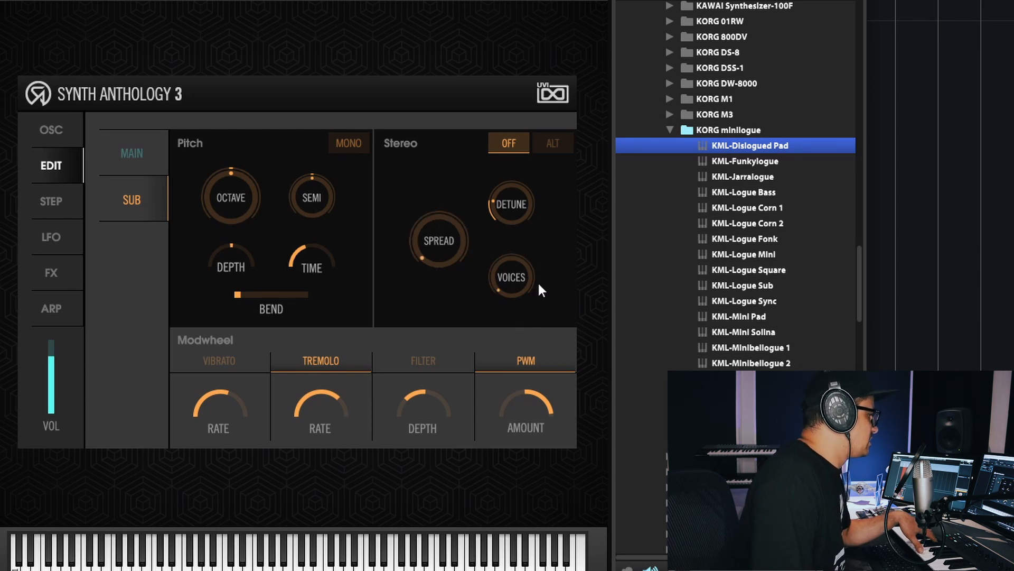
pyautogui.moveTo(513, 209); pyautogui.dragTo(510, 291)
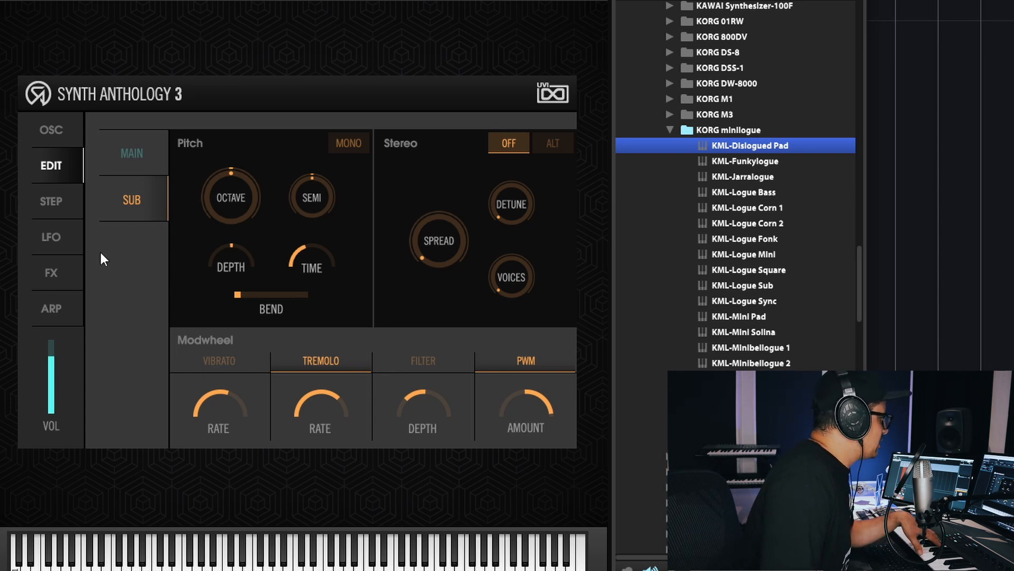
# - Raise the sub's step modulation amounts for filter cutoff, to 1.00, and resonance, and lower the sub filter's own cutoff
pyautogui.click(45, 201)
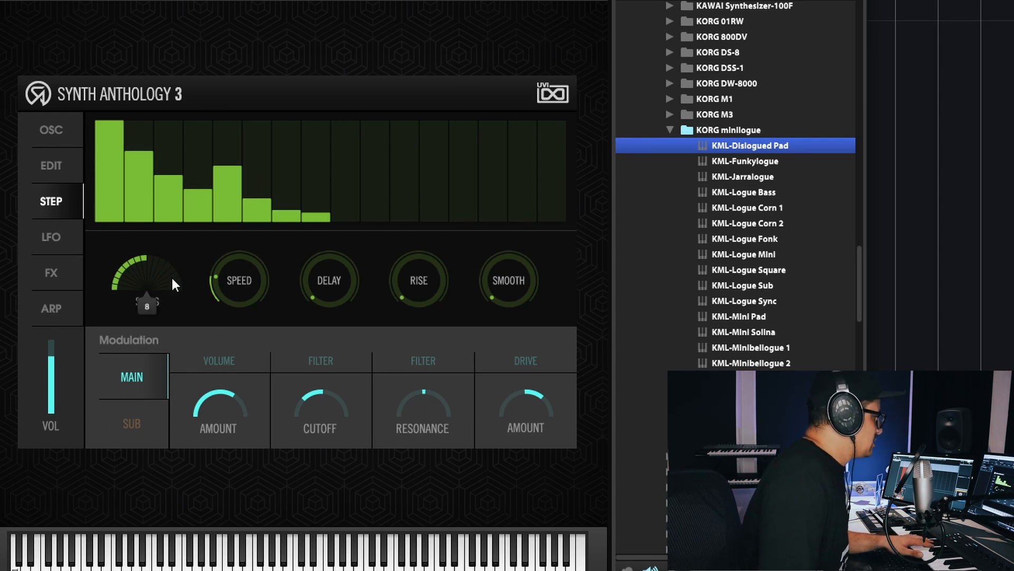
pyautogui.moveTo(246, 291)
pyautogui.click(126, 419)
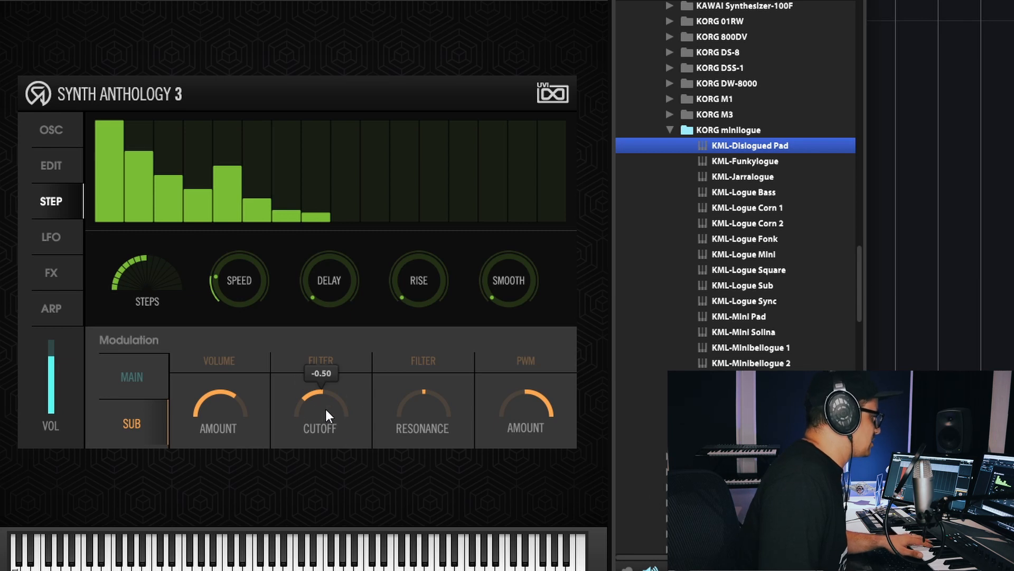
pyautogui.moveTo(329, 429); pyautogui.dragTo(391, 357)
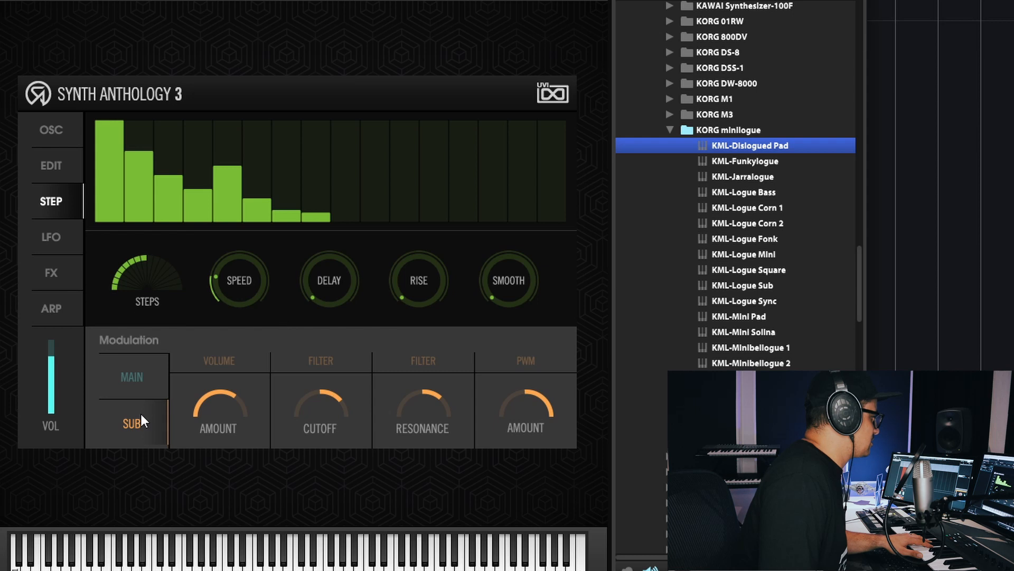
pyautogui.click(57, 134)
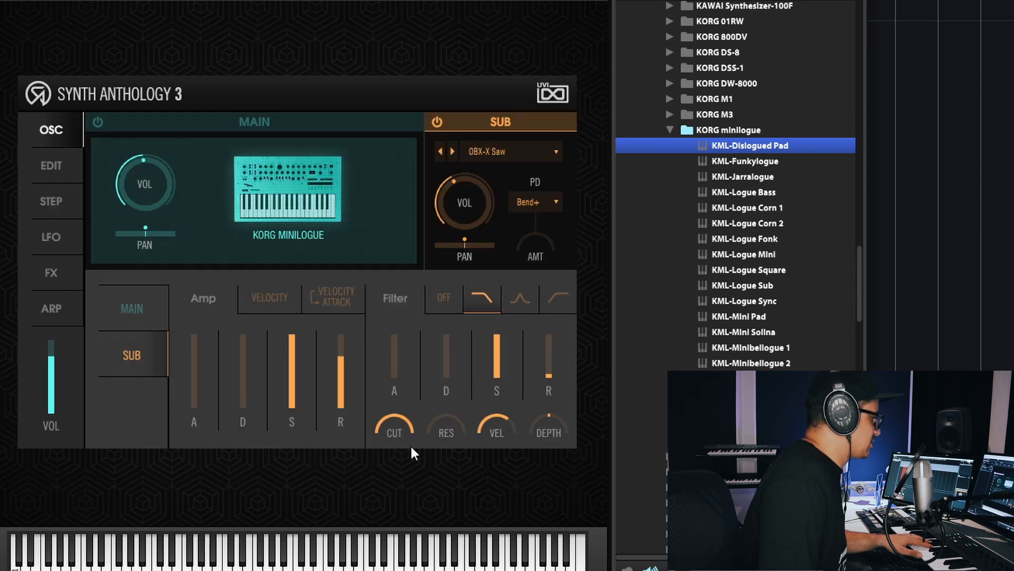
pyautogui.moveTo(411, 453); pyautogui.dragTo(412, 534)
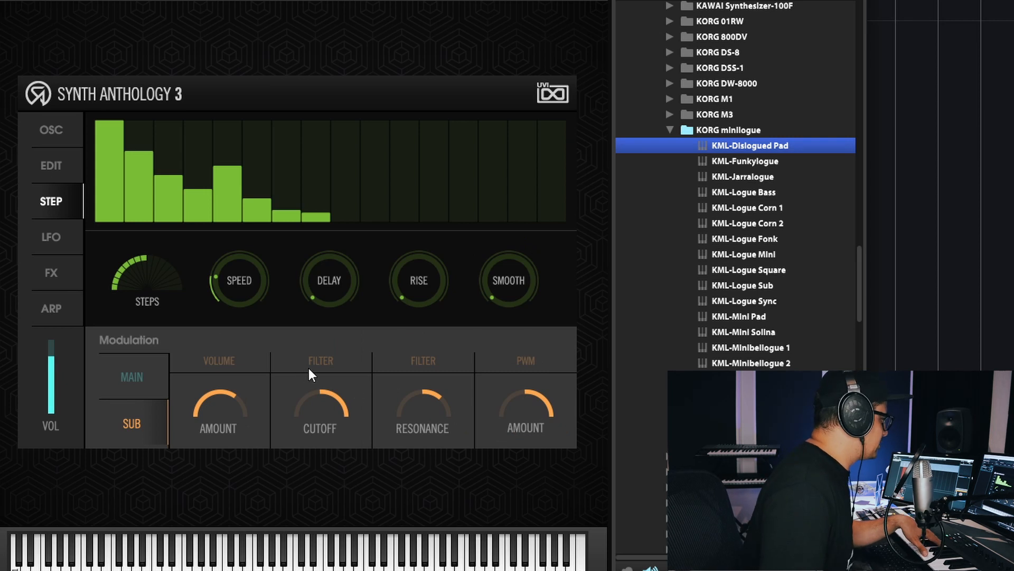
# - Enable step modulation of the sub's filter cutoff and resonance, and bring the sub filter's own cutoff down to its minimum
pyautogui.click(322, 359)
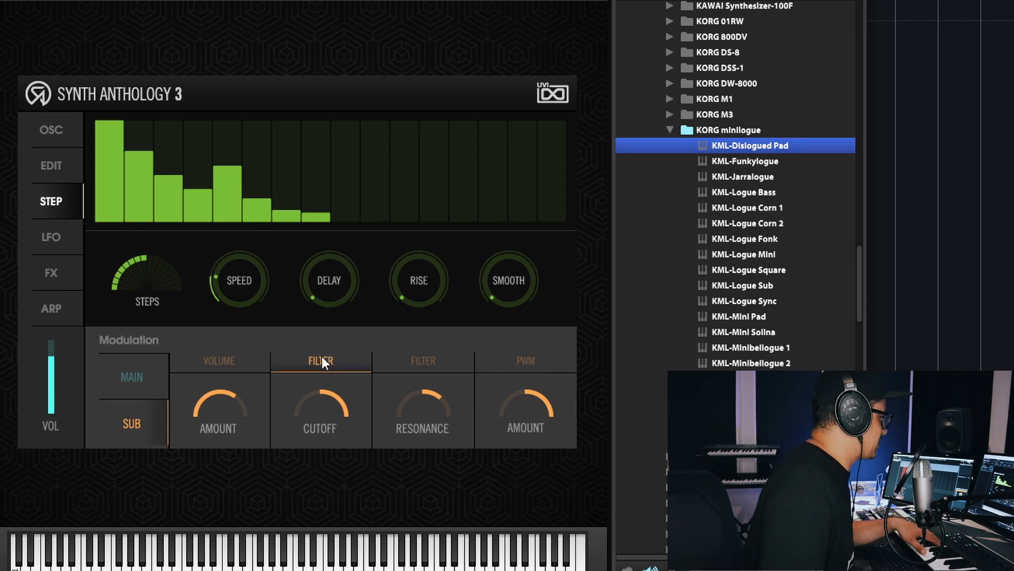
pyautogui.click(445, 367)
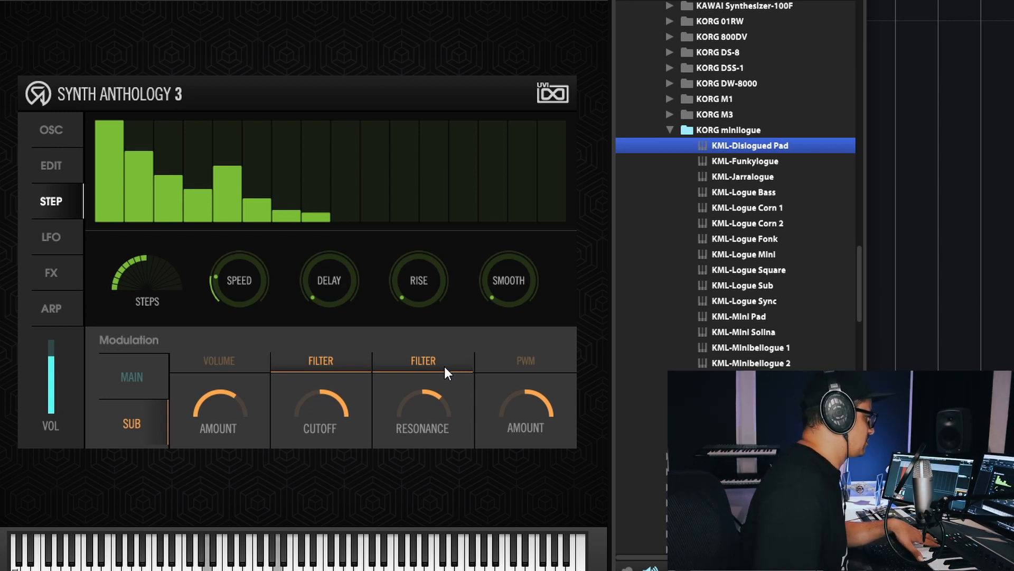
pyautogui.moveTo(311, 407)
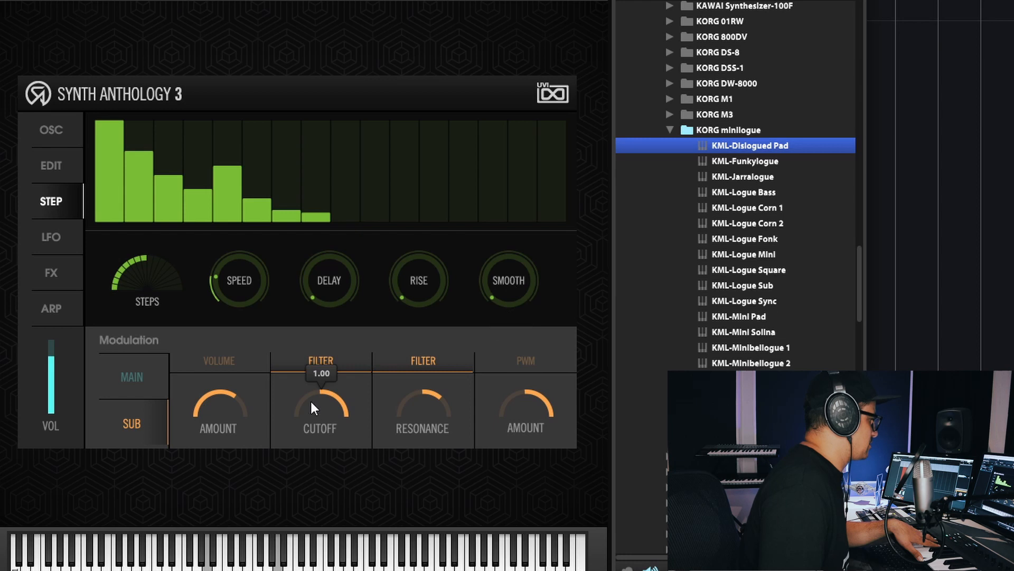
pyautogui.click(48, 137)
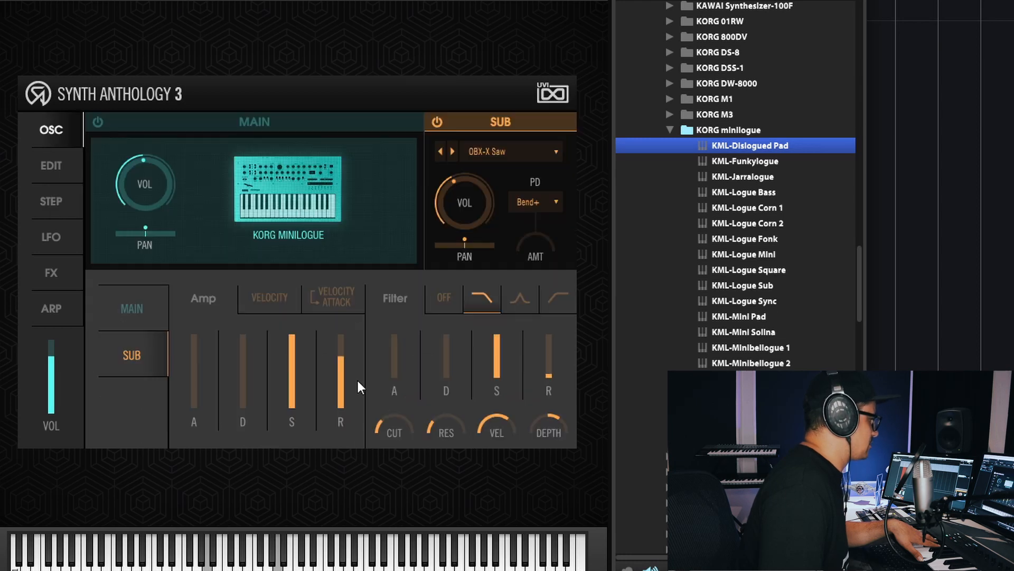
pyautogui.moveTo(382, 427); pyautogui.dragTo(429, 446)
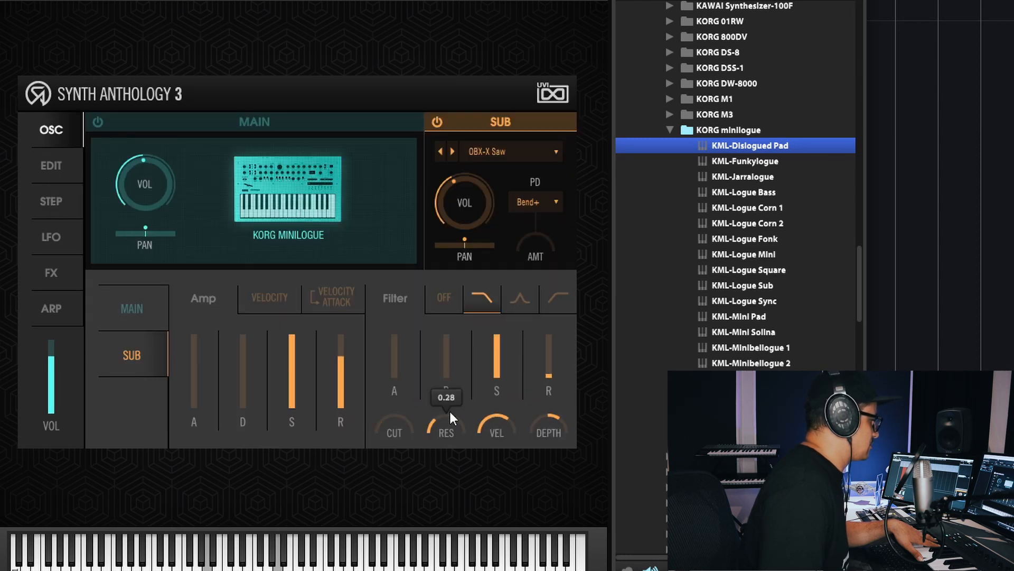
# - Redraw the step sequence with low second and third bars and higher fifth and seventh to ninth bars, and increase the number of steps
pyautogui.click(51, 203)
pyautogui.moveTo(168, 182); pyautogui.dragTo(161, 215)
pyautogui.moveTo(142, 161); pyautogui.dragTo(142, 216)
pyautogui.moveTo(229, 168); pyautogui.dragTo(236, 131)
pyautogui.moveTo(286, 158)
pyautogui.mouseDown()
pyautogui.moveTo(317, 208)
pyautogui.moveTo(463, 121)
pyautogui.mouseUp()
pyautogui.moveTo(138, 278)
pyautogui.moveTo(137, 279); pyautogui.dragTo(171, 221)
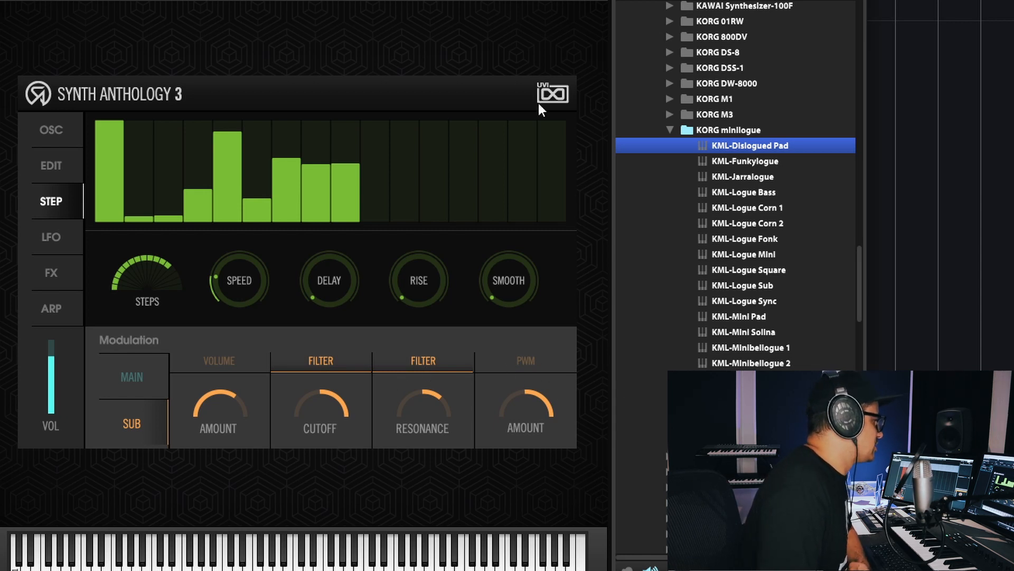
# - Glance at the LFO settings and switch off the step modulation of the sub's filter cutoff
pyautogui.click(45, 239)
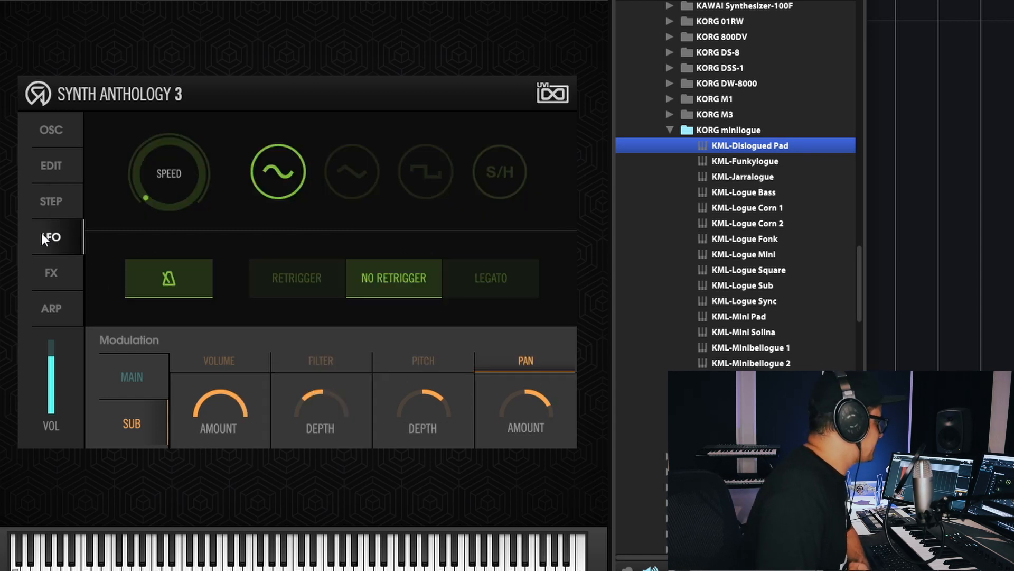
pyautogui.click(51, 201)
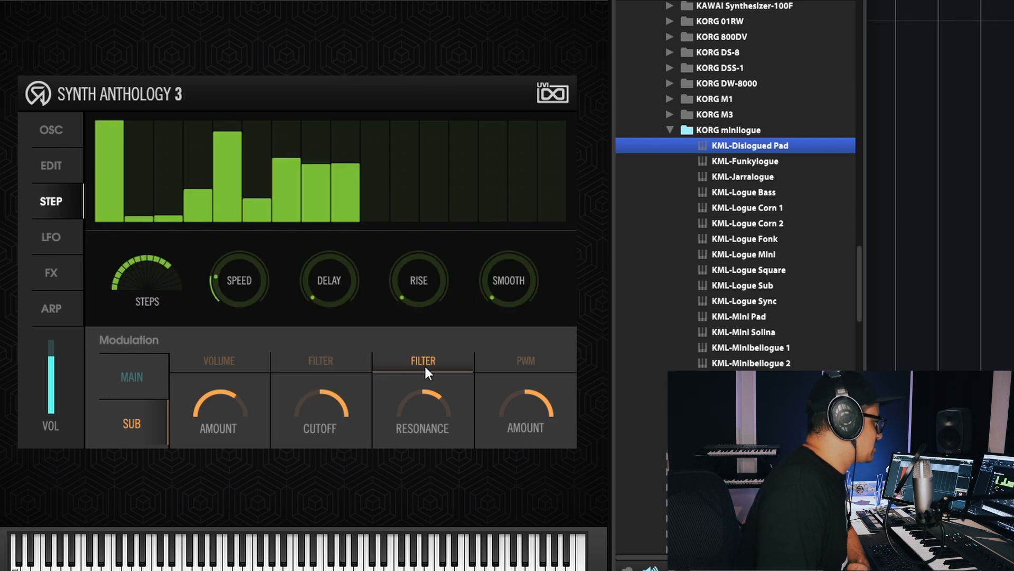
# - Speed up the LFO and switch its sub modulation target from pan to filter
pyautogui.click(52, 239)
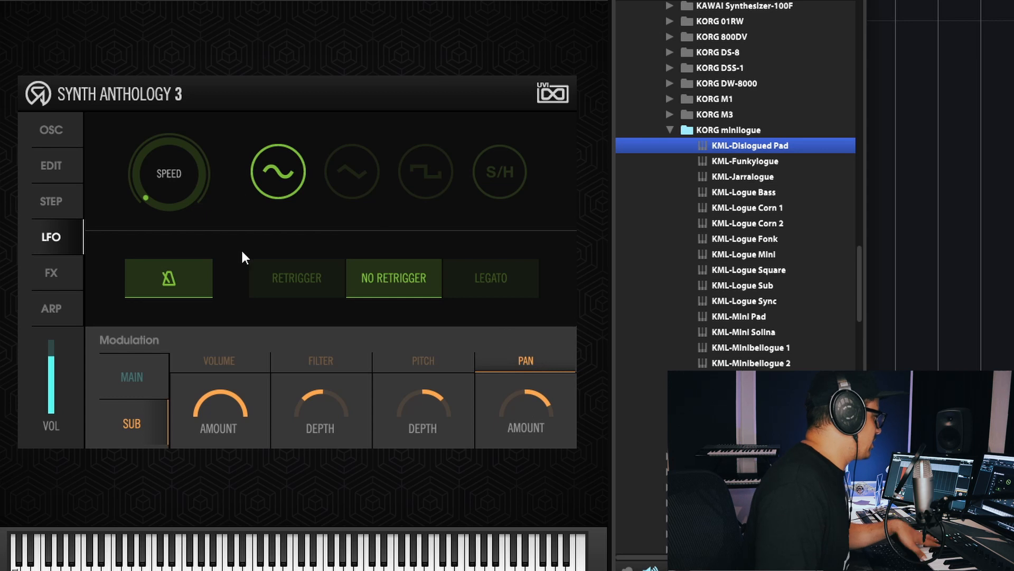
pyautogui.moveTo(147, 186); pyautogui.dragTo(191, 112)
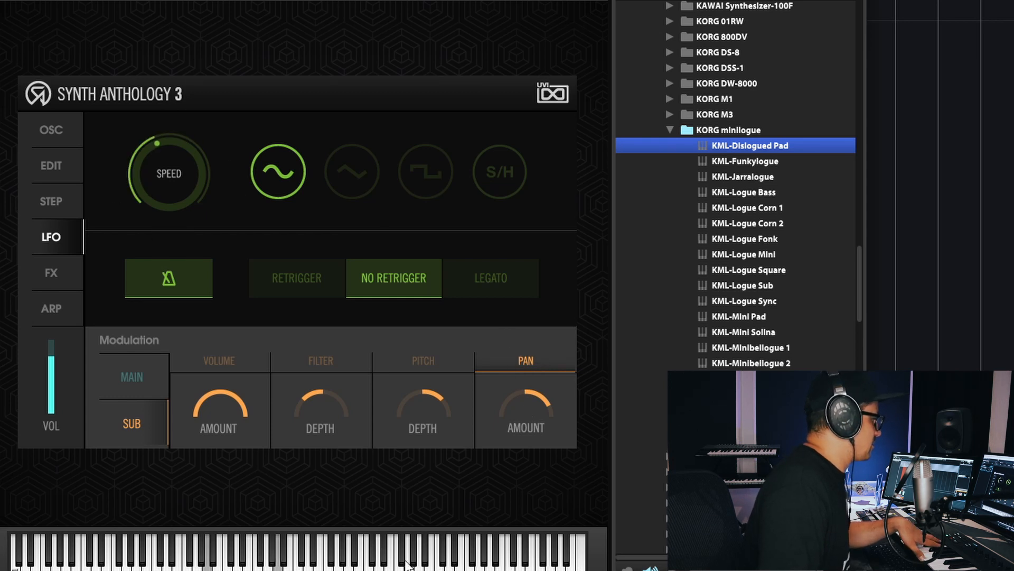
pyautogui.click(526, 361)
pyautogui.click(321, 361)
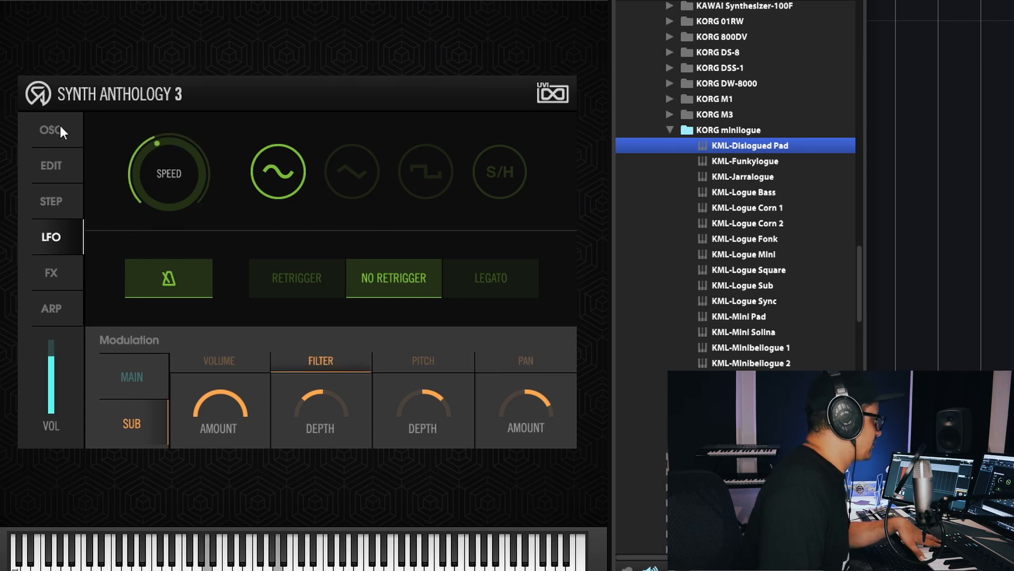
# - Slow down the LFO with its sub filter modulation switched off, and open the sub filter's own cutoff to 20000
pyautogui.moveTo(177, 177); pyautogui.dragTo(176, 205)
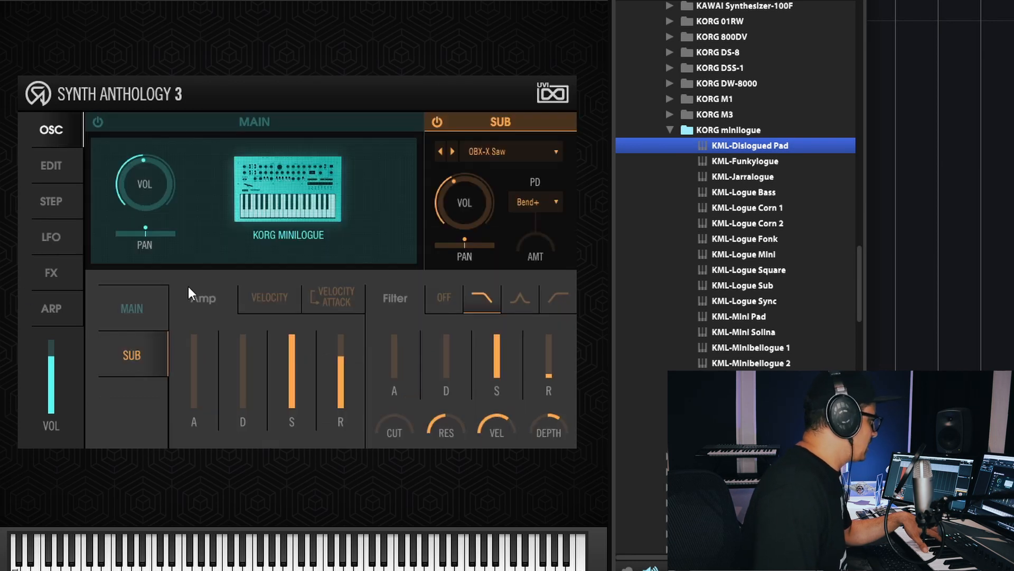
pyautogui.moveTo(400, 436); pyautogui.dragTo(467, 177)
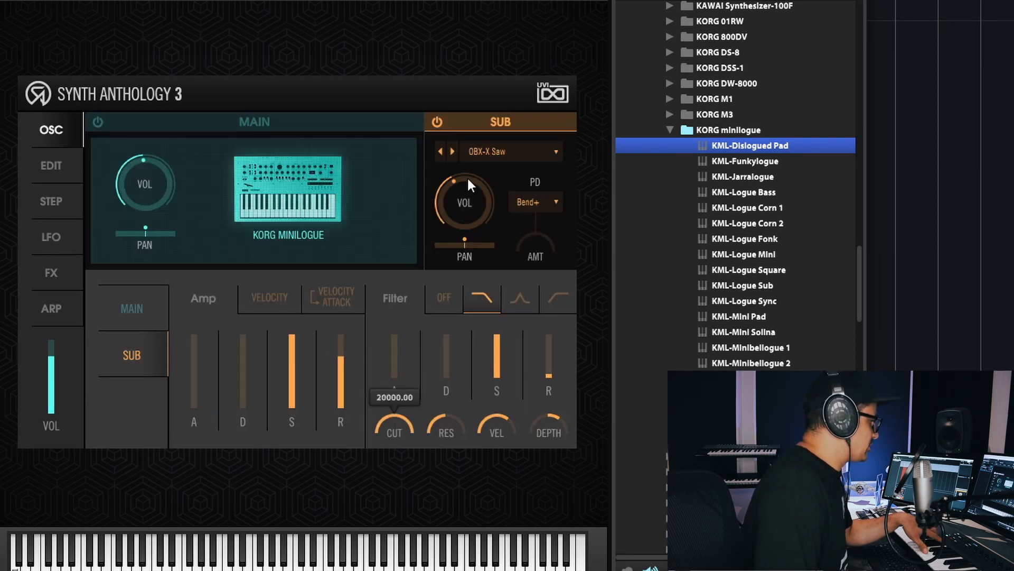
pyautogui.click(62, 202)
pyautogui.click(53, 236)
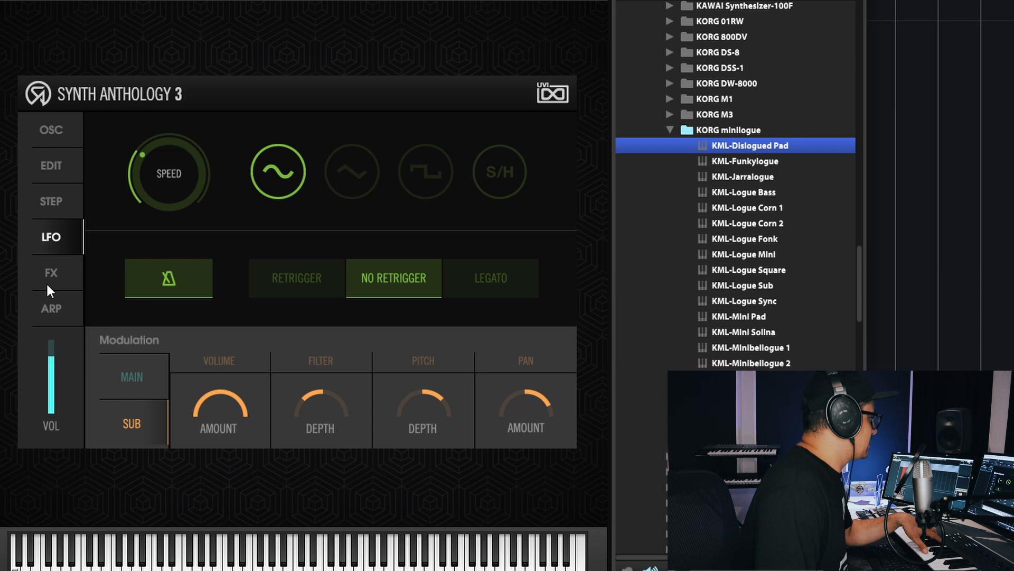
# - Raise the Sparkverb mix and the Delay mix in the effects section to about the middle of their range
pyautogui.click(66, 260)
pyautogui.moveTo(458, 247)
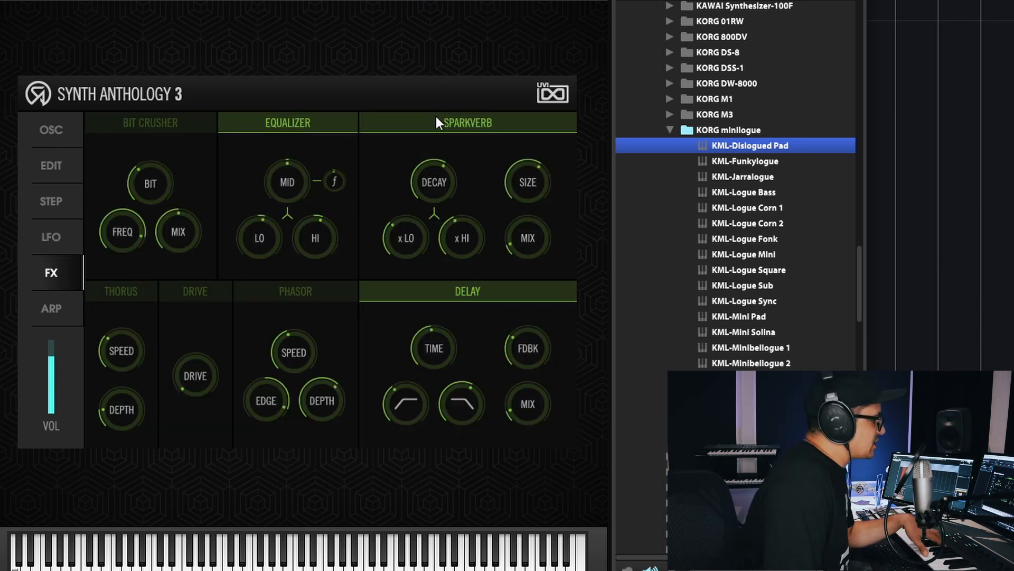
pyautogui.moveTo(530, 233); pyautogui.dragTo(575, 123)
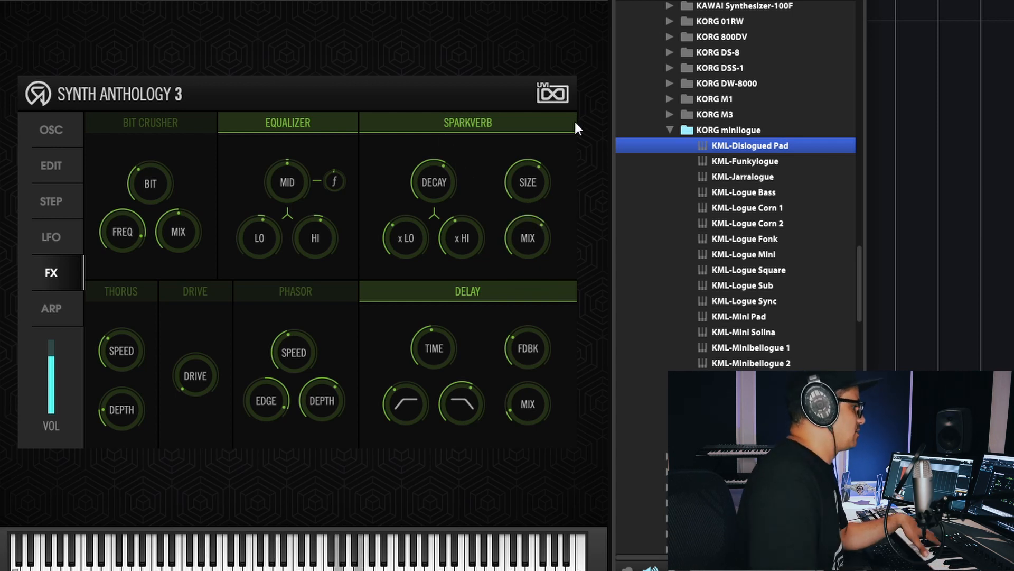
pyautogui.moveTo(512, 402); pyautogui.dragTo(547, 337)
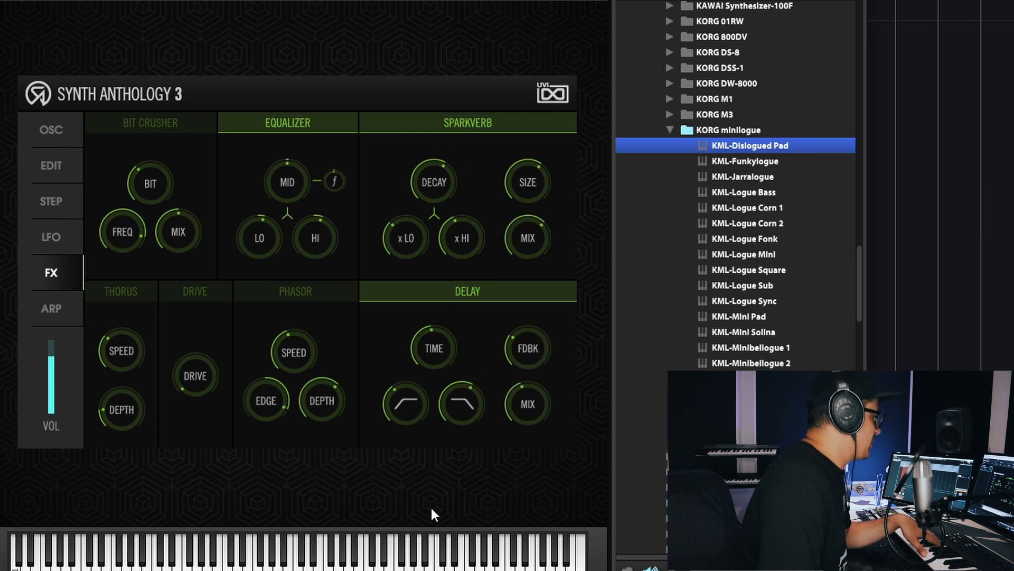
# - Try out the Phasor, Thorus and Drive effects in turn, with the drive amount at maximum, and switch each off again
pyautogui.click(297, 293)
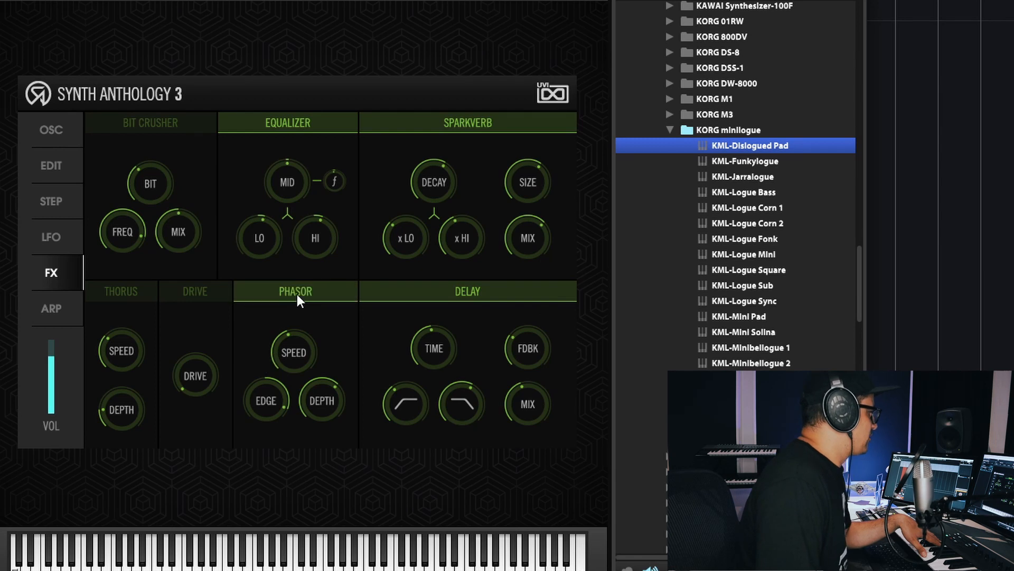
pyautogui.click(124, 286)
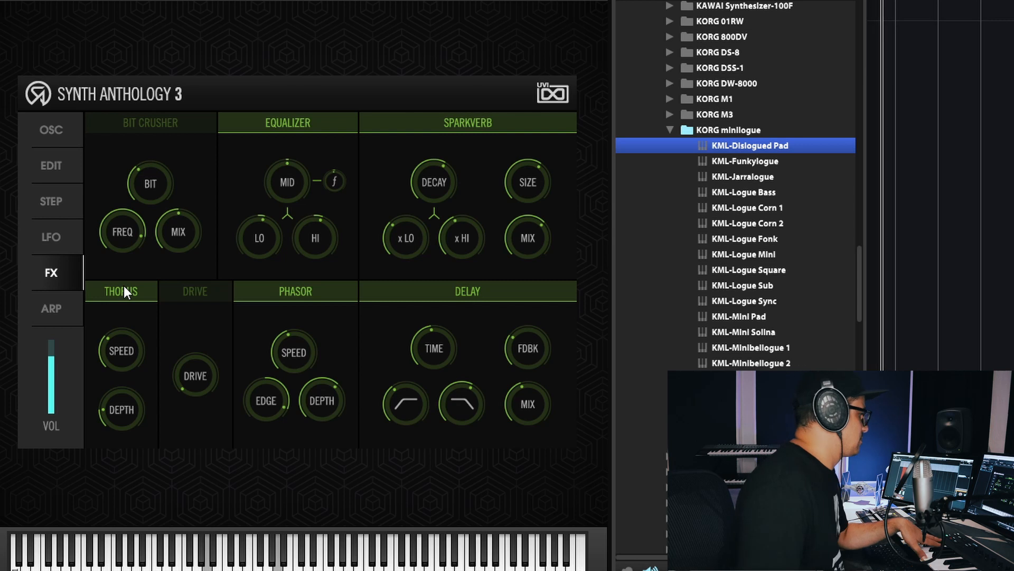
pyautogui.click(297, 293)
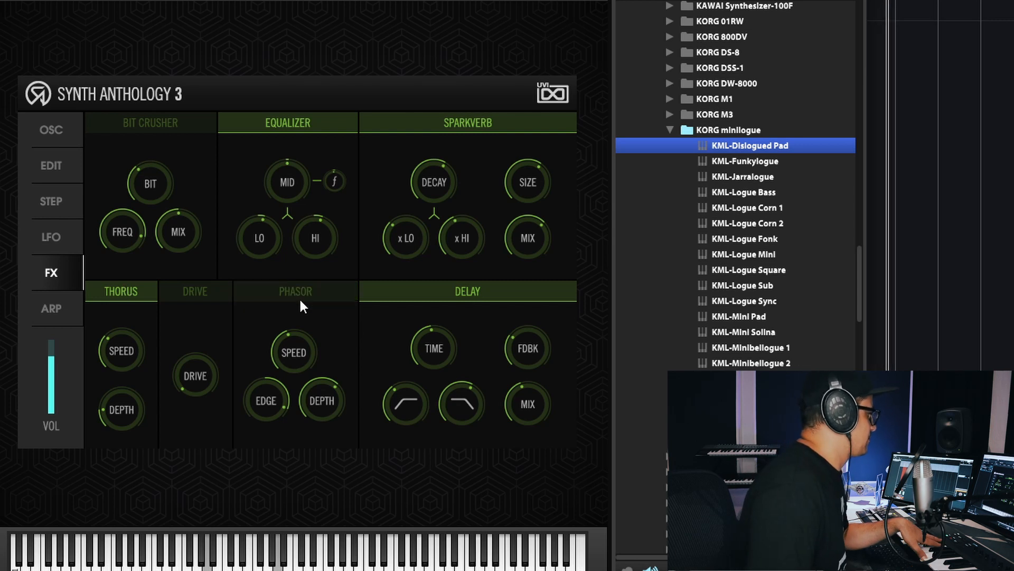
pyautogui.click(192, 291)
pyautogui.click(112, 292)
pyautogui.moveTo(185, 376); pyautogui.dragTo(259, 21)
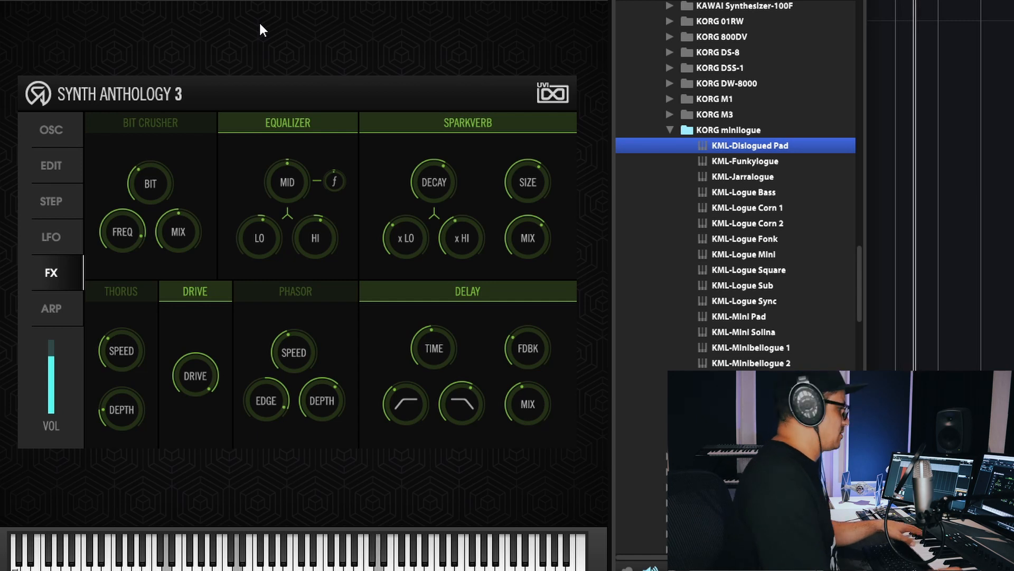
pyautogui.click(192, 296)
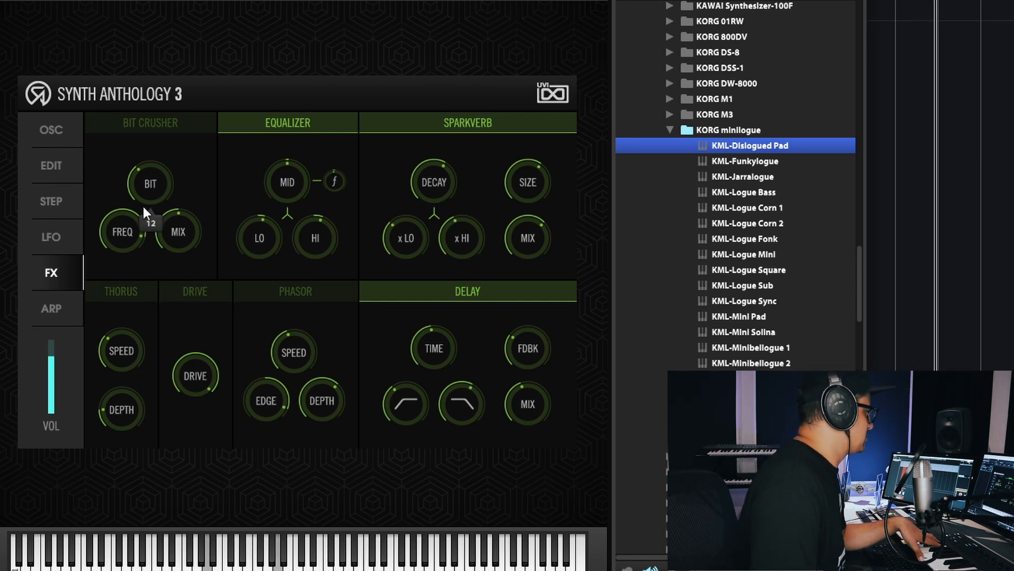
# - Try out the Bit Crusher with its mix at full and a low frequency, and switch it off again
pyautogui.click(138, 123)
pyautogui.moveTo(185, 246); pyautogui.dragTo(209, 166)
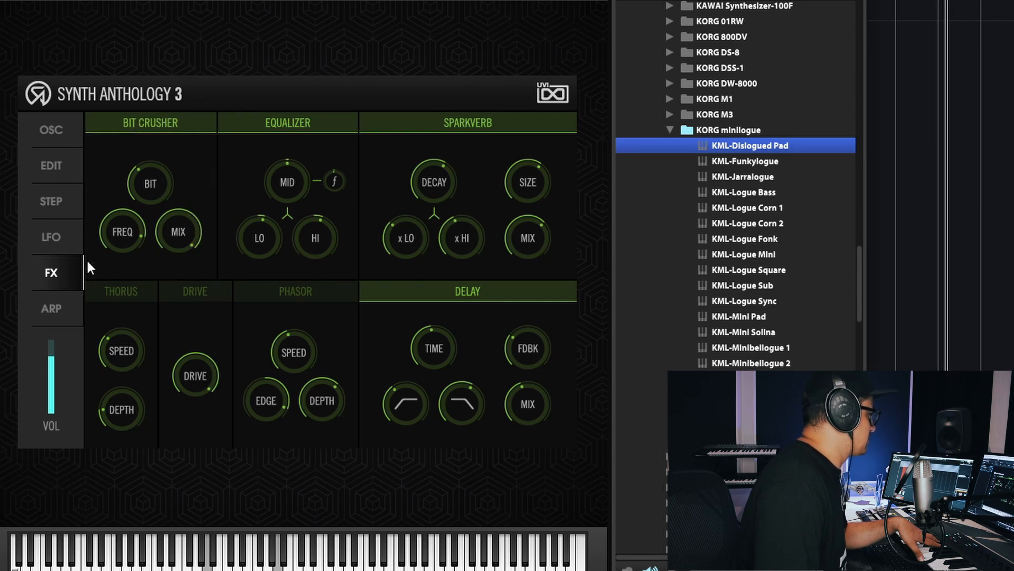
pyautogui.moveTo(111, 237); pyautogui.dragTo(101, 298)
pyautogui.click(127, 121)
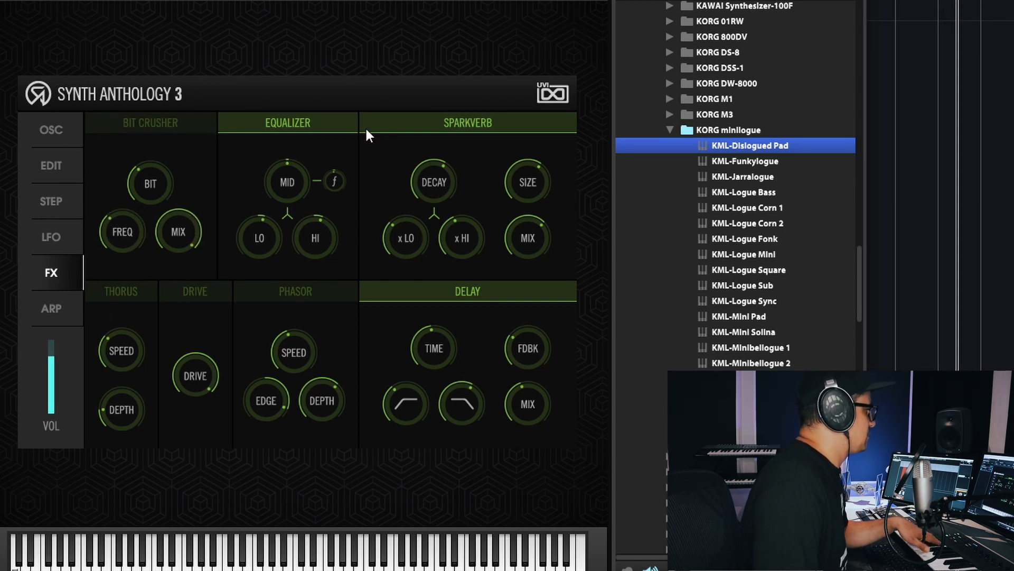
# - Turn off the Sparkverb reverb, briefly bypassing the equalizer and switching it back on
pyautogui.click(300, 121)
pyautogui.click(466, 126)
pyautogui.click(258, 118)
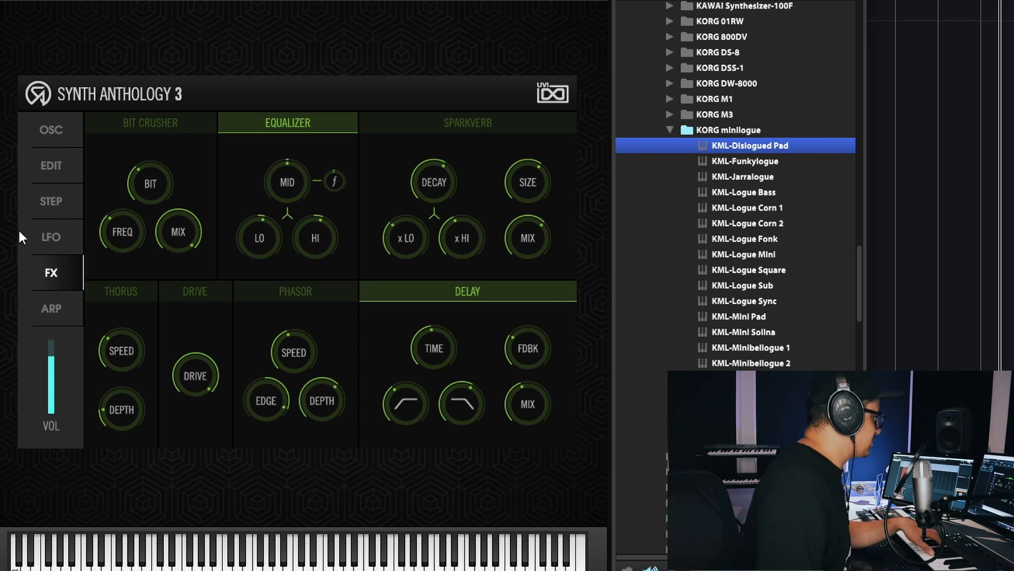
pyautogui.moveTo(196, 367)
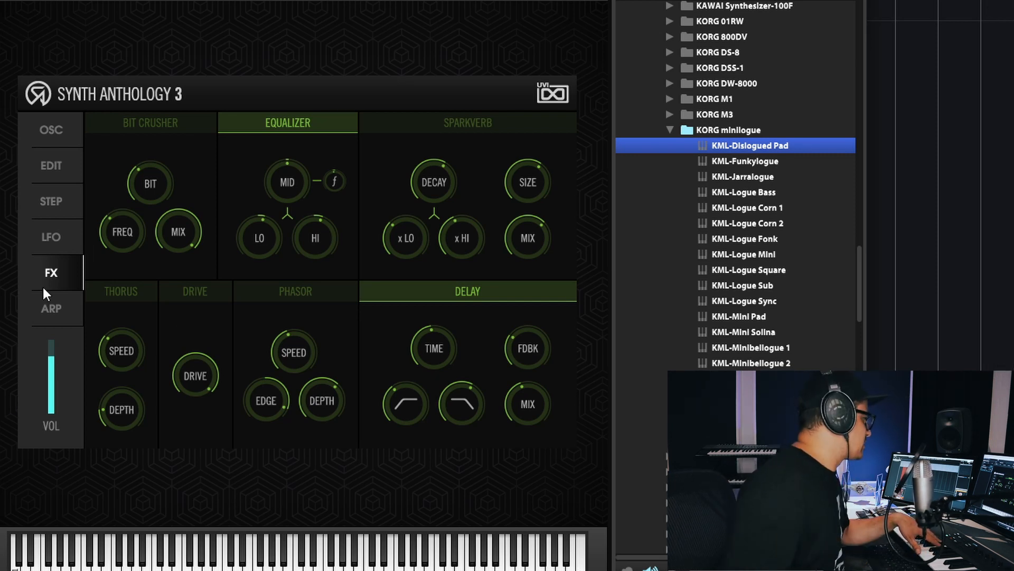
# - Enable the sub arpeggiator and lower its speed
pyautogui.click(56, 298)
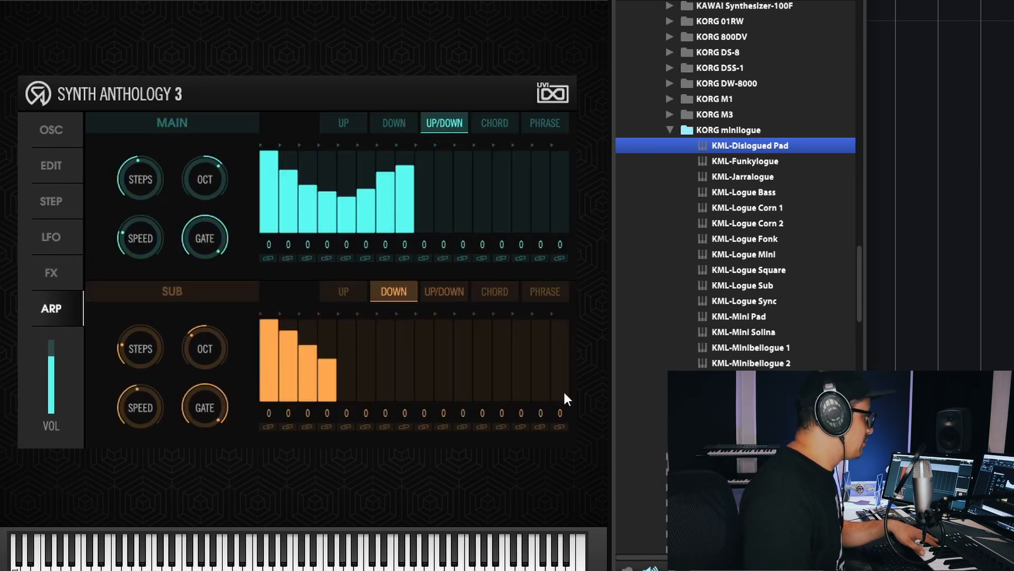
pyautogui.click(185, 288)
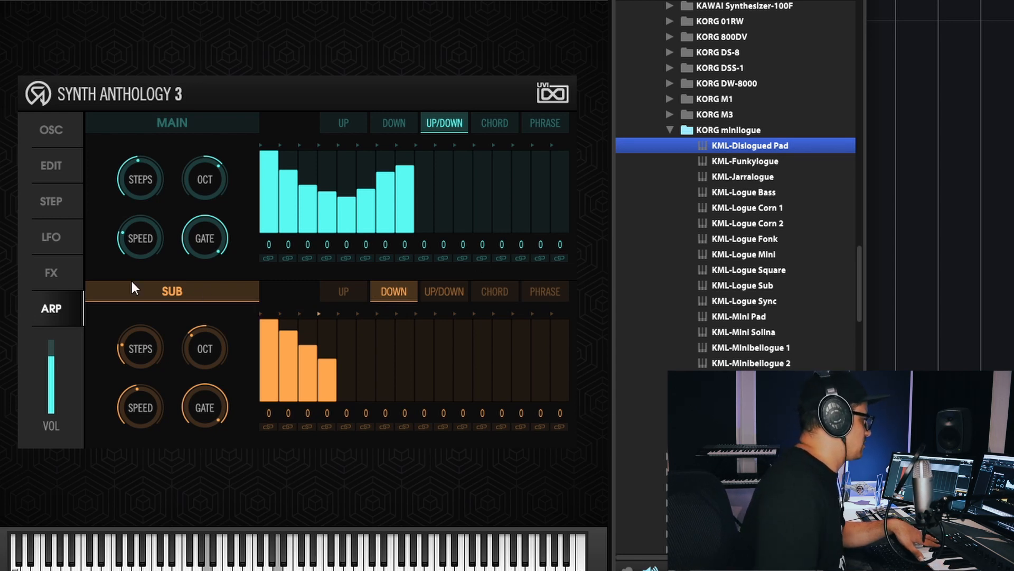
pyautogui.moveTo(144, 406)
pyautogui.mouseDown()
pyautogui.moveTo(158, 422)
pyautogui.moveTo(159, 395)
pyautogui.mouseUp()
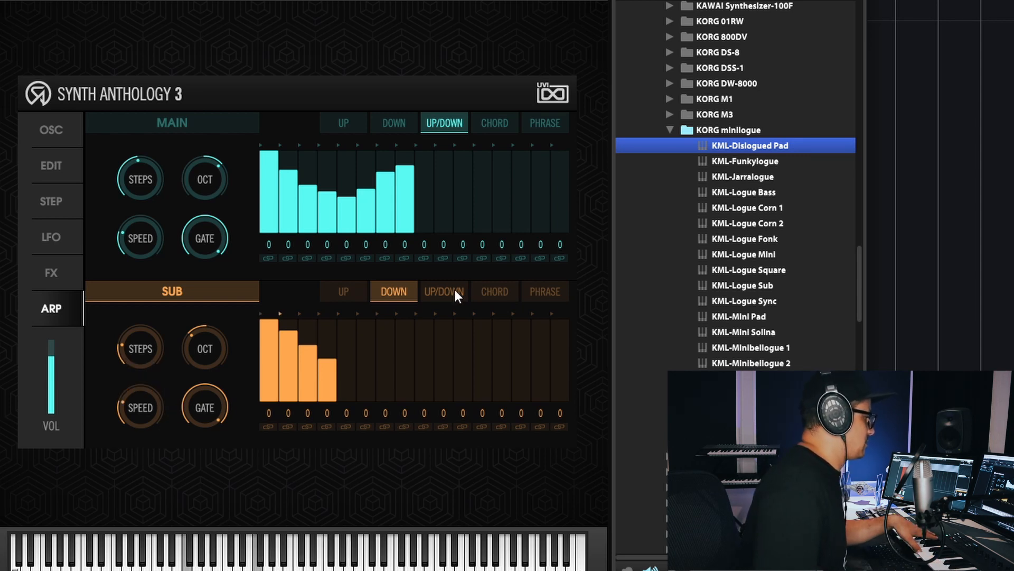
# - Audition the sub arpeggiator's Up/Down, Chord and Phrase modes, leaving Phrase selected and the sub arpeggiator switched off
pyautogui.click(434, 298)
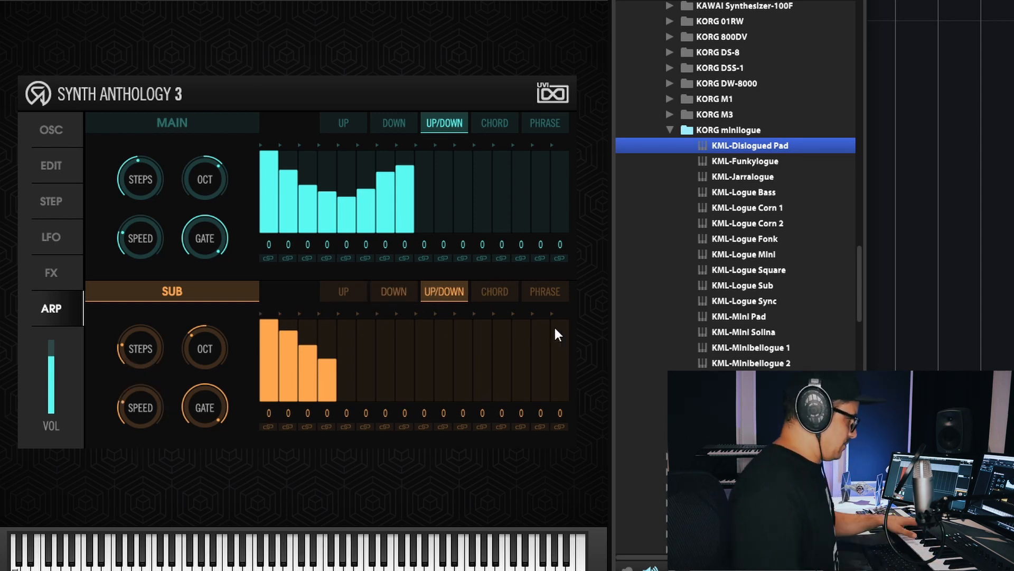
pyautogui.click(509, 298)
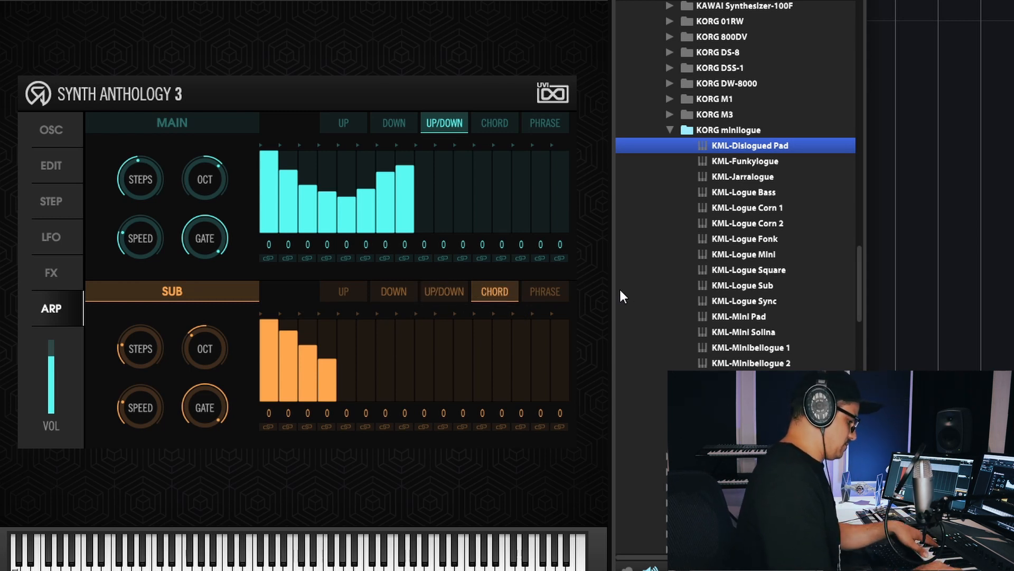
pyautogui.click(546, 288)
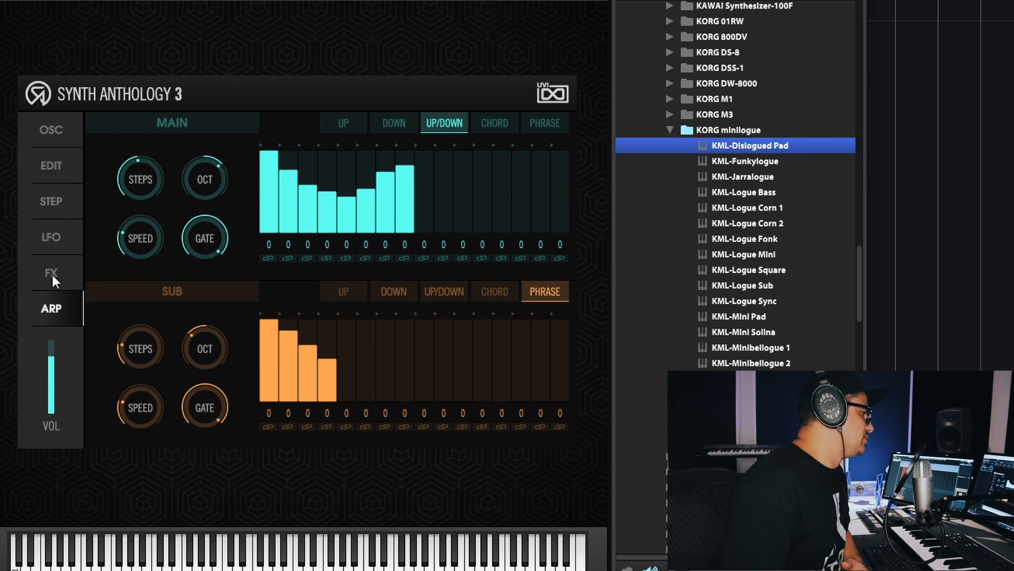
# - Reshape the sub's envelopes with minimum filter sustain, a medium filter decay and a short amp release
pyautogui.click(58, 131)
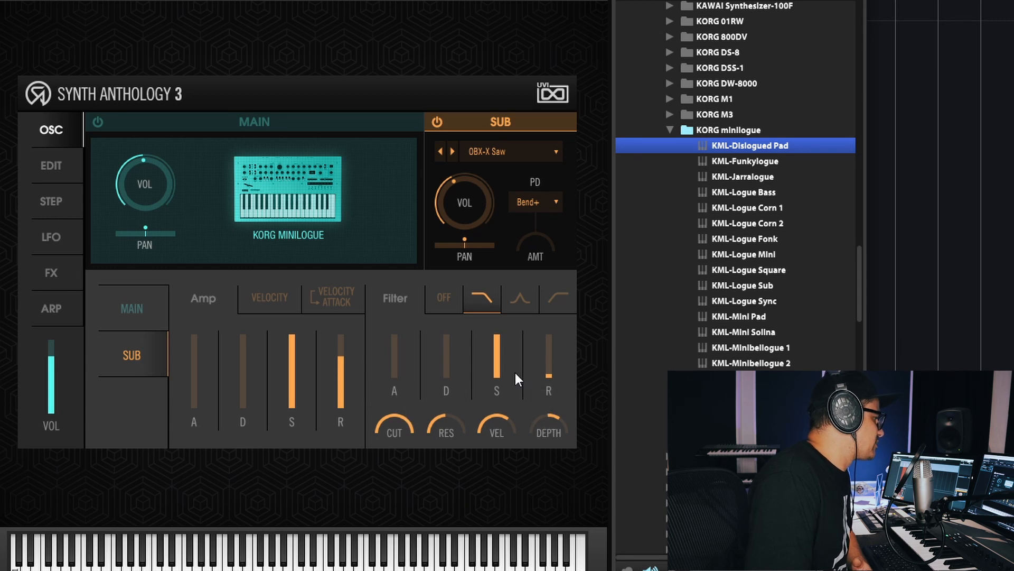
pyautogui.moveTo(515, 373); pyautogui.dragTo(498, 433)
pyautogui.moveTo(439, 361); pyautogui.dragTo(448, 353)
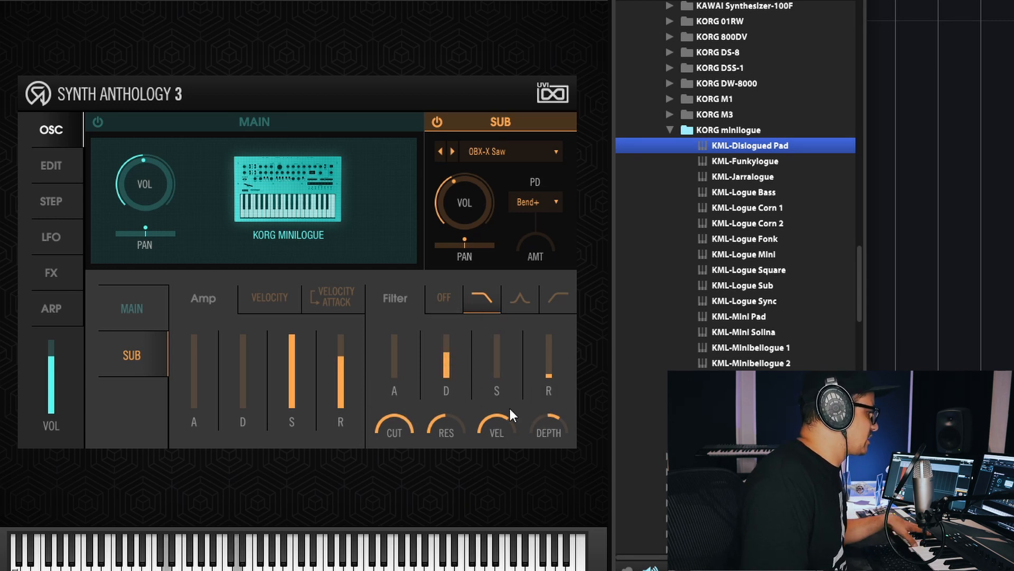
pyautogui.moveTo(340, 386); pyautogui.dragTo(343, 396)
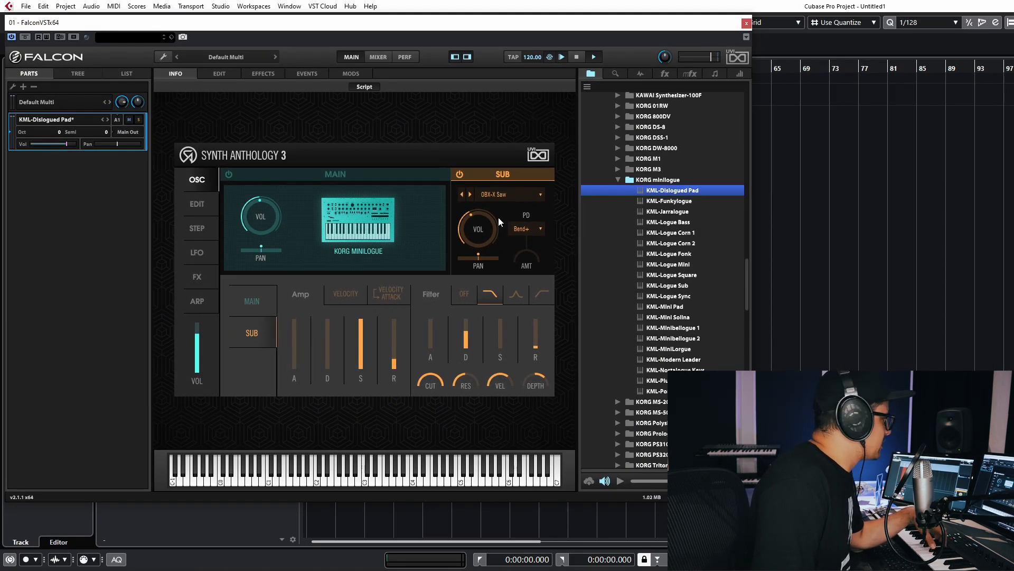
# - Inspect the program's Sparkverb settings in the detailed editing view and open the preset search, cancelling the volume indexing
pyautogui.click(219, 74)
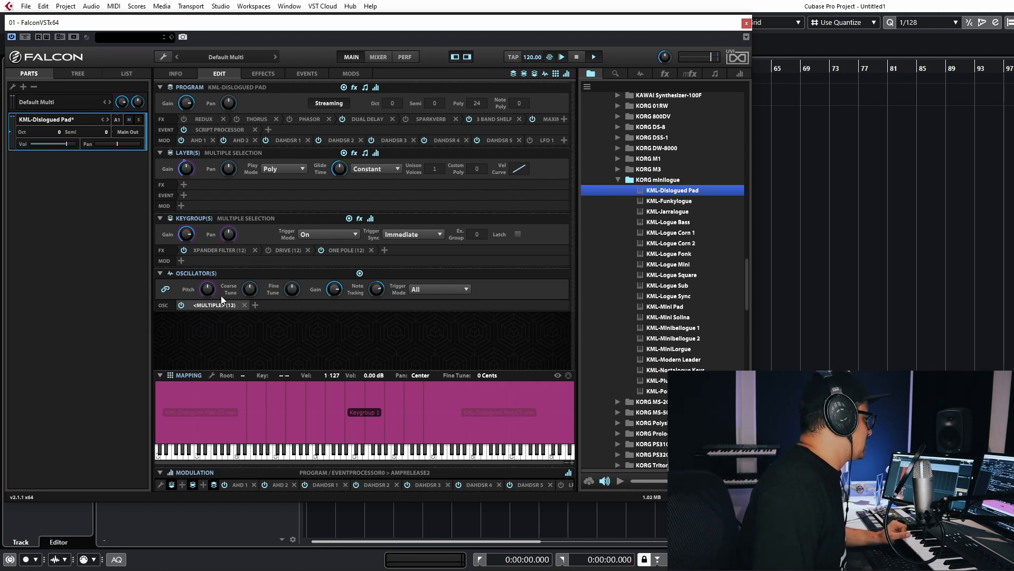
pyautogui.click(426, 118)
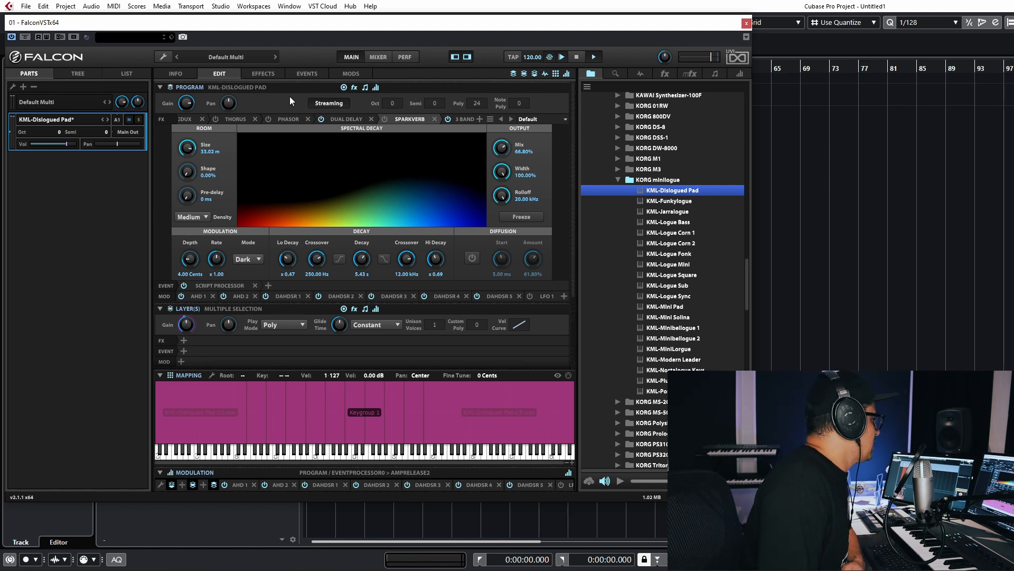
pyautogui.click(619, 74)
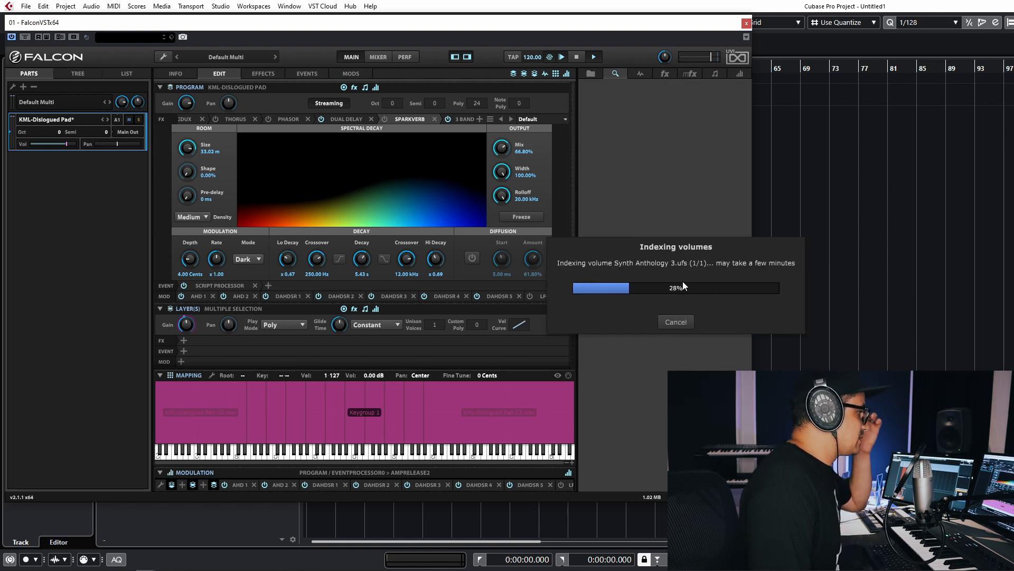
pyautogui.click(677, 321)
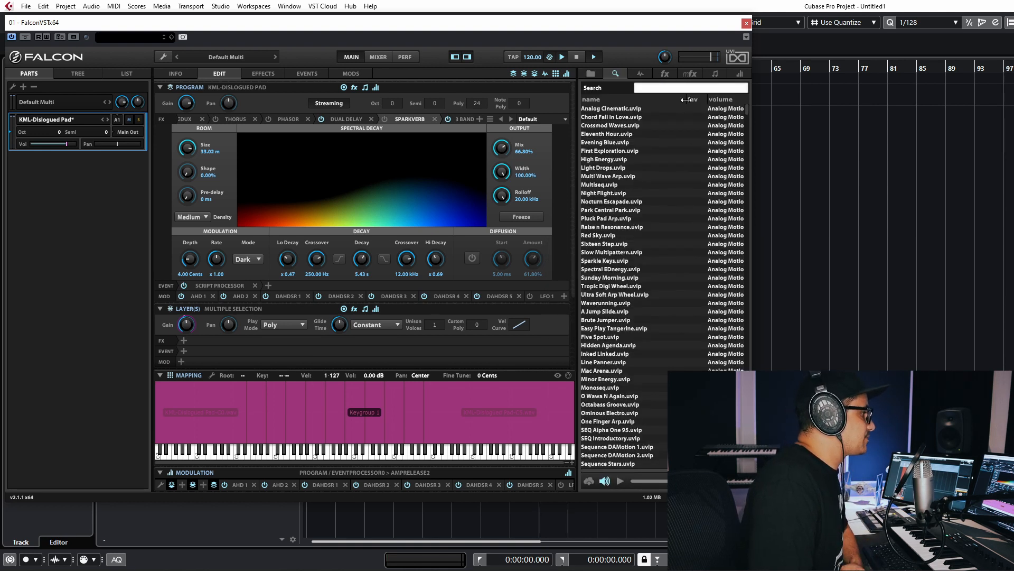
# - Add the Step Arp sequencing script as an event processor on the KML-Dislogued Pad program
pyautogui.click(715, 74)
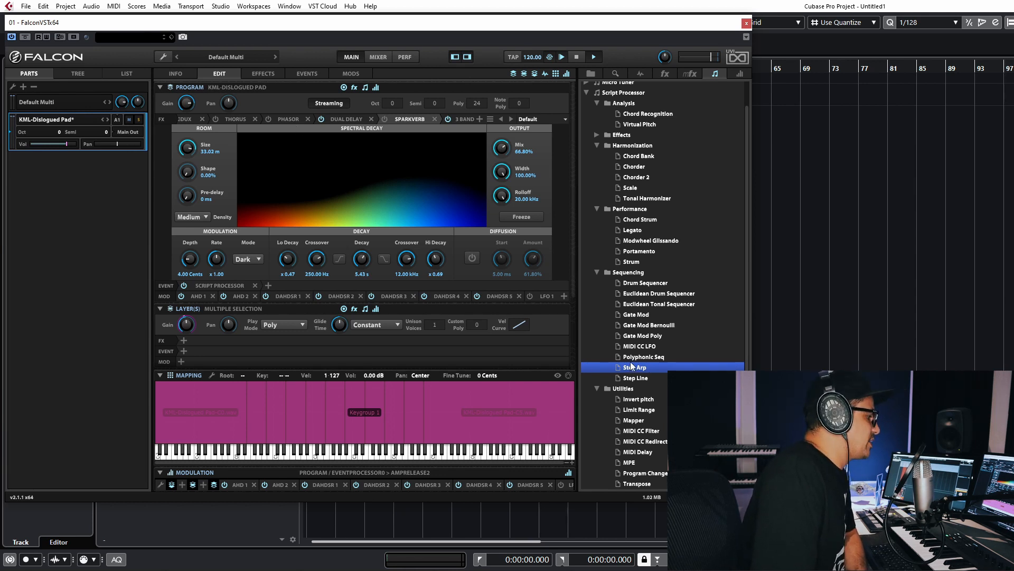
pyautogui.moveTo(636, 368); pyautogui.dragTo(303, 284)
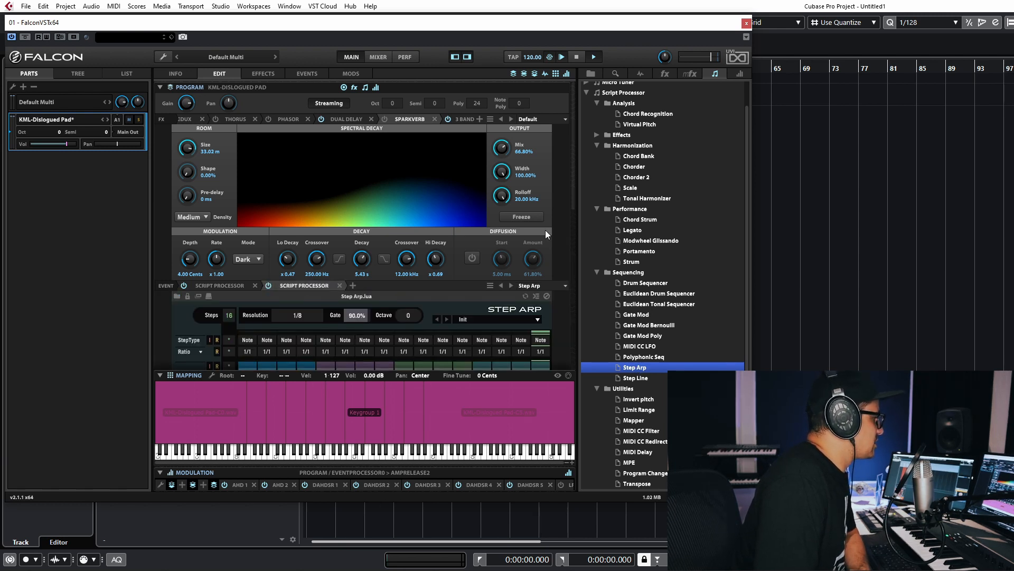
pyautogui.scroll(-5, 545, 230)
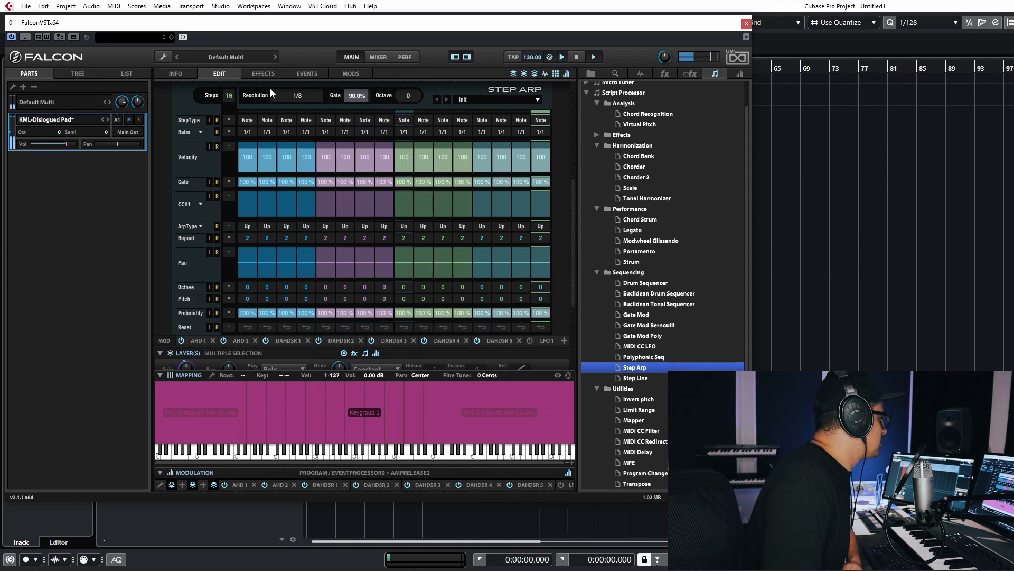
# - Set the Step Arp's resolution to 1/16 and randomize its velocity and gate rows
pyautogui.click(298, 95)
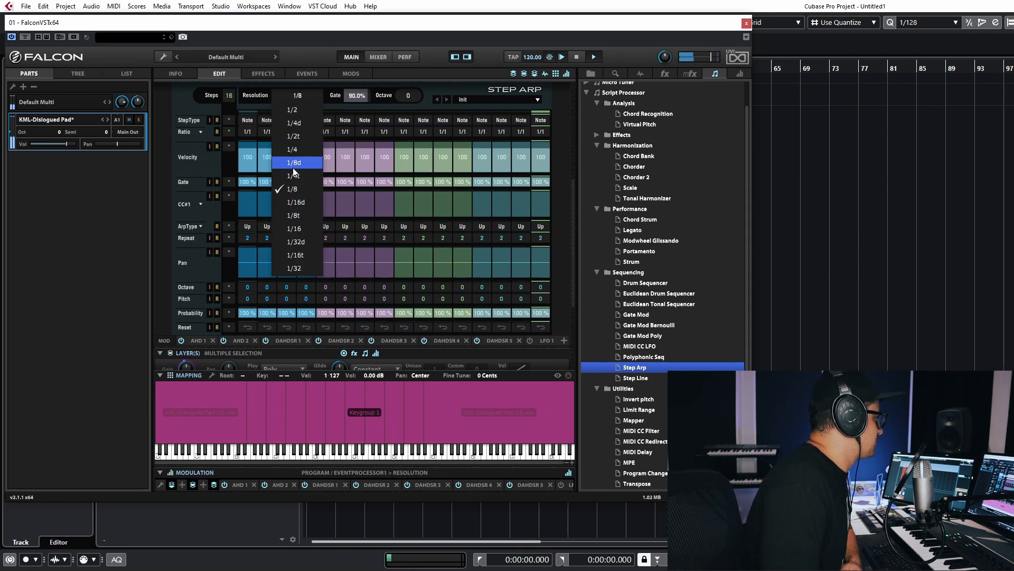
pyautogui.click(290, 228)
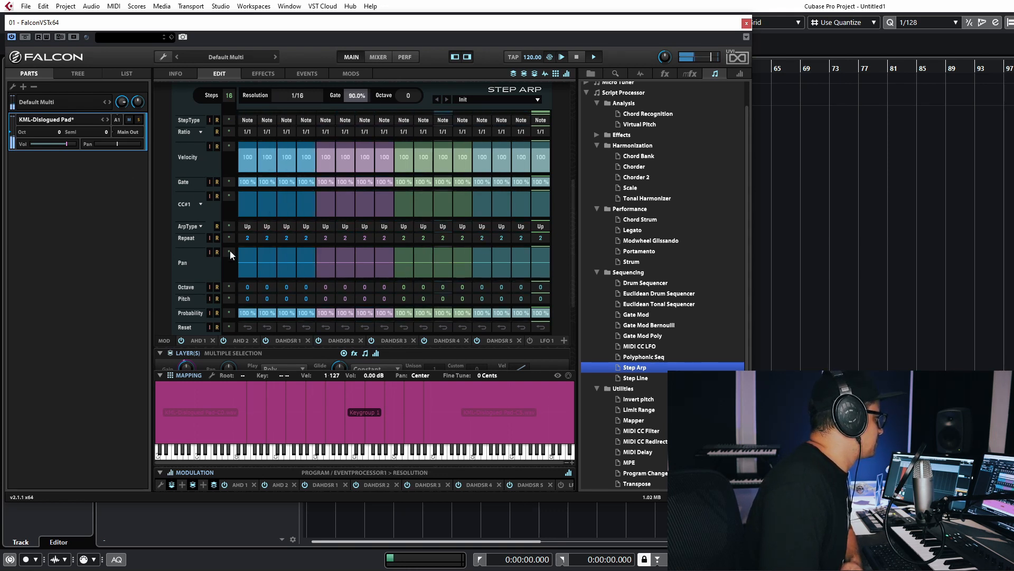
pyautogui.click(216, 147)
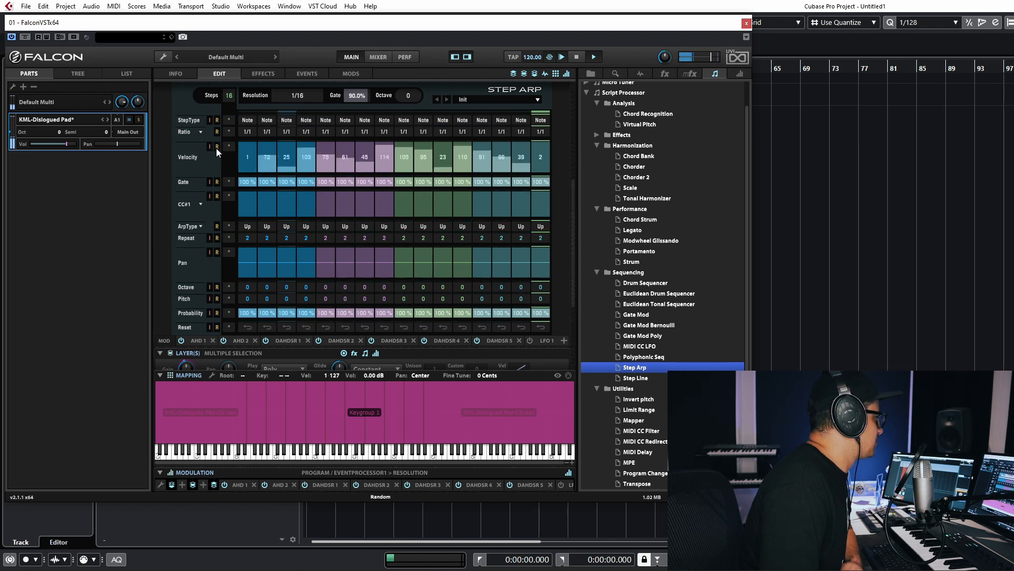
pyautogui.click(216, 182)
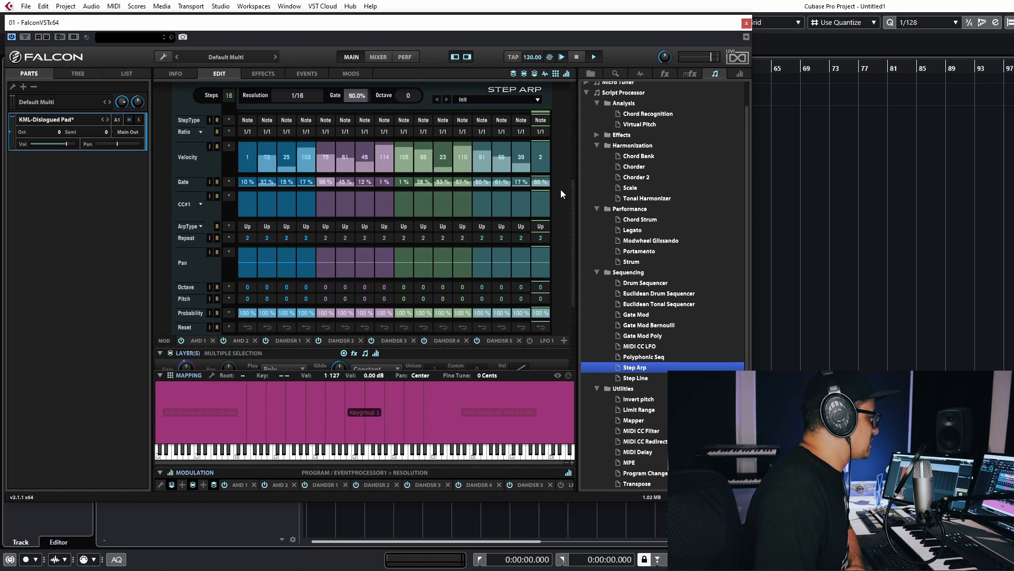
# - Inspect the program's tree structure, expanding Osc B down to the oscillator inside Keygroup 1
pyautogui.click(78, 74)
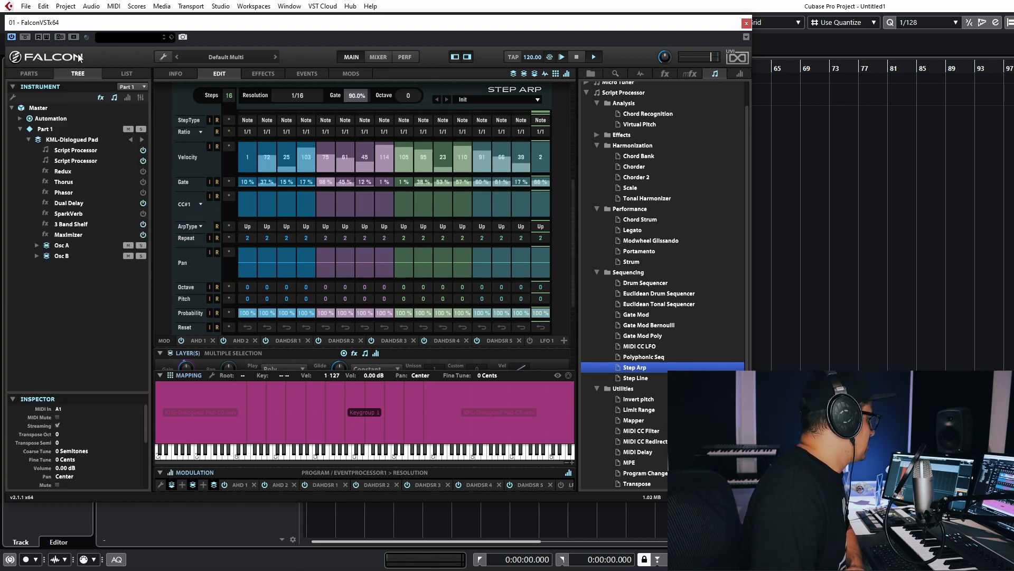
pyautogui.click(37, 255)
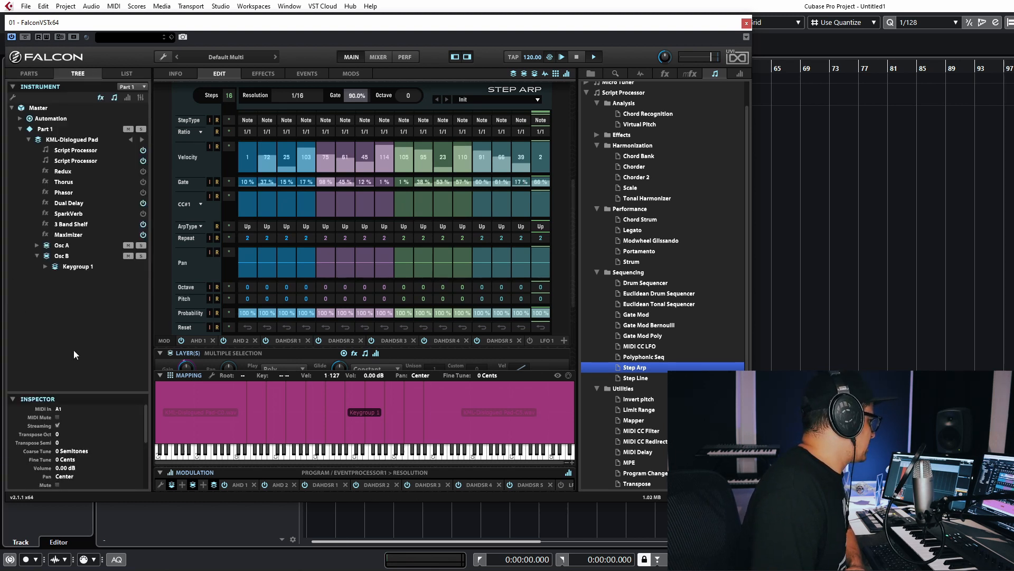
pyautogui.click(68, 265)
pyautogui.click(45, 267)
pyautogui.click(79, 277)
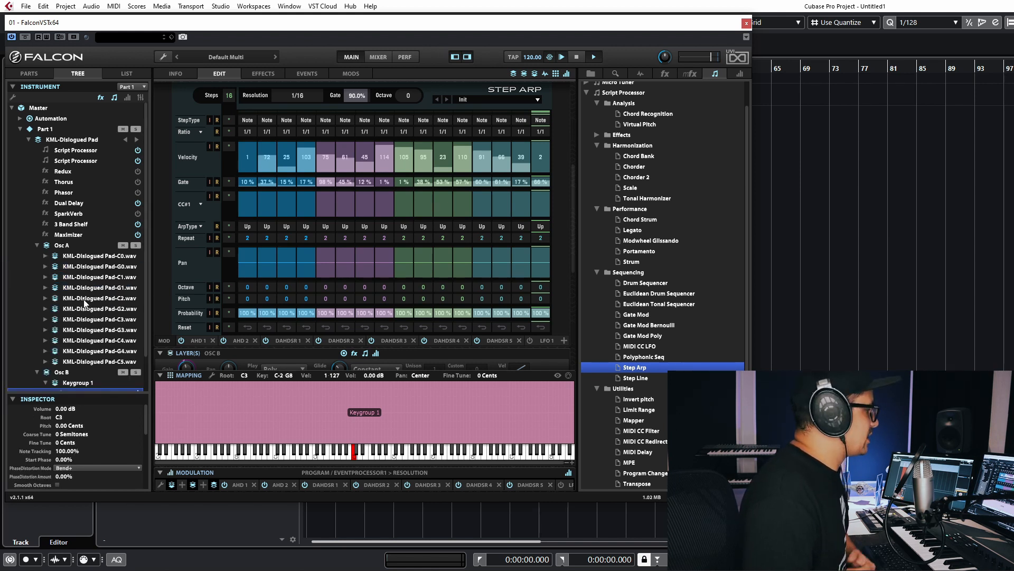
# - Switch the program overview to the list view and set the part's semitone transpose to -3
pyautogui.click(125, 72)
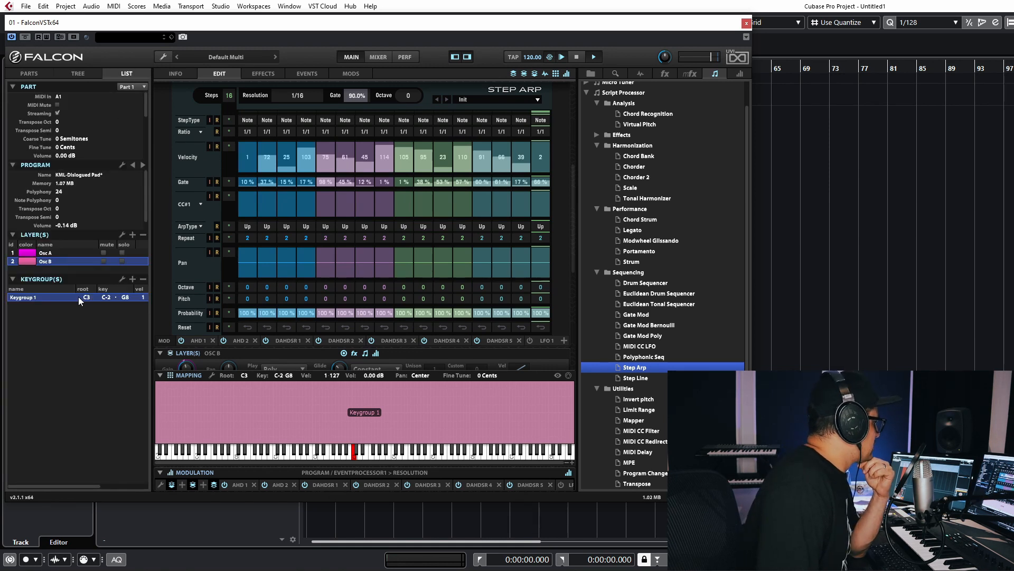
pyautogui.scroll(-3, 66, 130)
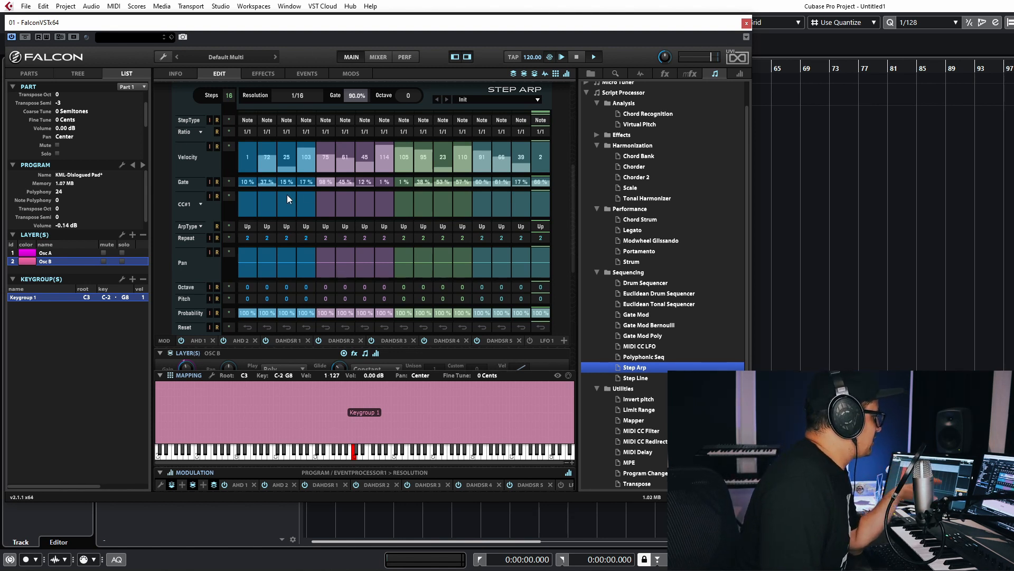
# - Examine Osc B's wavetable oscillator settings and browse the available wave categories, including the Triangle waves, without choosing one
pyautogui.scroll(-5, 287, 196)
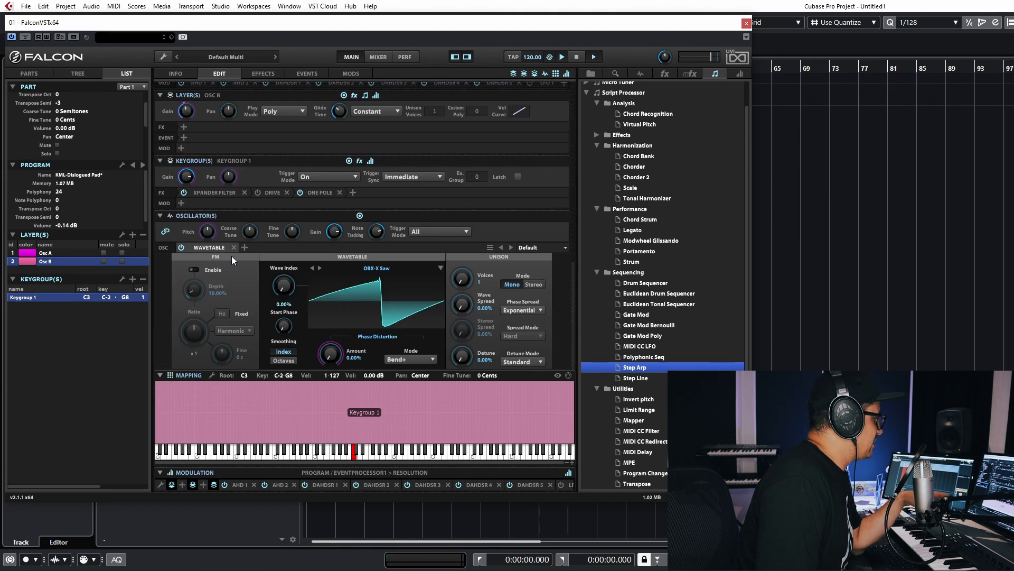
pyautogui.click(385, 269)
pyautogui.click(275, 247)
pyautogui.scroll(3, 274, 254)
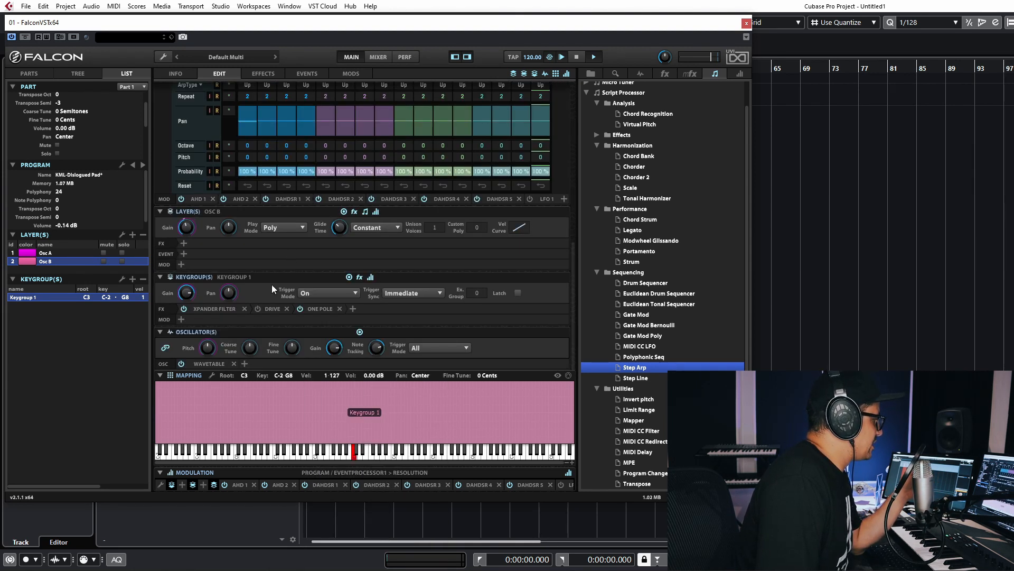
pyautogui.click(207, 364)
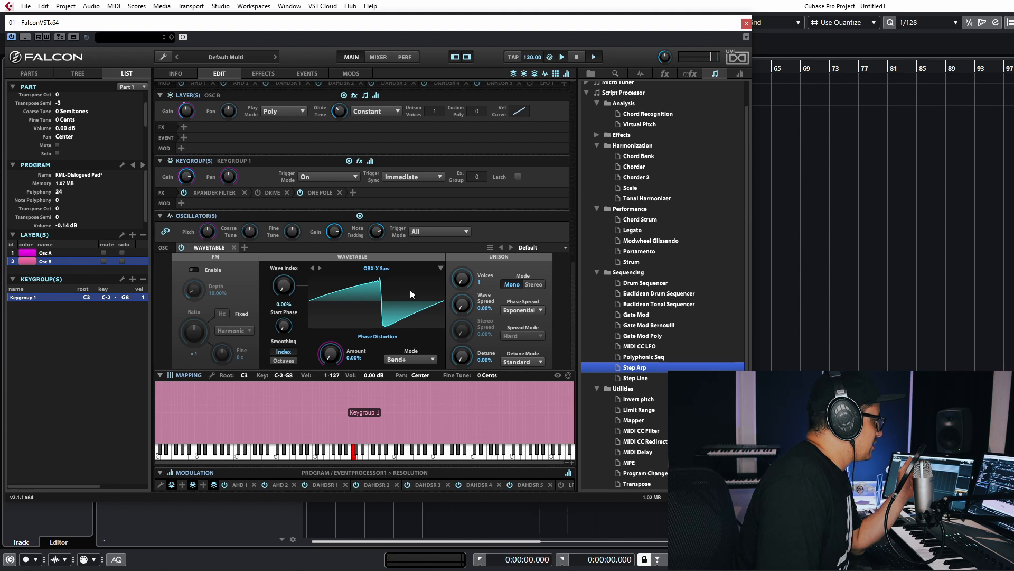
pyautogui.click(380, 267)
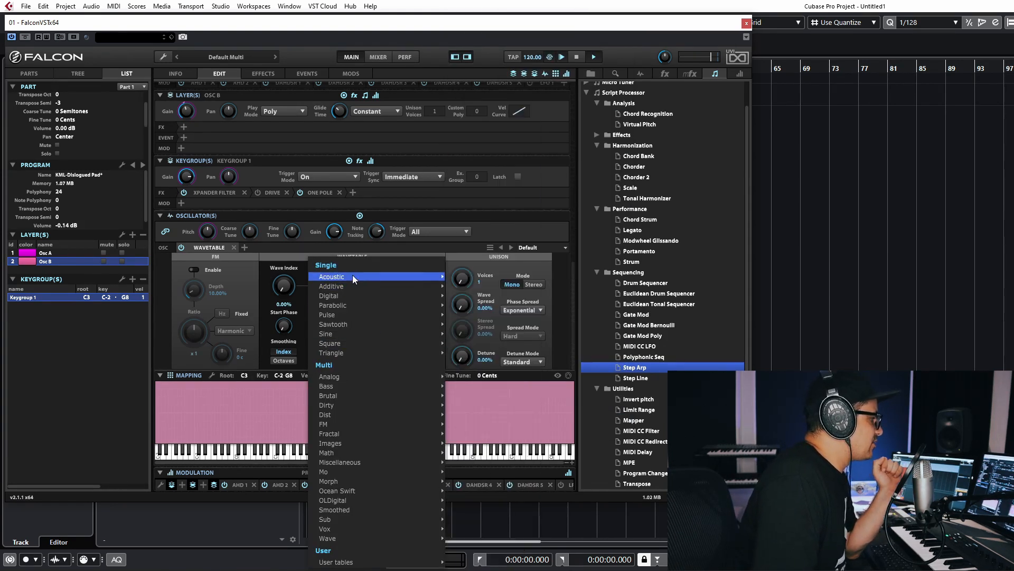
pyautogui.moveTo(341, 354)
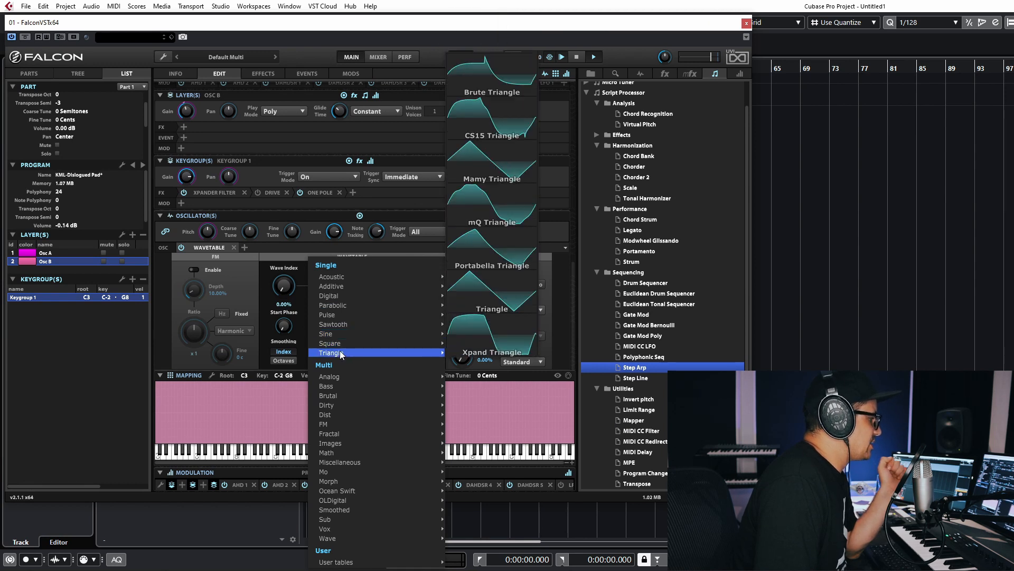
pyautogui.click(244, 279)
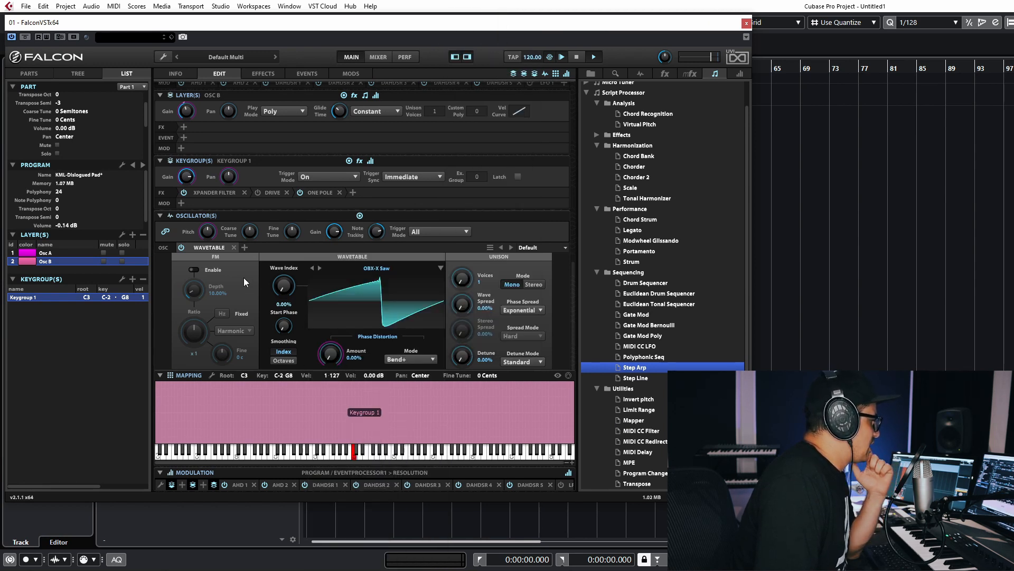
# - Load the Roland Jupiter saw preset (JP8-Saw) into Osc B's wavetable oscillator and return to the program's Synth Anthology 3 interface
pyautogui.click(550, 249)
pyautogui.click(544, 295)
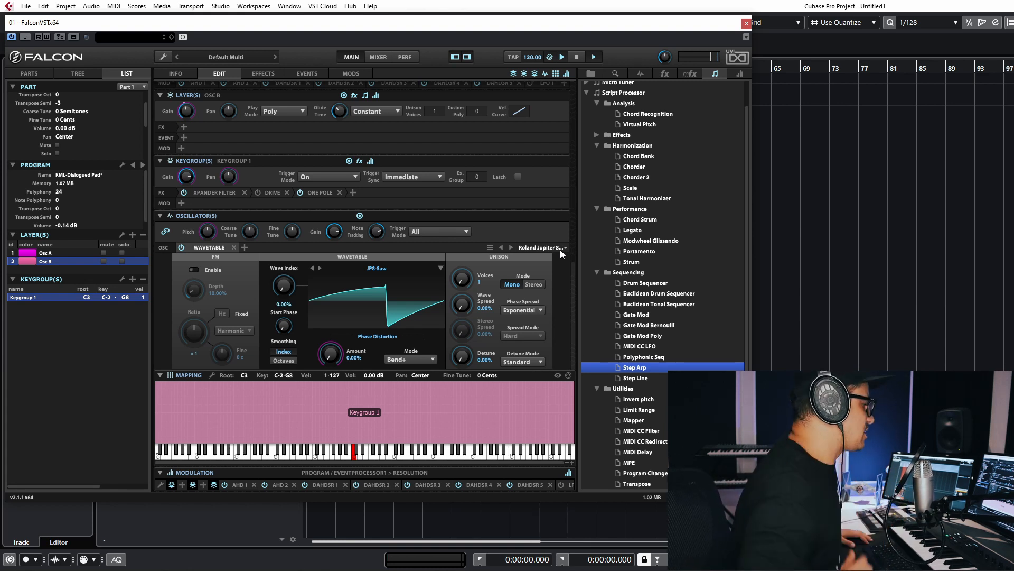
pyautogui.click(175, 74)
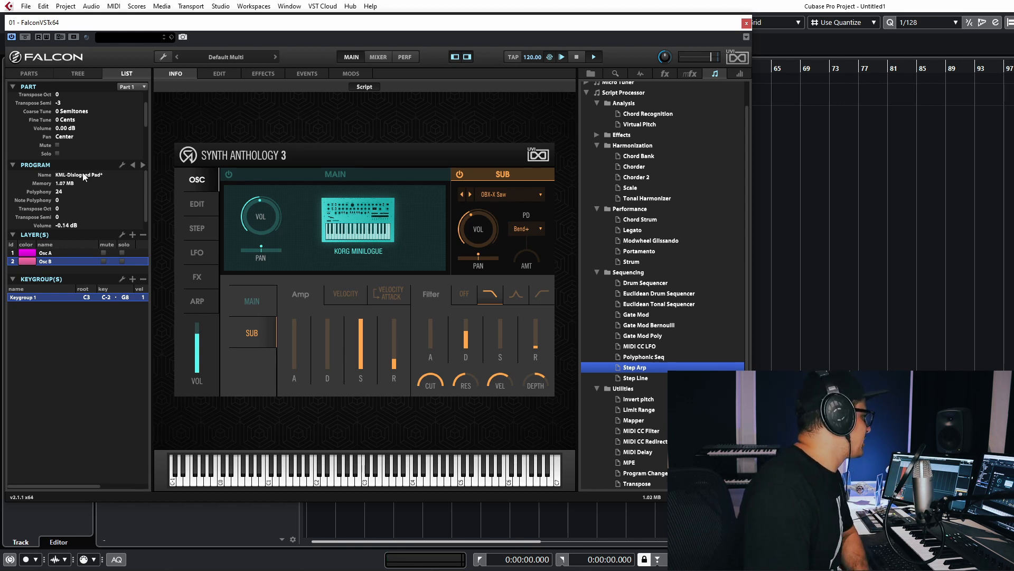
# - Browse the synth folders under 11-Sorted by Machines in the Synth Anthology 3 library
pyautogui.click(592, 73)
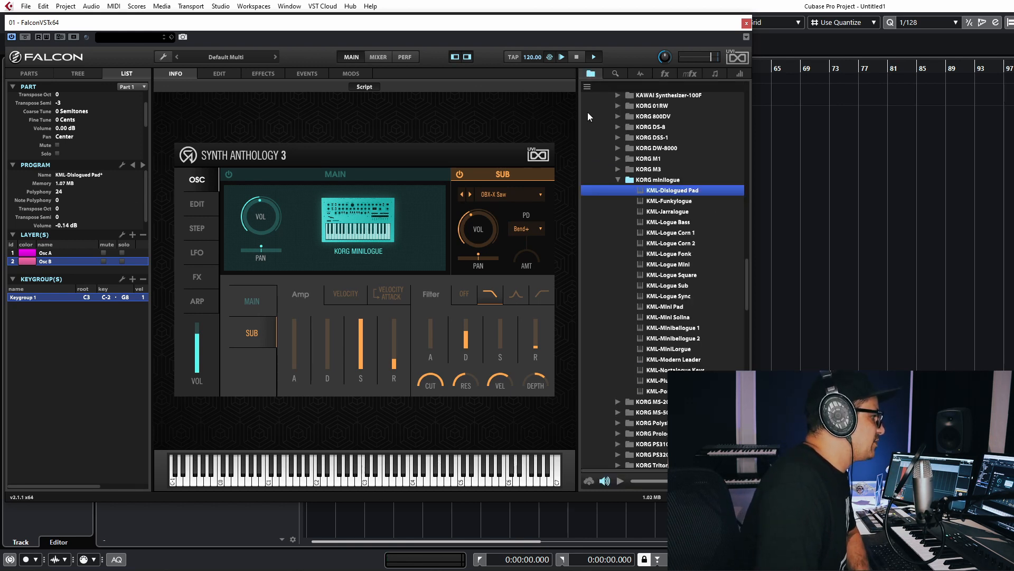
pyautogui.scroll(-20, 623, 226)
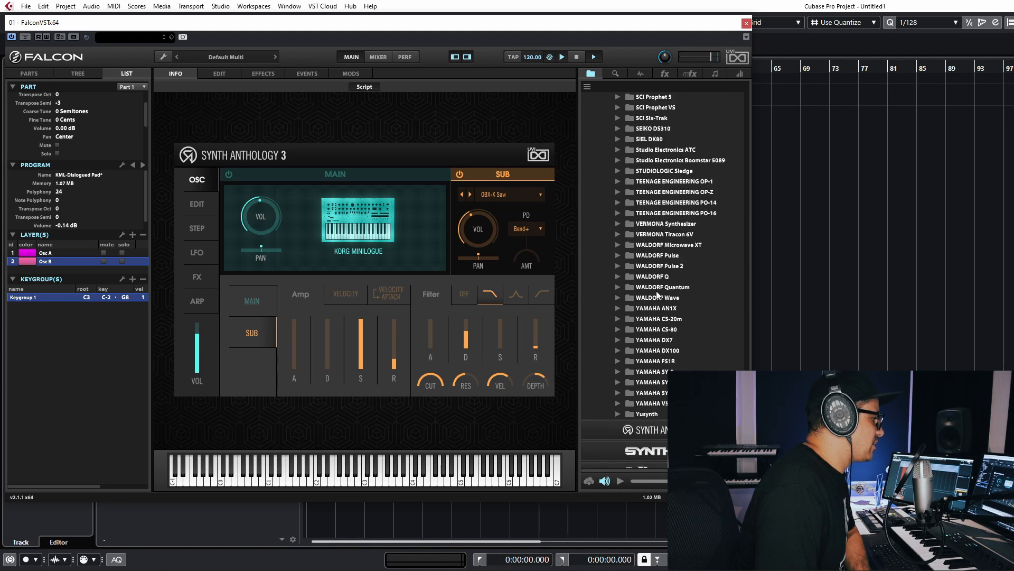
pyautogui.scroll(-3, 658, 295)
pyautogui.scroll(10, 655, 264)
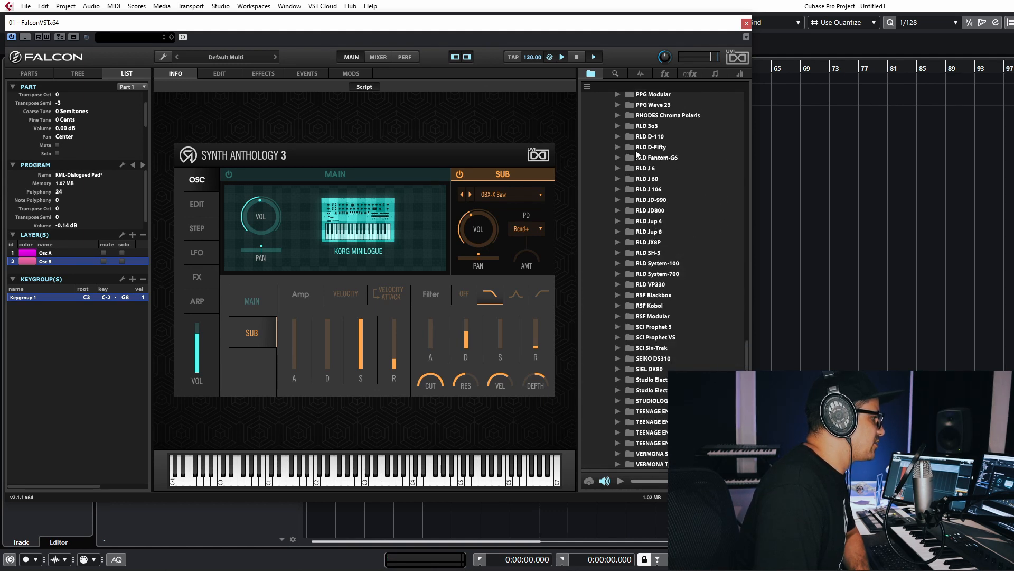
pyautogui.scroll(8, 652, 153)
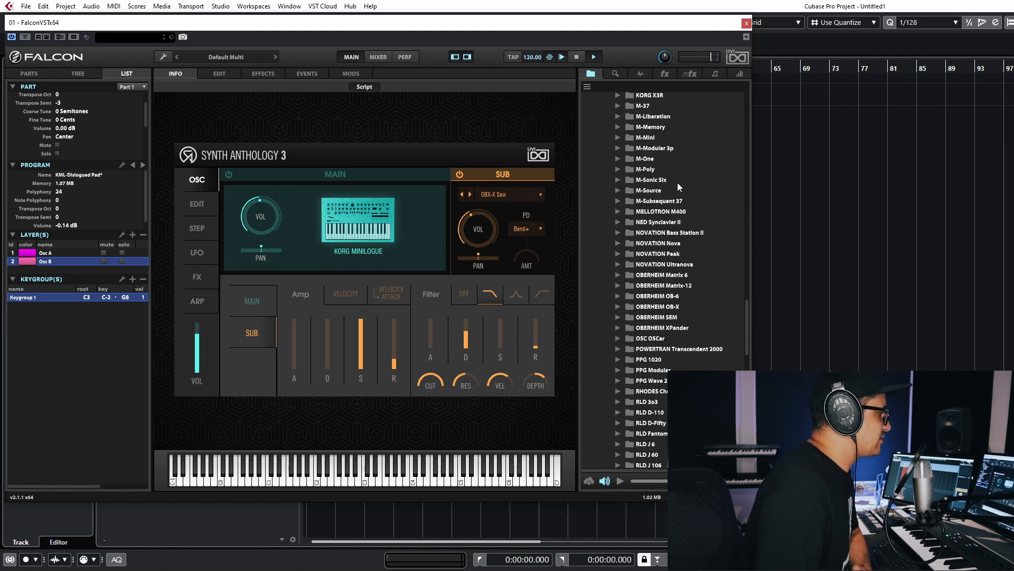
pyautogui.scroll(20, 678, 187)
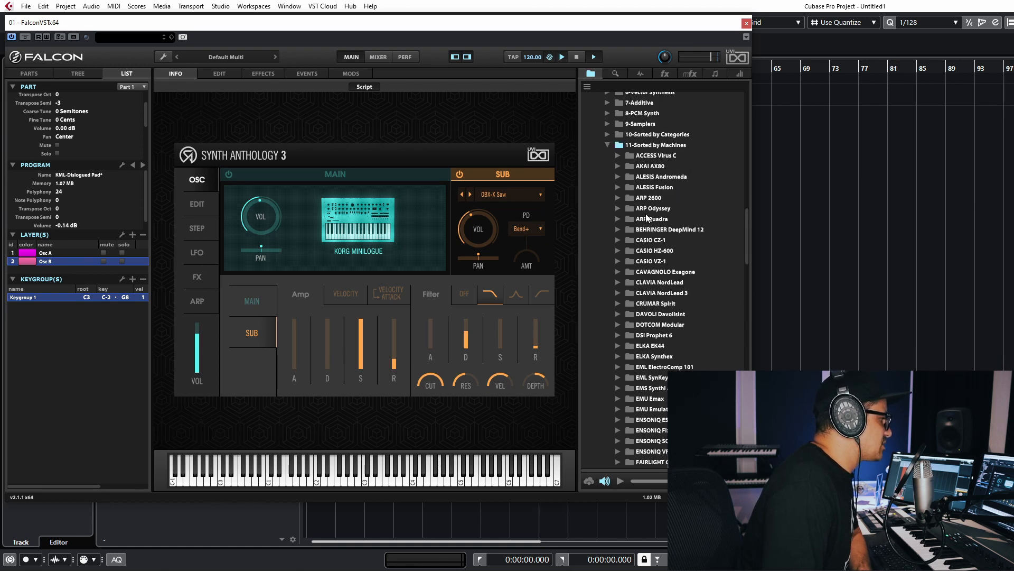
# - Open the ACCESS Virus C folder and load VRC-Crispy Synth to audition it
pyautogui.click(654, 156)
pyautogui.doubleClick(654, 155)
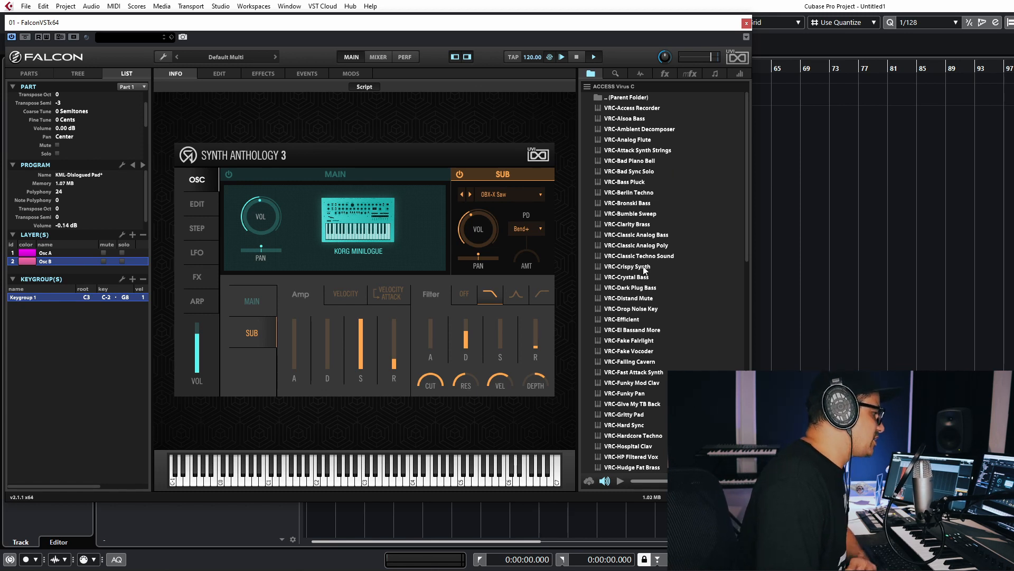
pyautogui.click(629, 279)
pyautogui.click(629, 269)
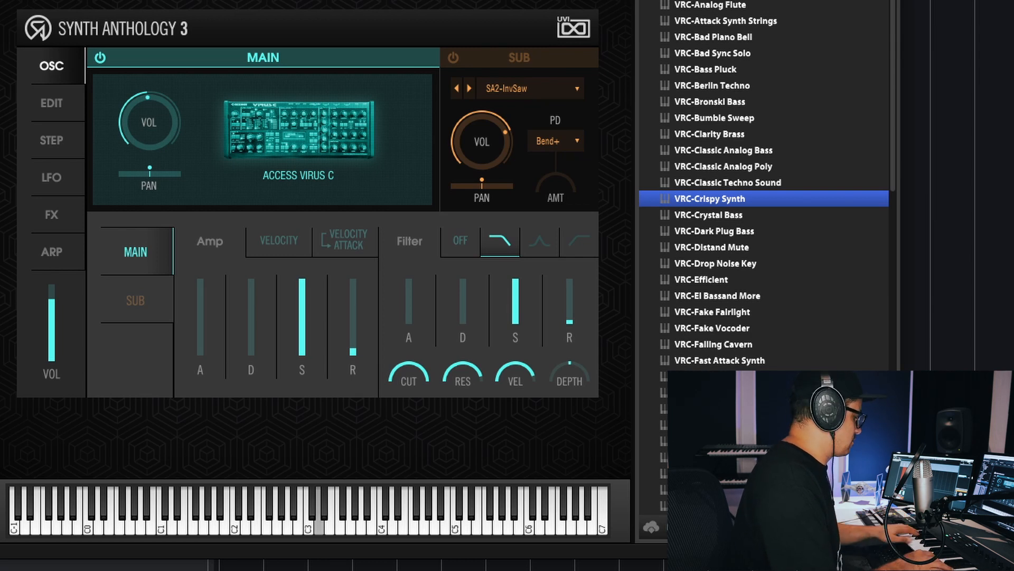
# - Audition more ACCESS Virus C presets, including VRC-Fake Vocoder, VRC-Gritty Pad and VRC-Larsen Pluck
pyautogui.click(700, 327)
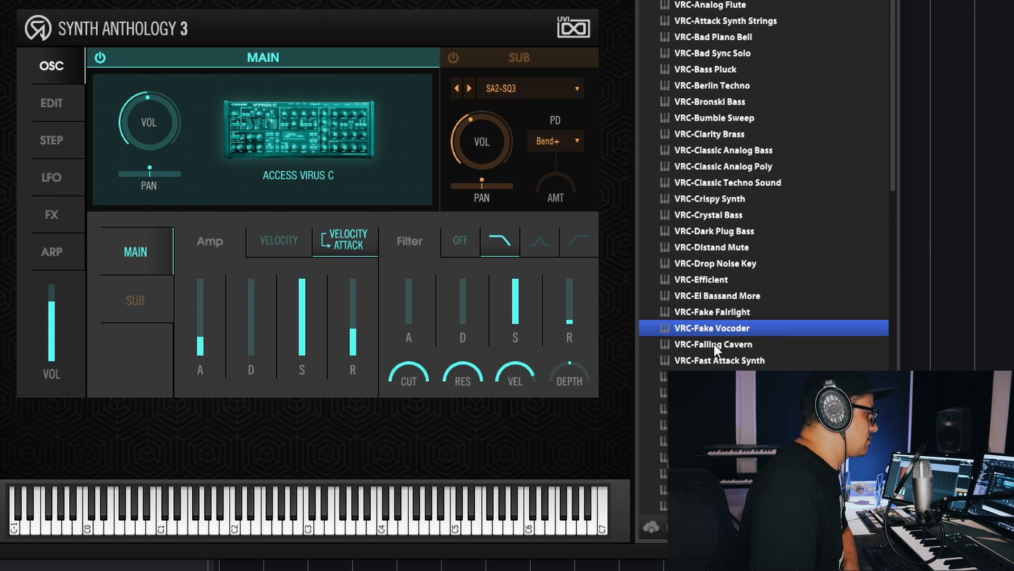
pyautogui.doubleClick(714, 343)
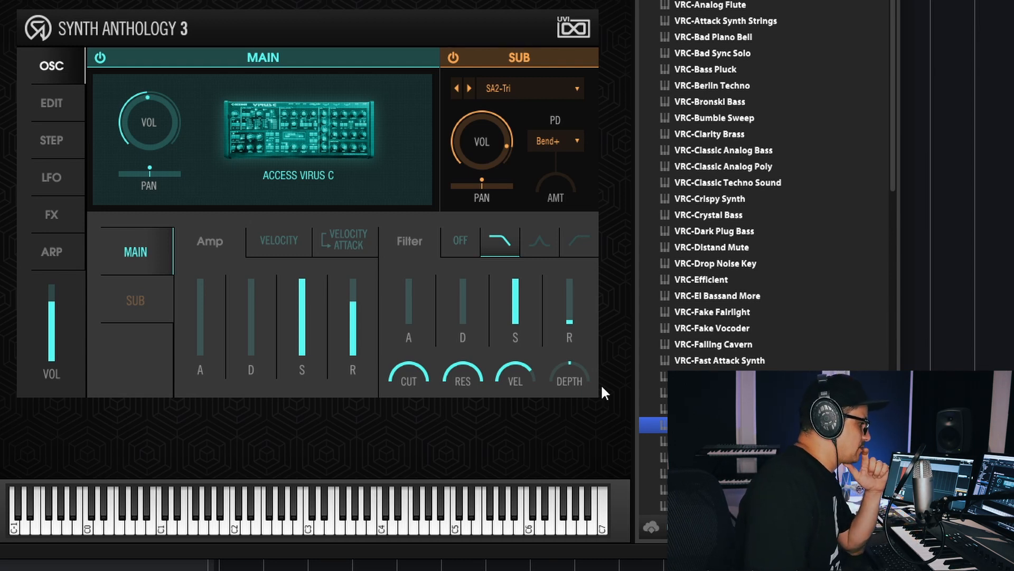
pyautogui.scroll(-3, 771, 327)
pyautogui.scroll(-6, 770, 323)
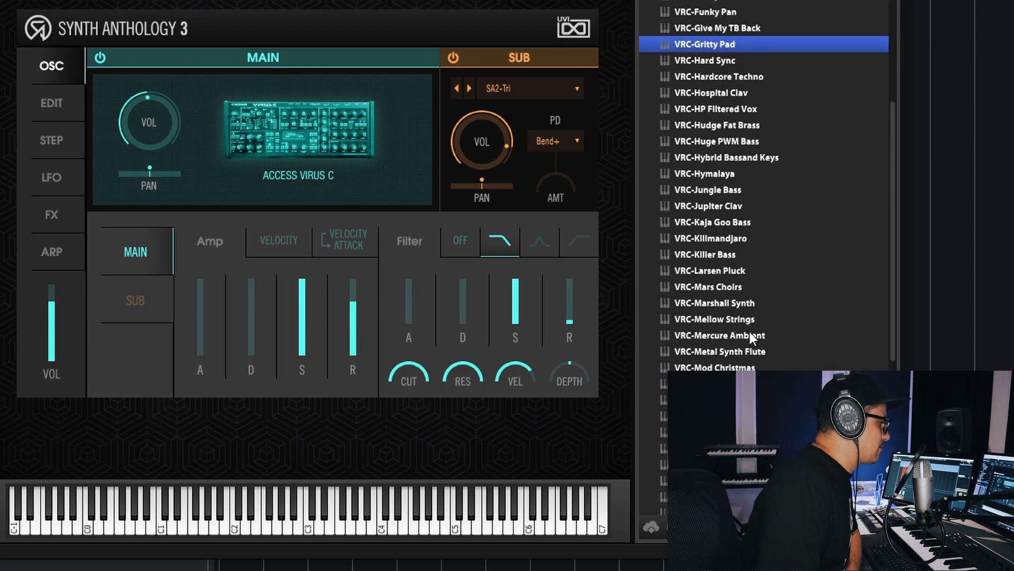
pyautogui.click(740, 270)
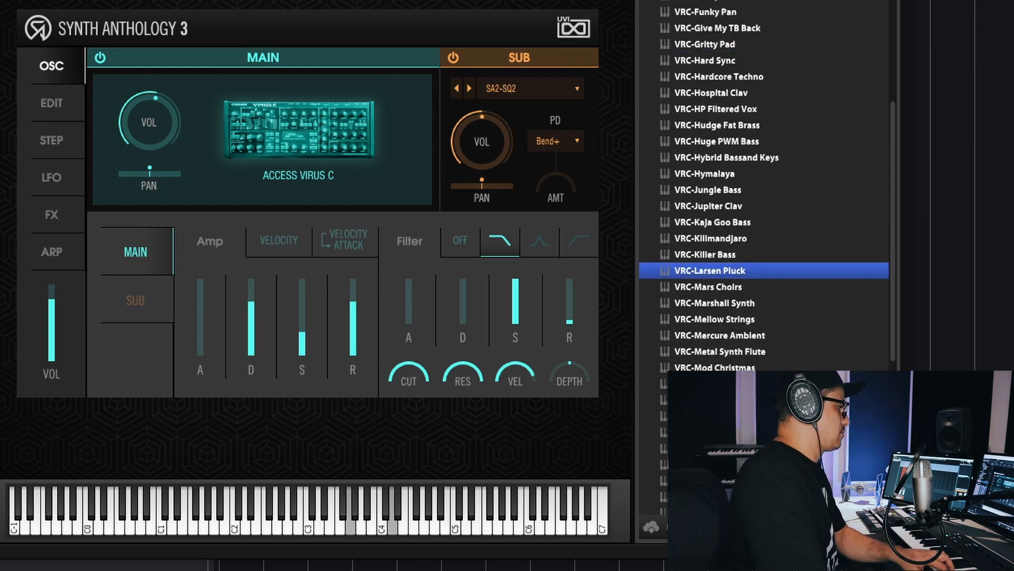
# - Go back to the machine folders, expand ALESIS Andromeda and load ADR-Androgyne Lead 1 to audition it
pyautogui.scroll(10, 739, 11)
pyautogui.click(731, 0)
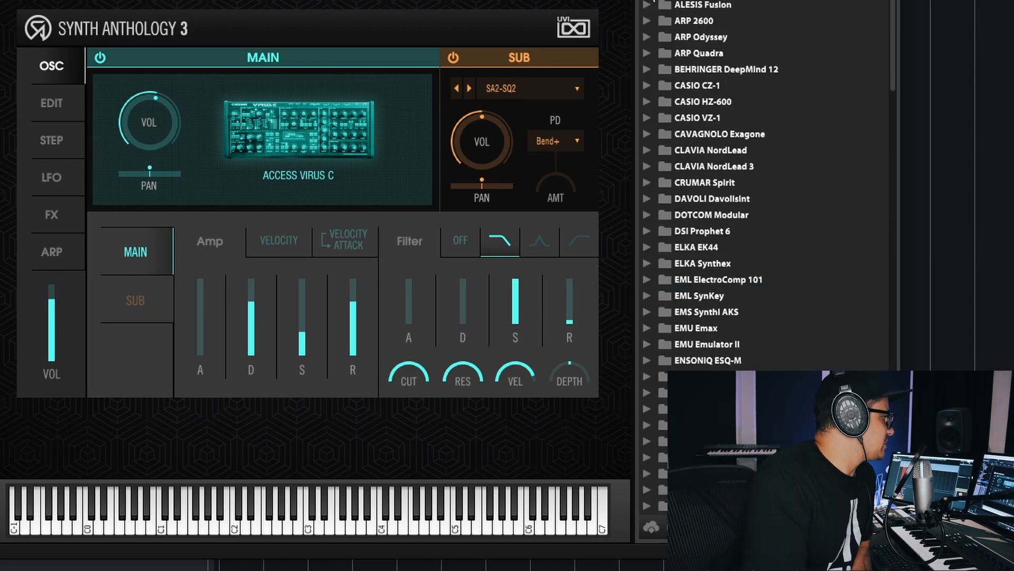
pyautogui.click(649, 0)
pyautogui.click(649, 0)
pyautogui.click(649, 0)
pyautogui.scroll(-2, 872, 148)
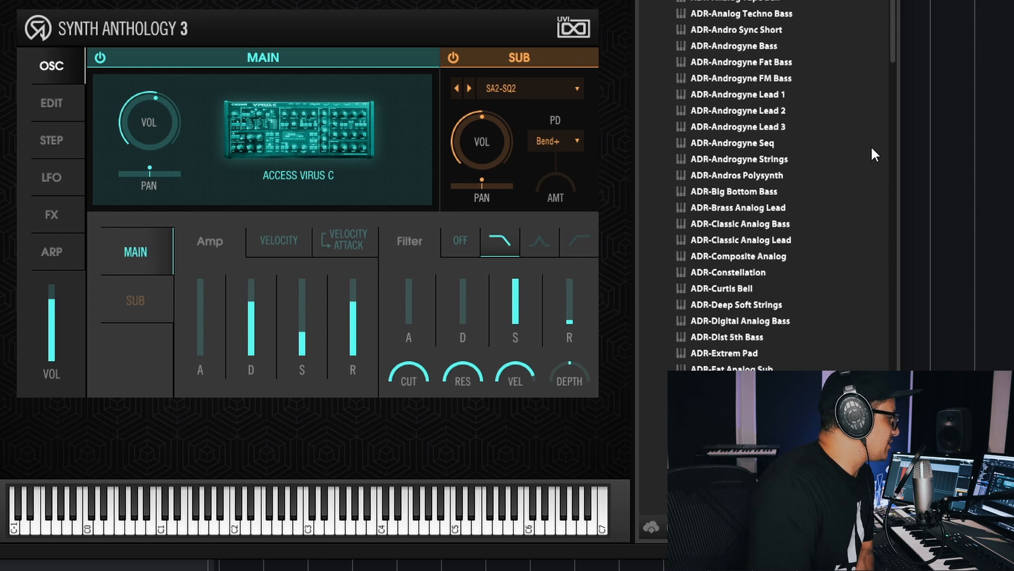
pyautogui.click(734, 99)
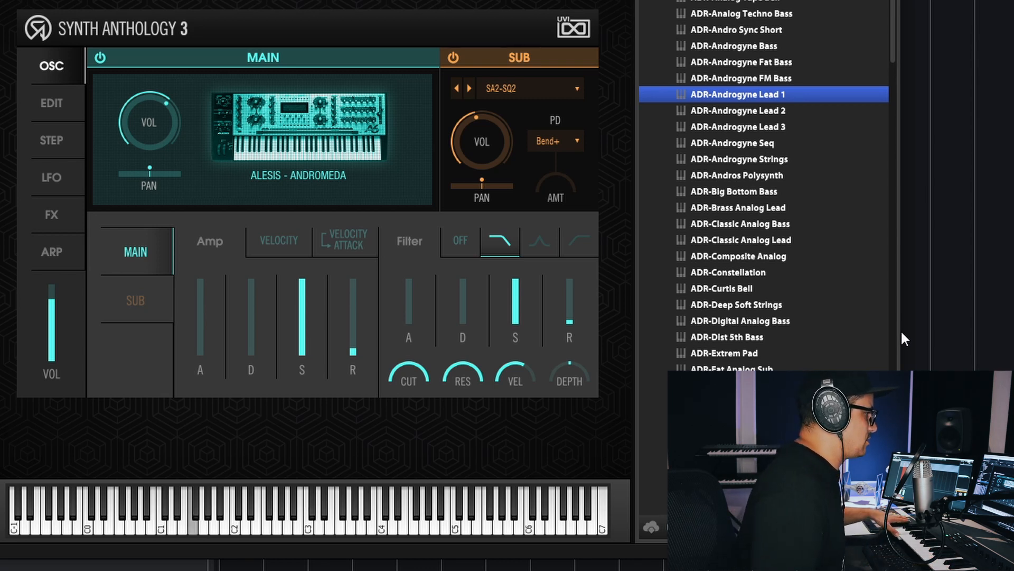
# - Expand the CLAVIA NordLead 3 and CLAVIA NordLead folders further down the machine list
pyautogui.scroll(-15, 703, 253)
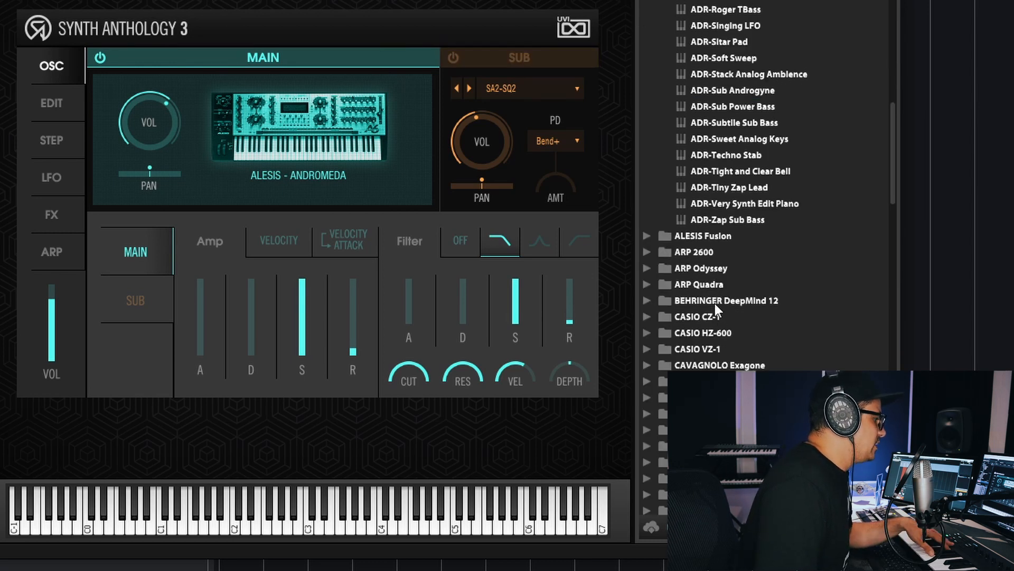
pyautogui.scroll(-1, 716, 305)
pyautogui.click(648, 354)
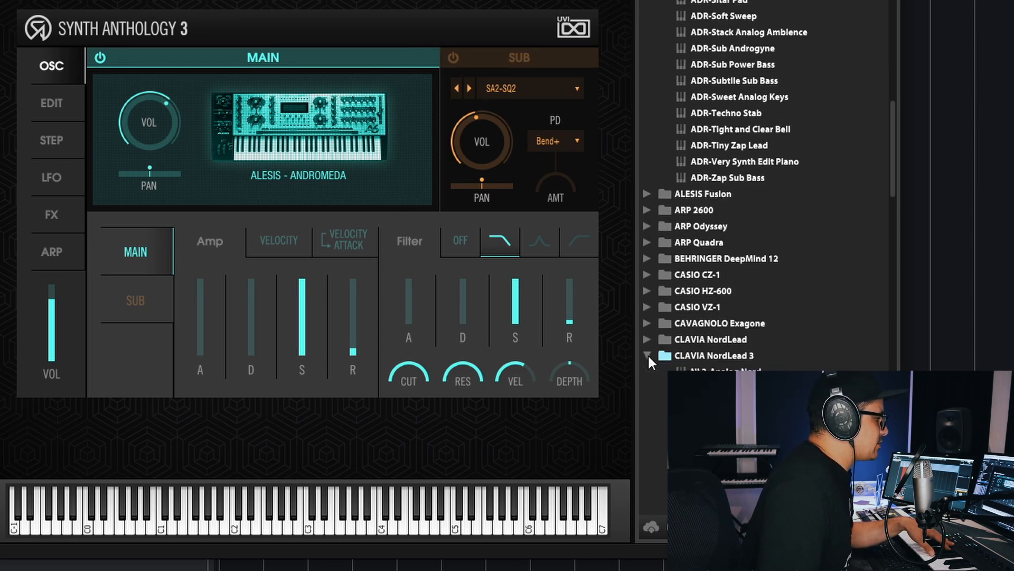
pyautogui.scroll(-3, 708, 264)
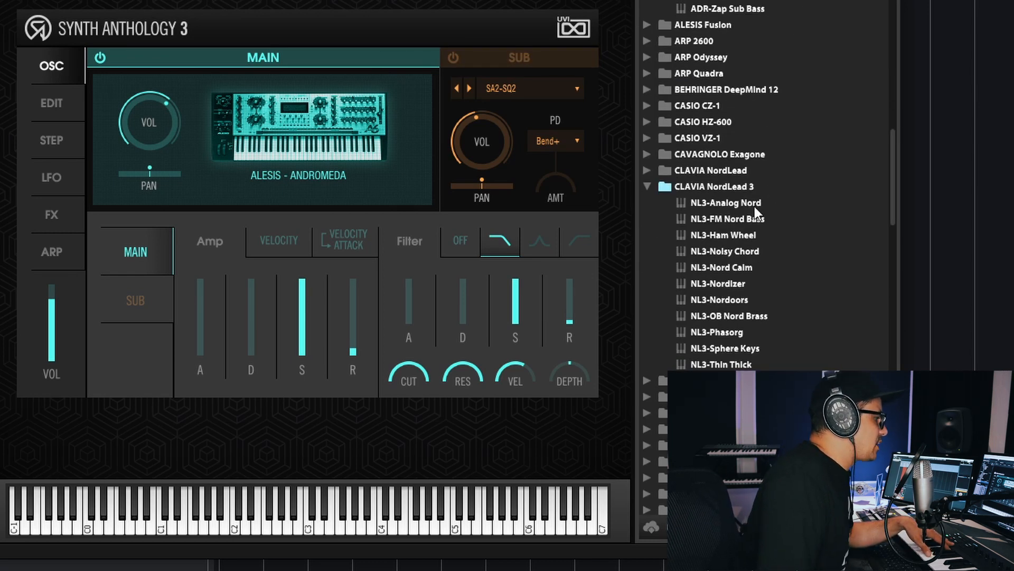
pyautogui.click(640, 170)
# - Audition presets from the CLAVIA NordLead folder and load CNL-Round Fat
pyautogui.scroll(-10, 715, 305)
pyautogui.scroll(-14, 745, 334)
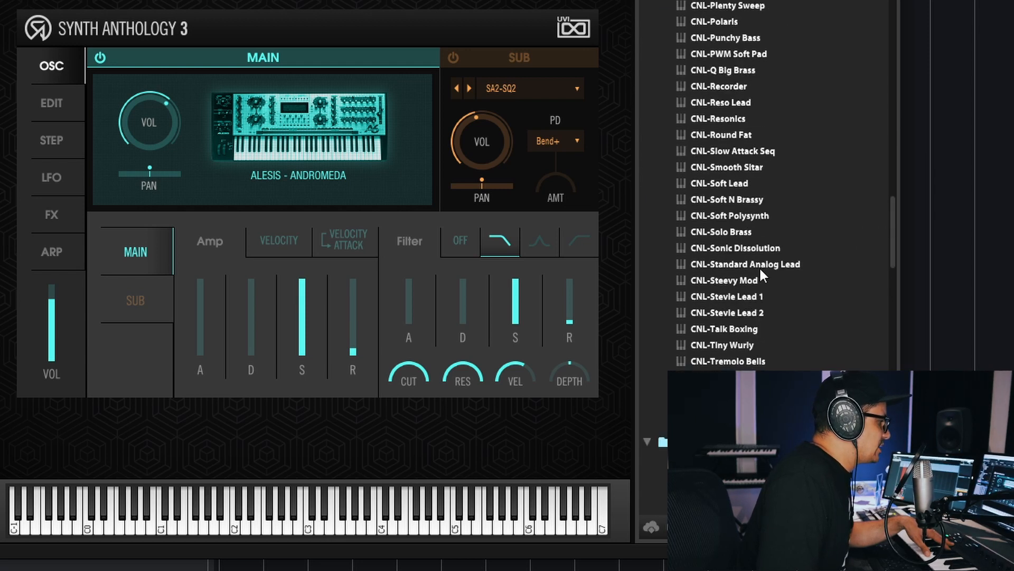
pyautogui.scroll(5, 734, 237)
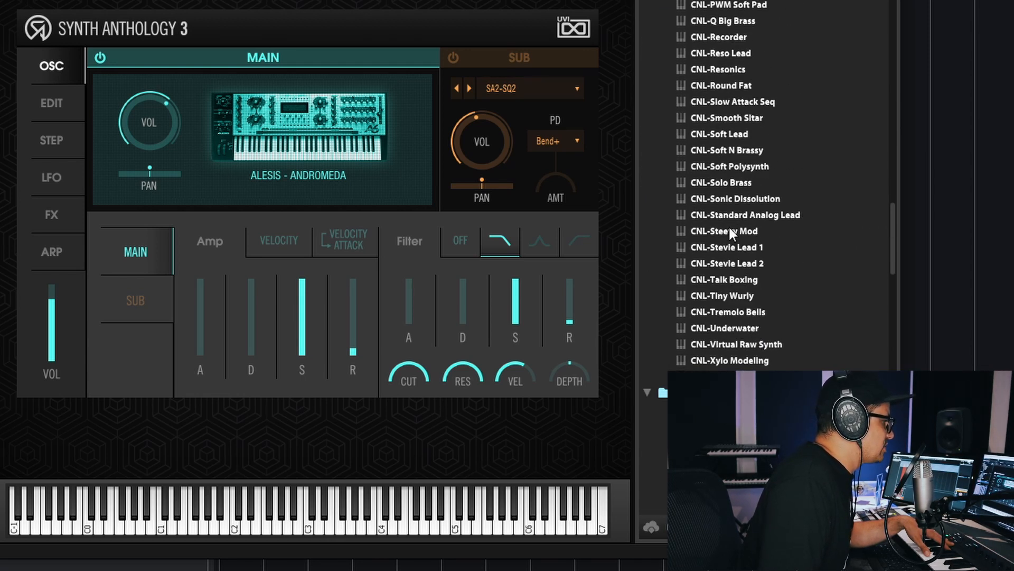
pyautogui.scroll(2, 758, 113)
pyautogui.doubleClick(737, 73)
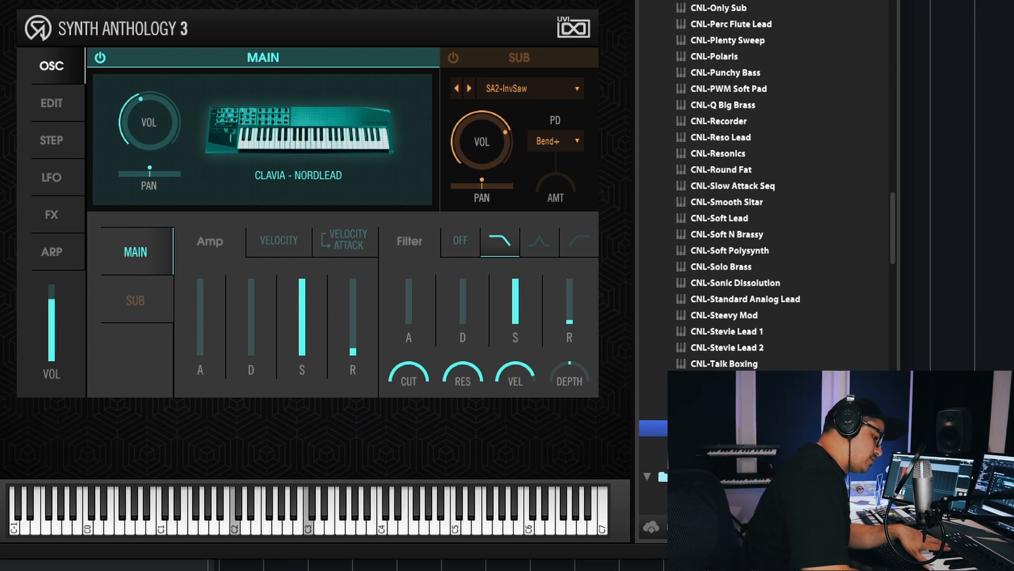
pyautogui.scroll(-3, 793, 346)
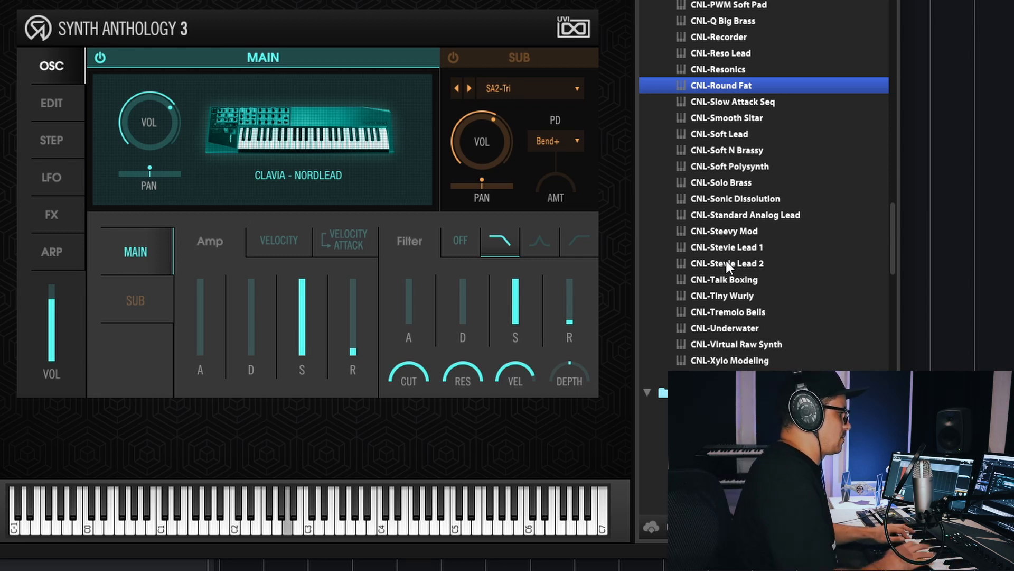
# - Enable the Bit Crusher and SparkVerb effects on the NordLead preset and set Drive to 0.44
pyautogui.click(42, 222)
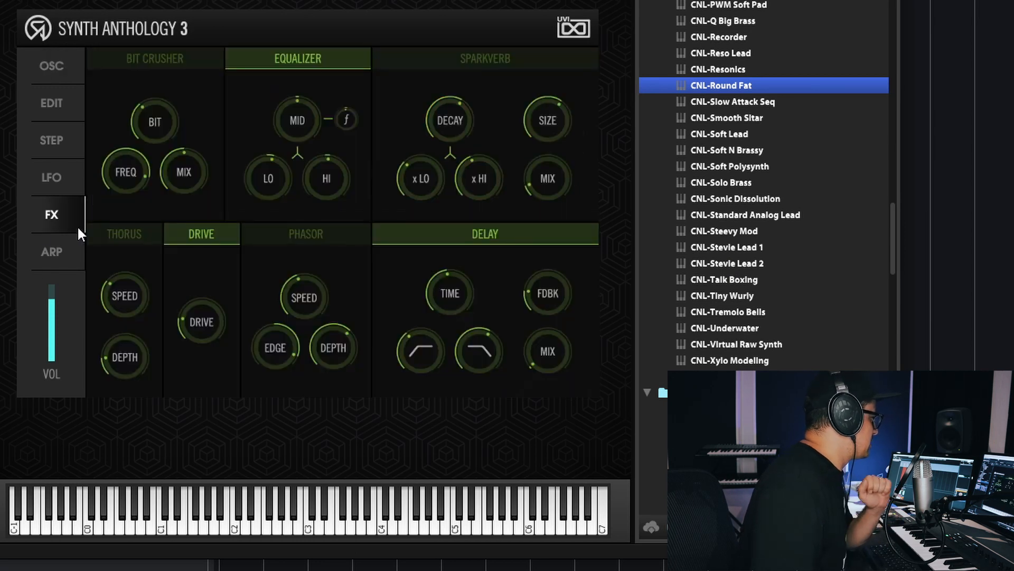
pyautogui.click(164, 64)
pyautogui.moveTo(143, 158); pyautogui.dragTo(141, 221)
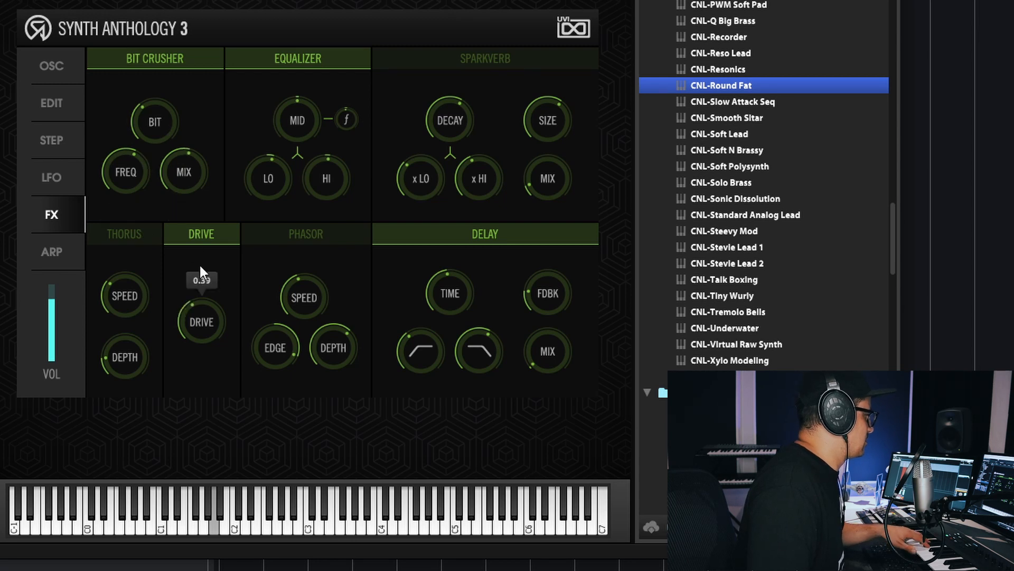
pyautogui.moveTo(199, 322); pyautogui.dragTo(200, 316)
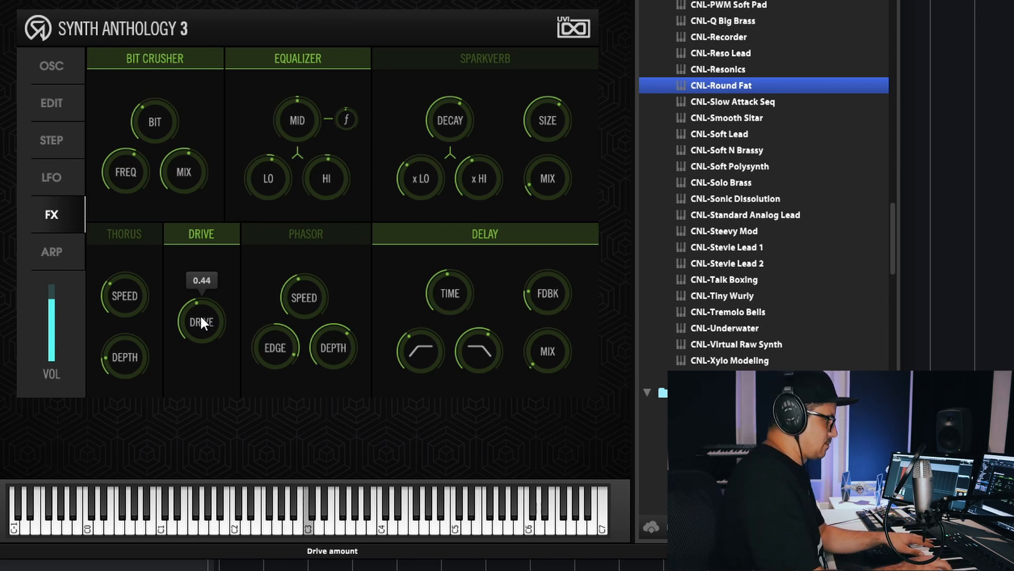
pyautogui.click(447, 62)
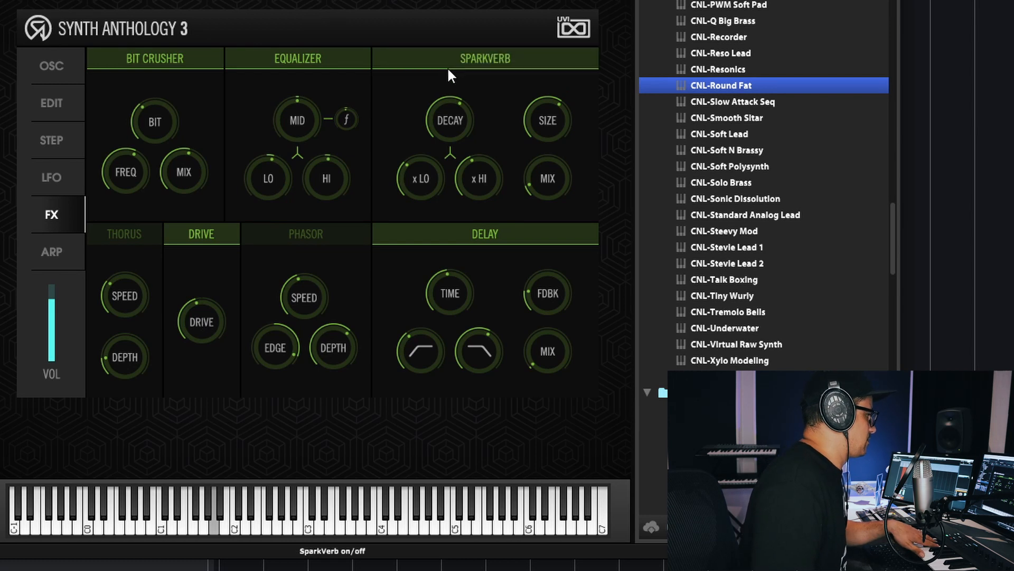
pyautogui.moveTo(565, 190); pyautogui.dragTo(594, 86)
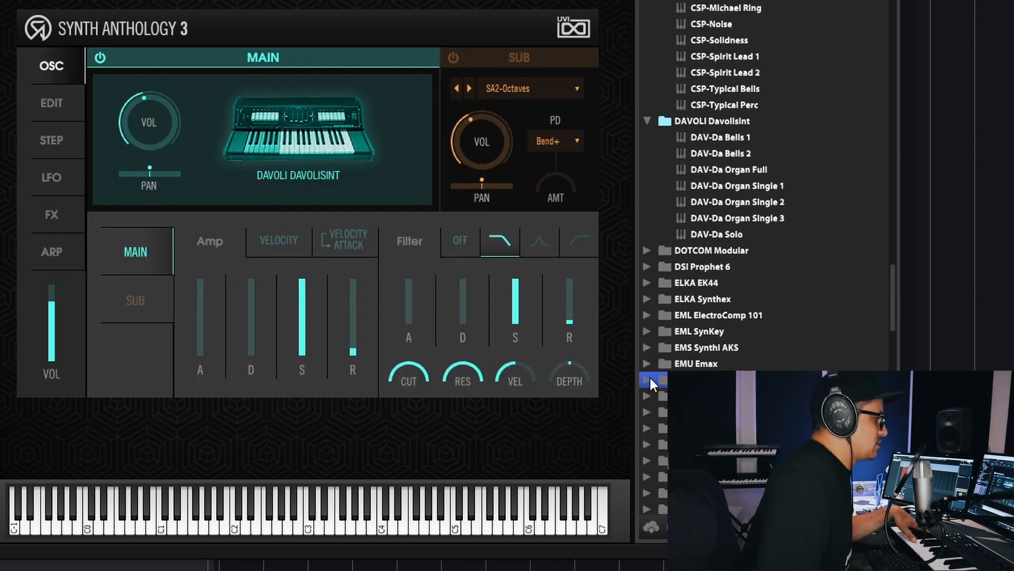
# - Expand the EMU Emulator II folder, audition EE2-Analog and EE2-Bright Piano, and load EE2-Carillons
pyautogui.click(653, 377)
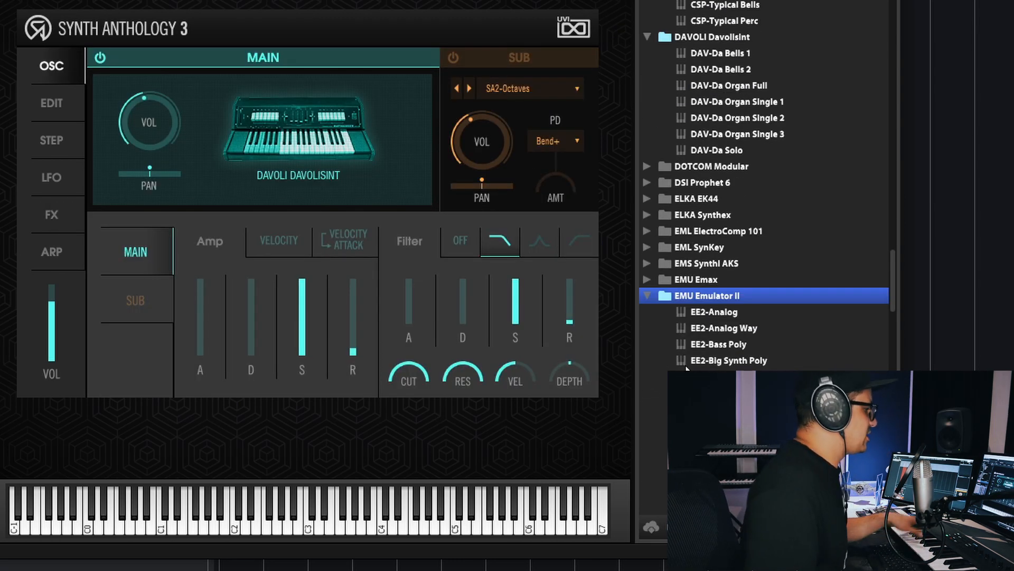
pyautogui.click(720, 312)
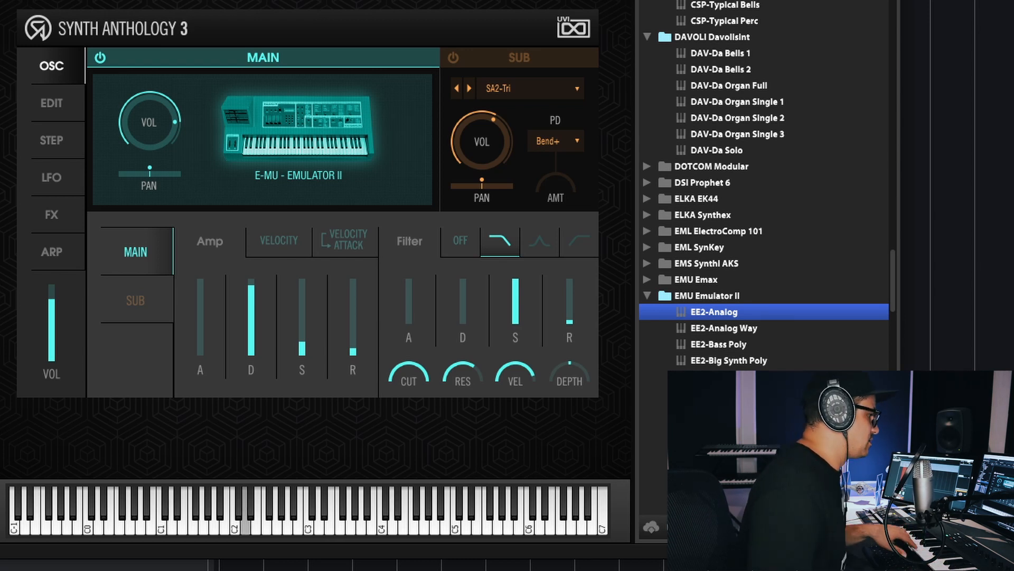
pyautogui.doubleClick(723, 377)
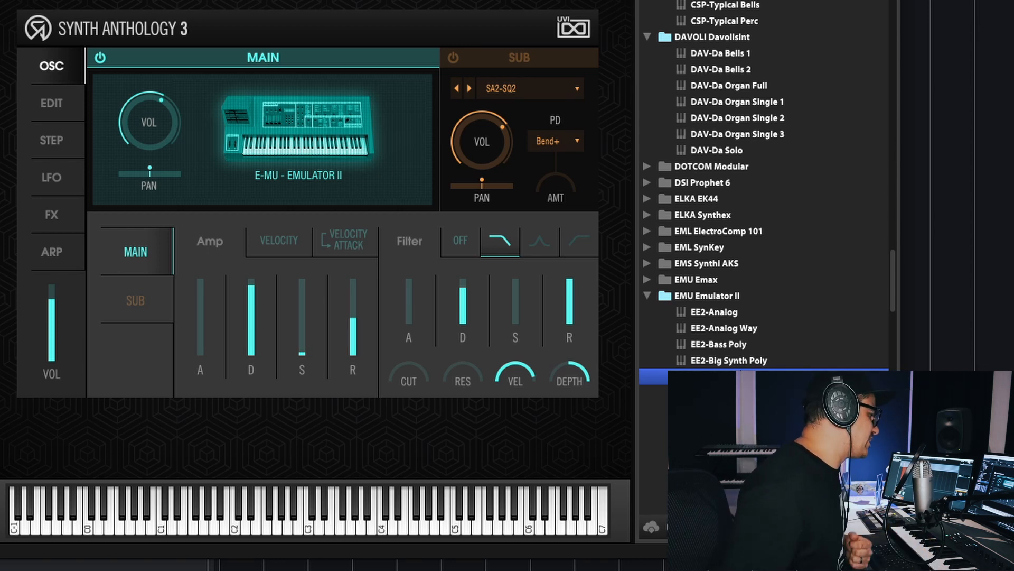
pyautogui.scroll(-4, 763, 243)
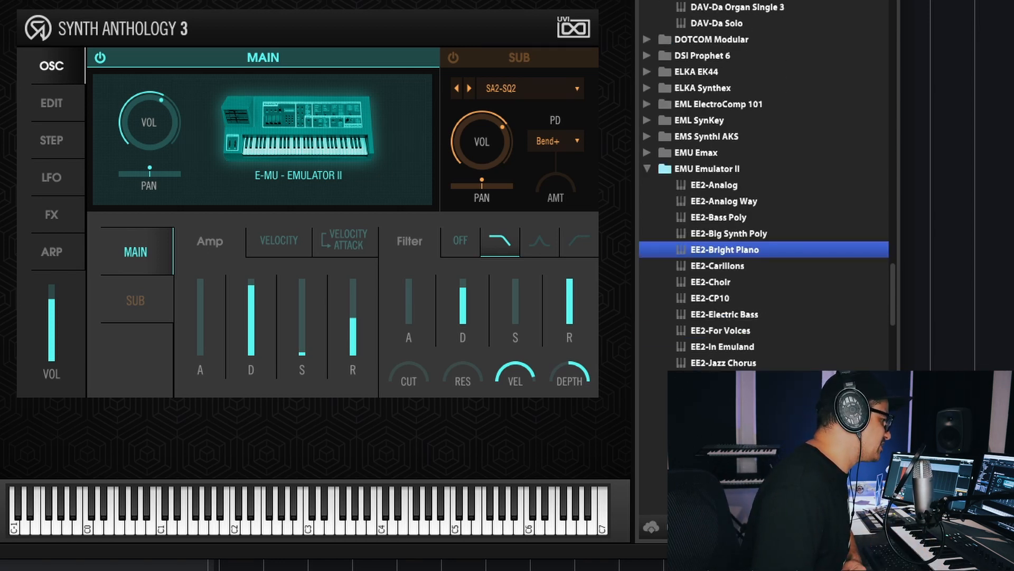
pyautogui.click(720, 266)
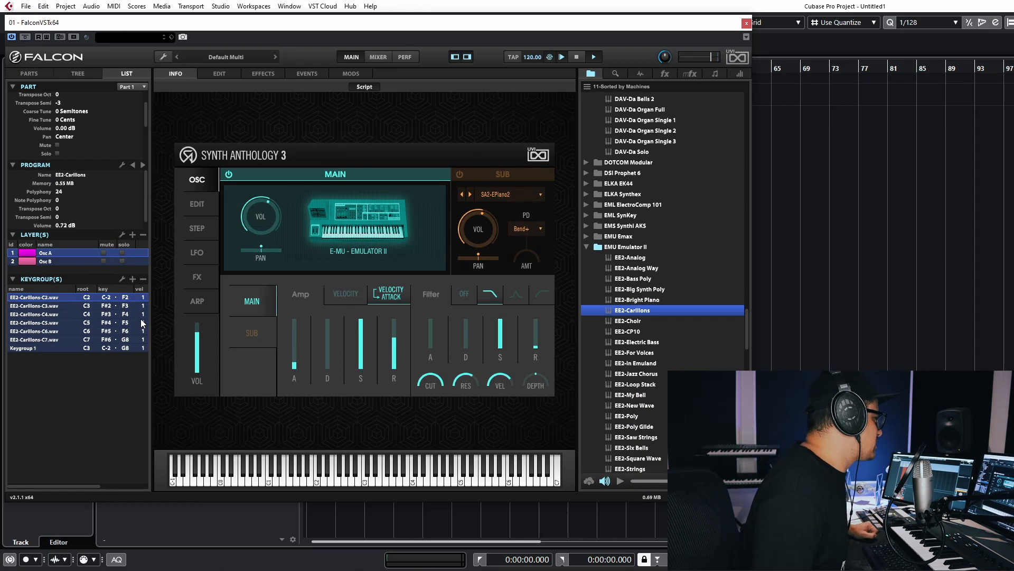
# - Select Osc A in the instrument tree with all its Carillons samples and change its oscillator type to IRCAM Multi Granular
pyautogui.click(219, 73)
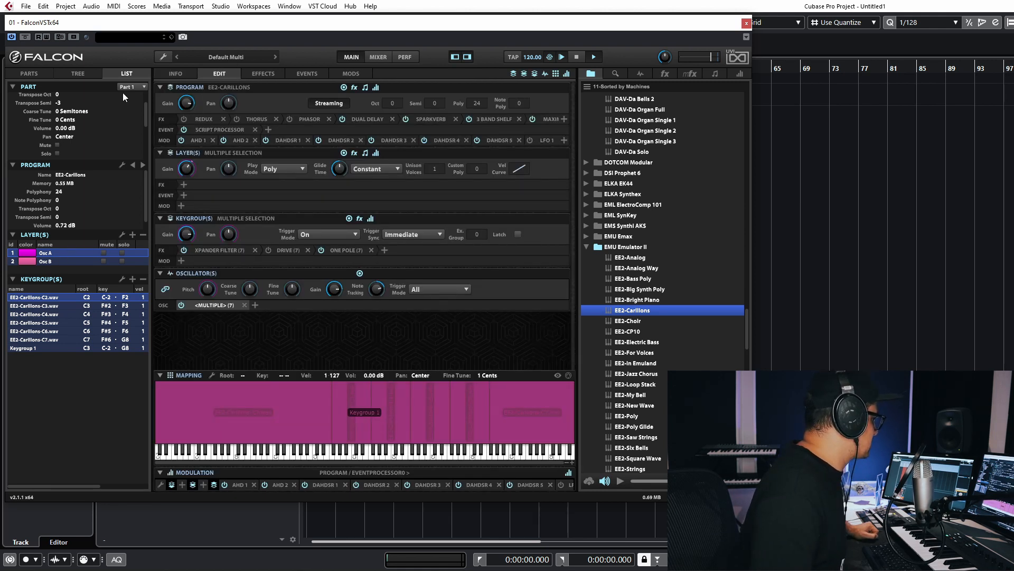
pyautogui.click(78, 74)
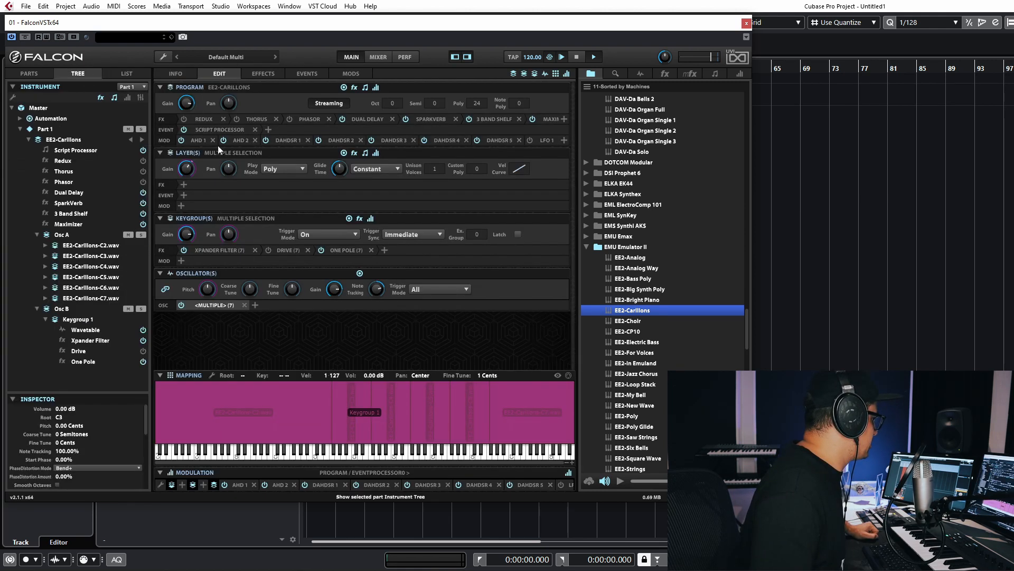
pyautogui.click(61, 235)
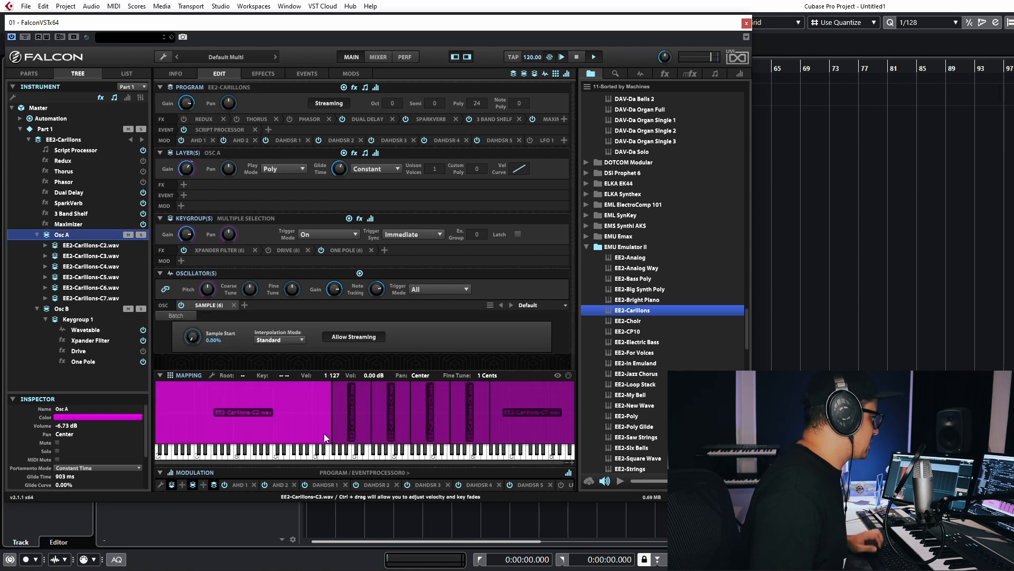
pyautogui.click(561, 421)
pyautogui.moveTo(561, 421); pyautogui.dragTo(312, 407)
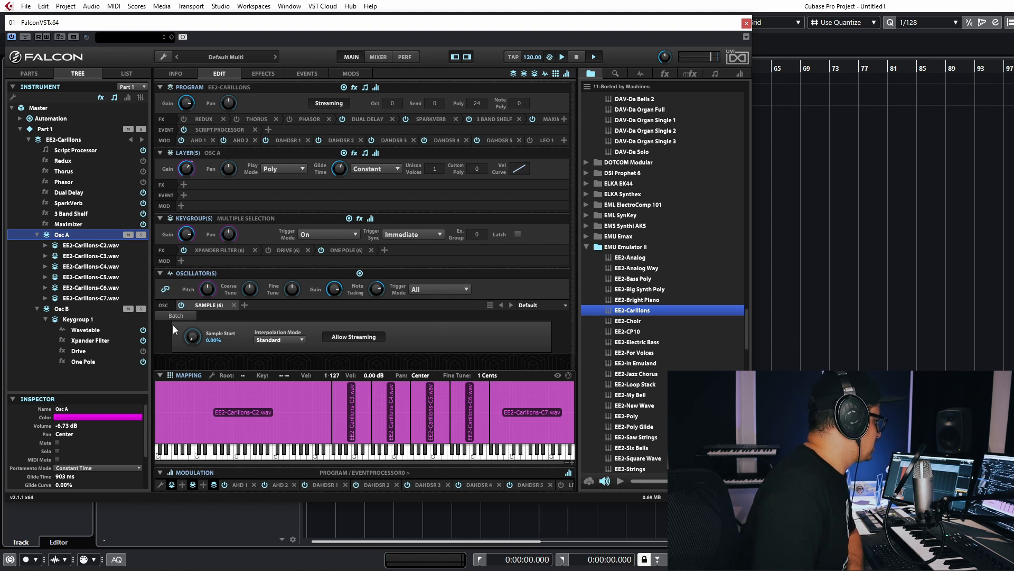
pyautogui.rightClick(208, 305)
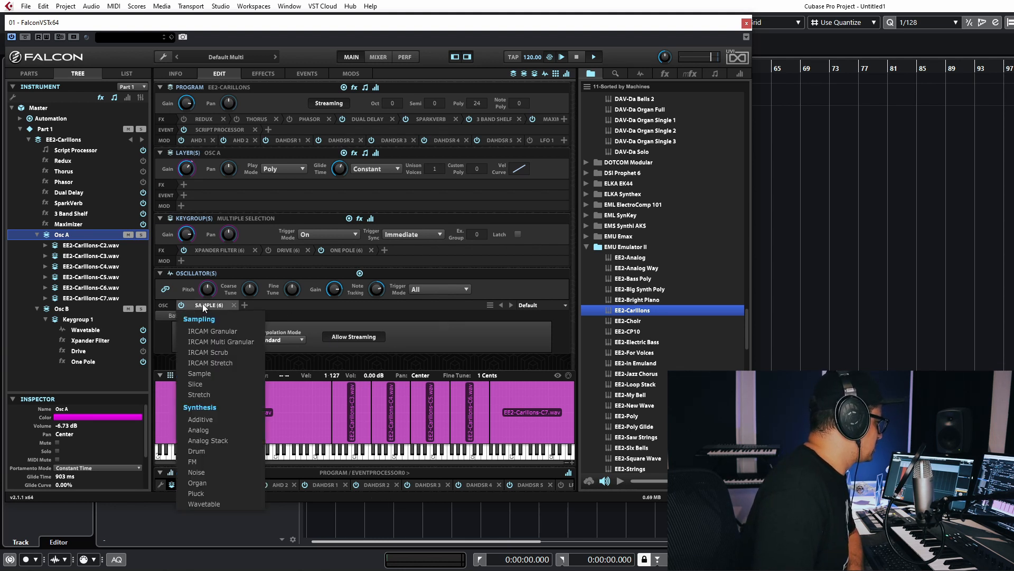
pyautogui.click(219, 342)
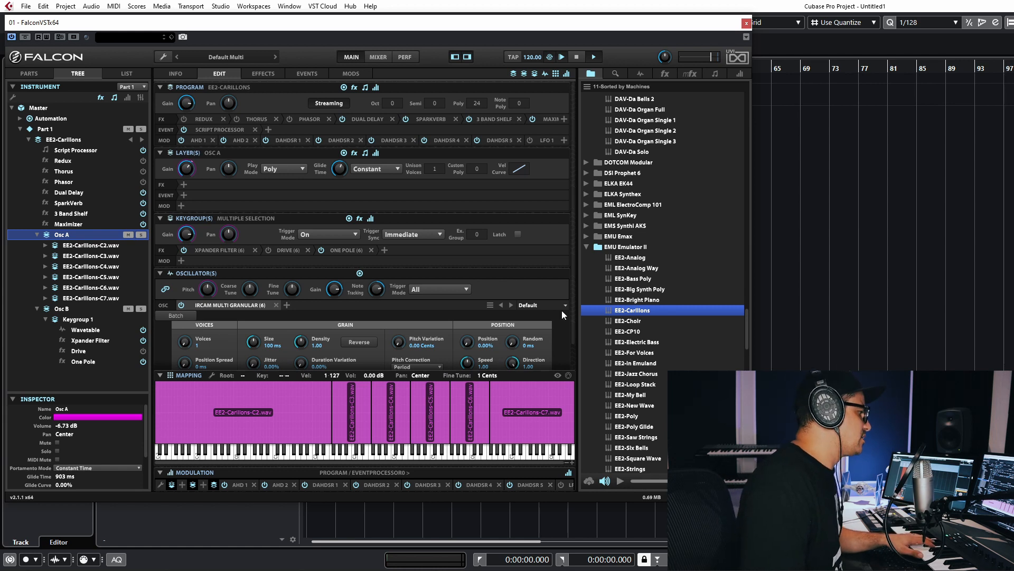
# - Set the granular oscillator to 6 voices, grain size 317 ms, density 6.43, position 3.60%, speed 0.01 and Forward-Backward looping
pyautogui.scroll(-1, 564, 334)
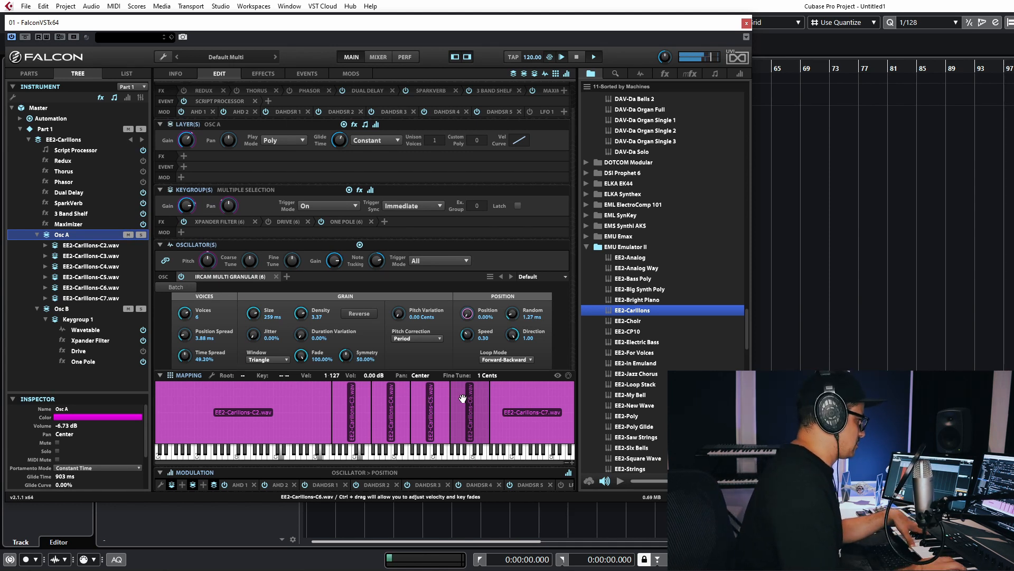
pyautogui.moveTo(191, 337); pyautogui.dragTo(191, 341)
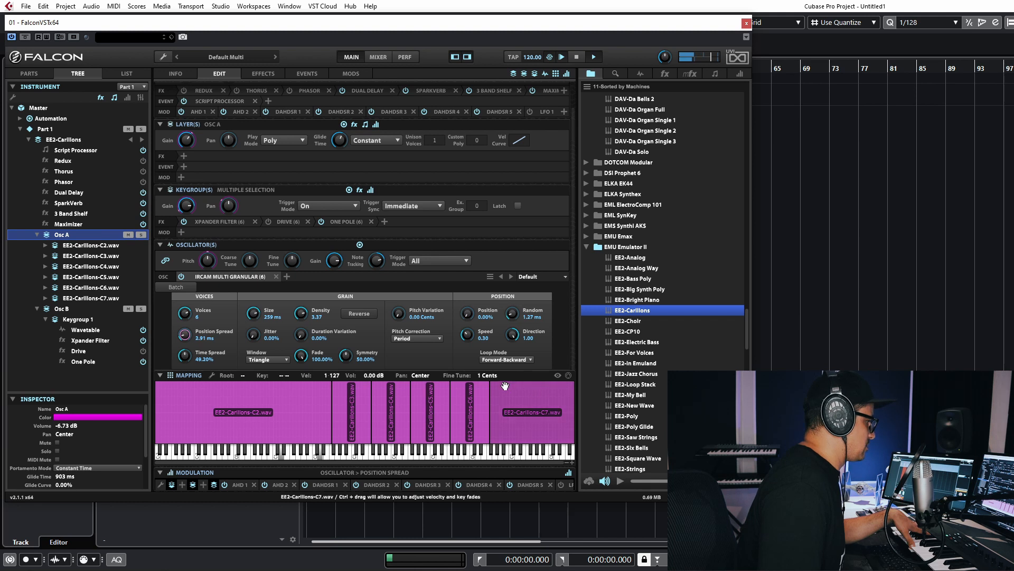
pyautogui.moveTo(467, 334); pyautogui.dragTo(467, 356)
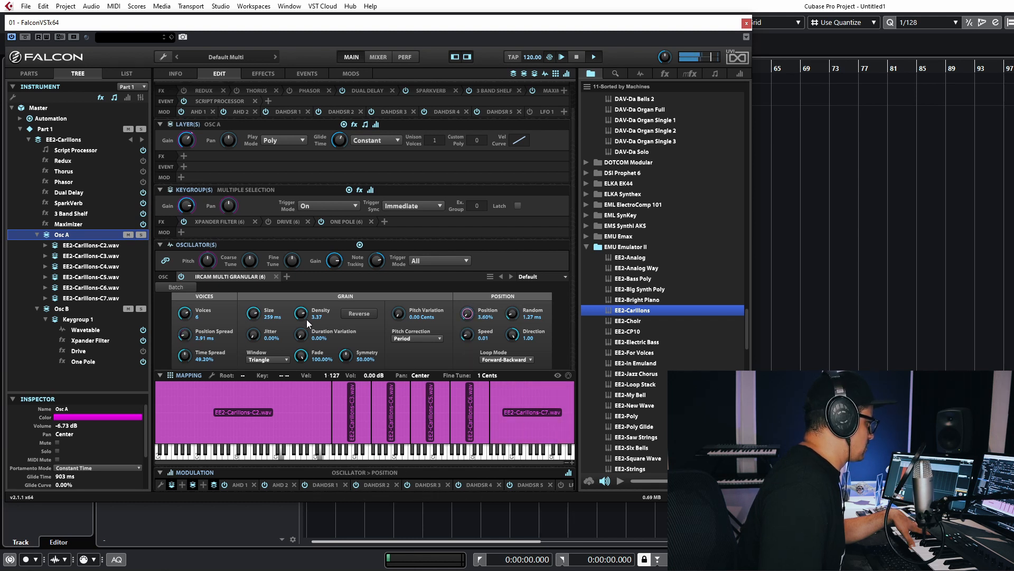
pyautogui.moveTo(254, 318); pyautogui.dragTo(253, 316)
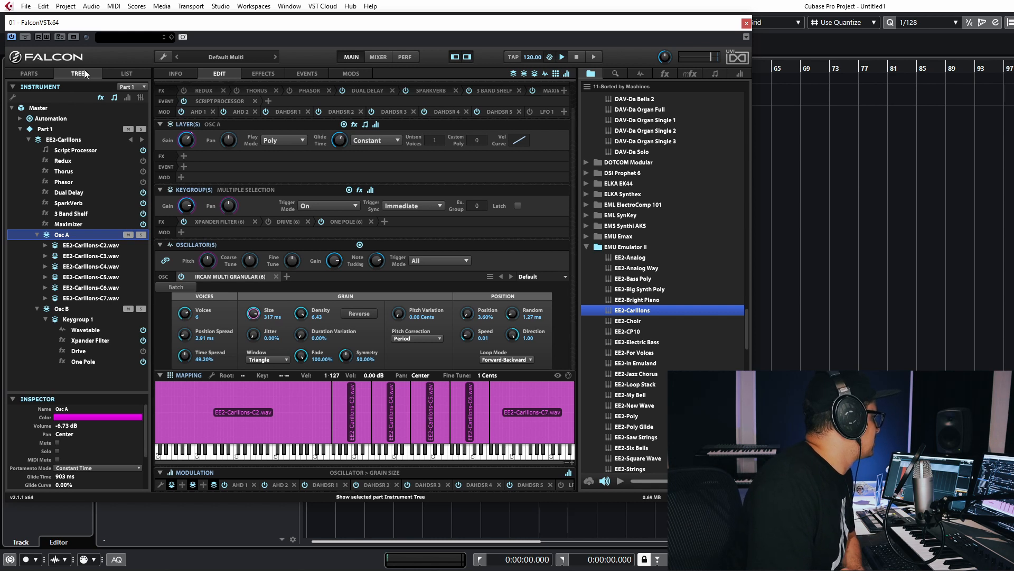
# - Return to the parts list and the preset's main interface, and collapse the EMU Emulator II folder
pyautogui.click(31, 76)
pyautogui.click(192, 75)
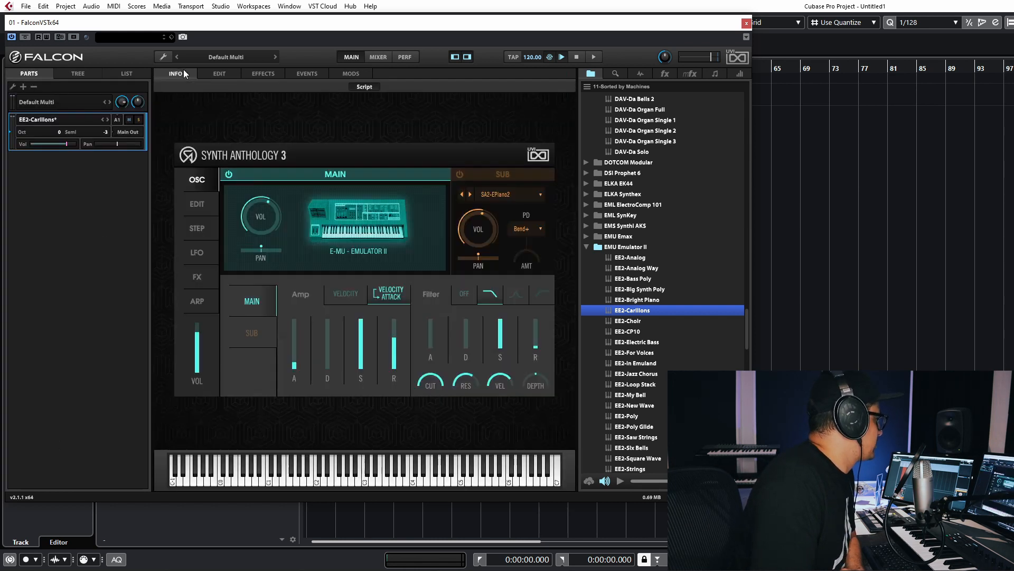
pyautogui.click(588, 244)
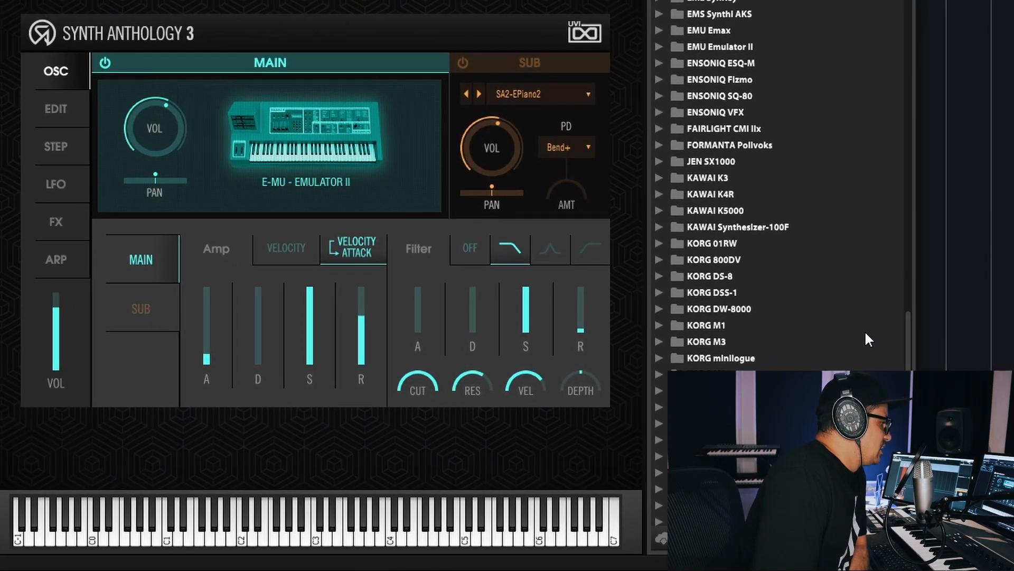
# - Expand the KORG Polysix folder and audition KP6-Brassix Basic and KP6-Poly6Keys
pyautogui.scroll(-3, 865, 329)
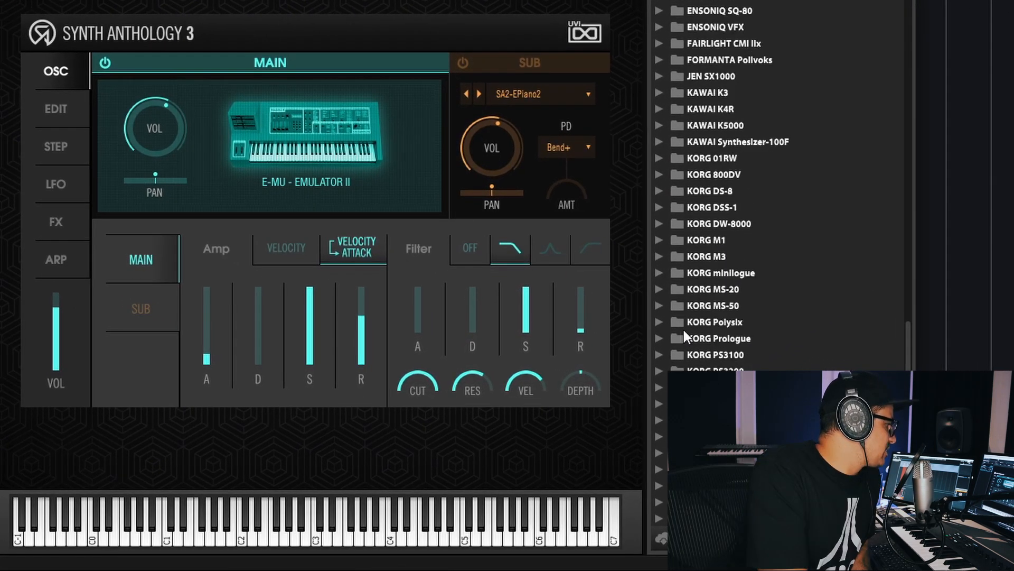
pyautogui.click(658, 320)
pyautogui.scroll(-2, 701, 314)
pyautogui.click(760, 328)
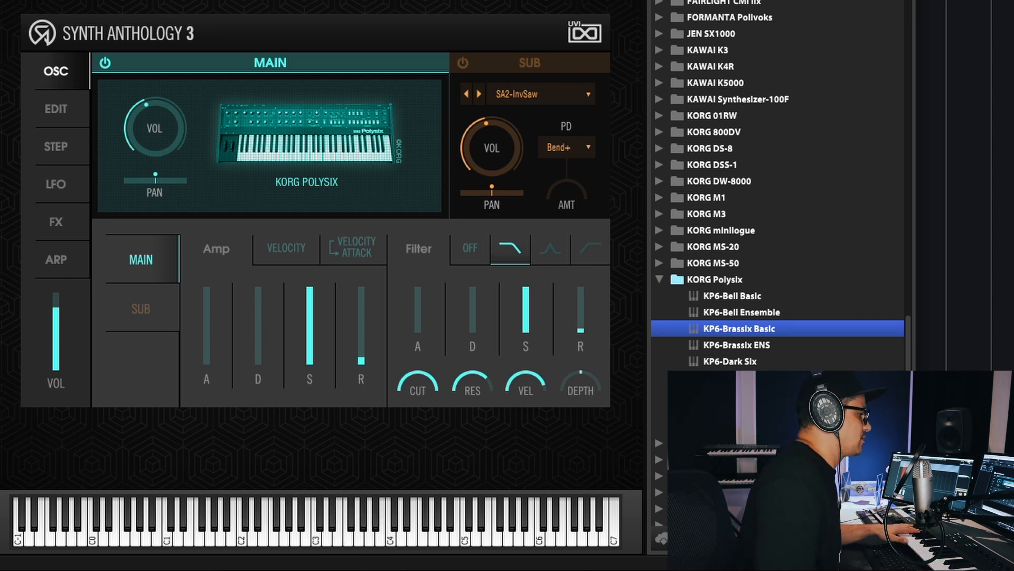
pyautogui.doubleClick(734, 427)
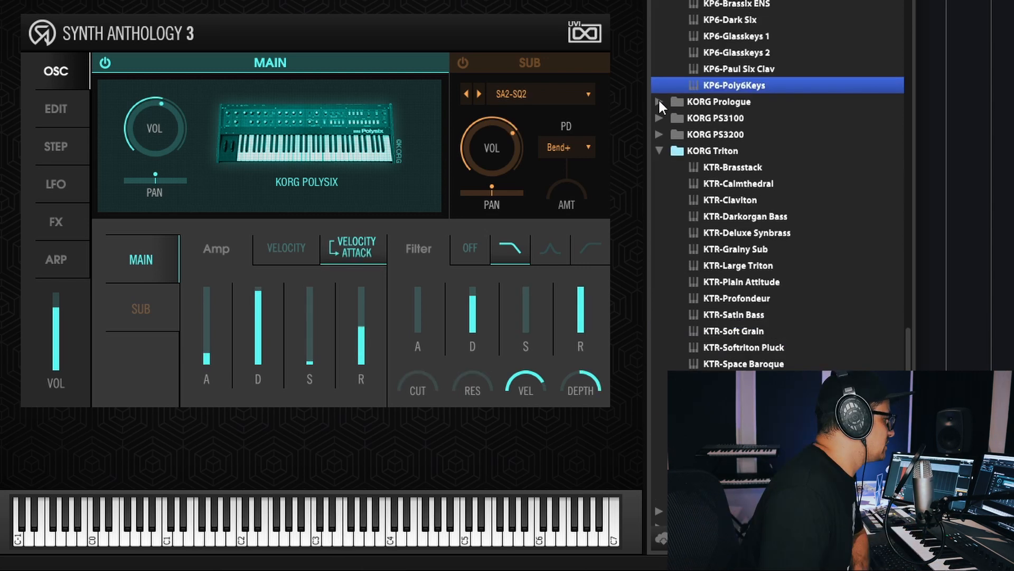
# - Expand the KORG Prologue folder, audition KPR-Cougarlogue and KPR-Friday Night, and load KPR-Pro Analog
pyautogui.click(659, 102)
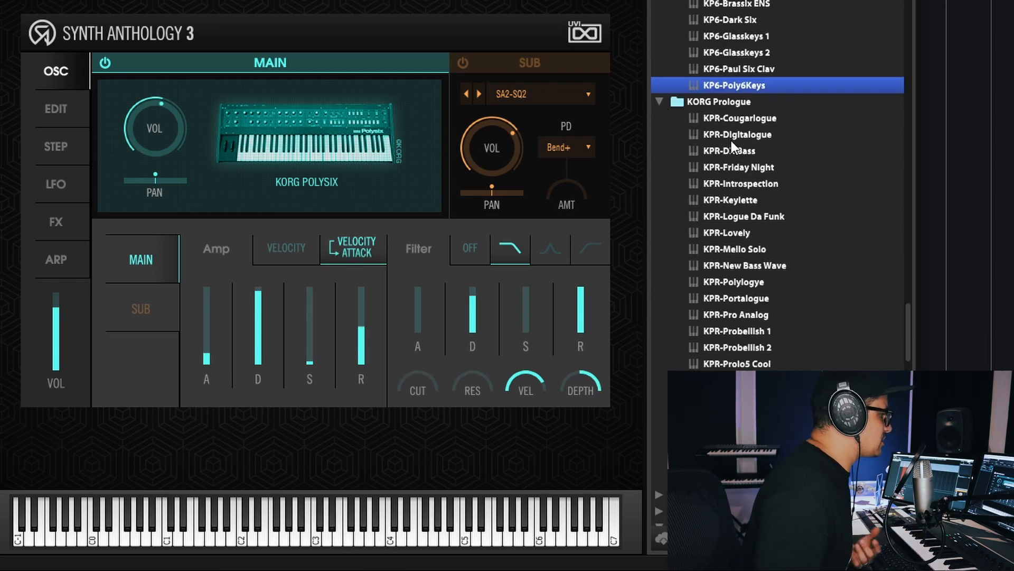
pyautogui.doubleClick(739, 119)
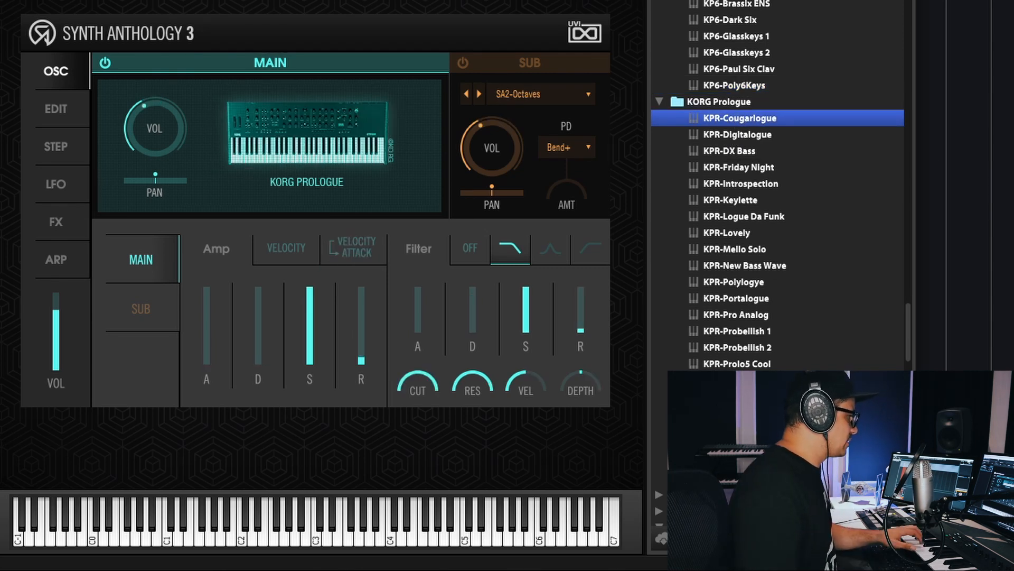
pyautogui.doubleClick(758, 167)
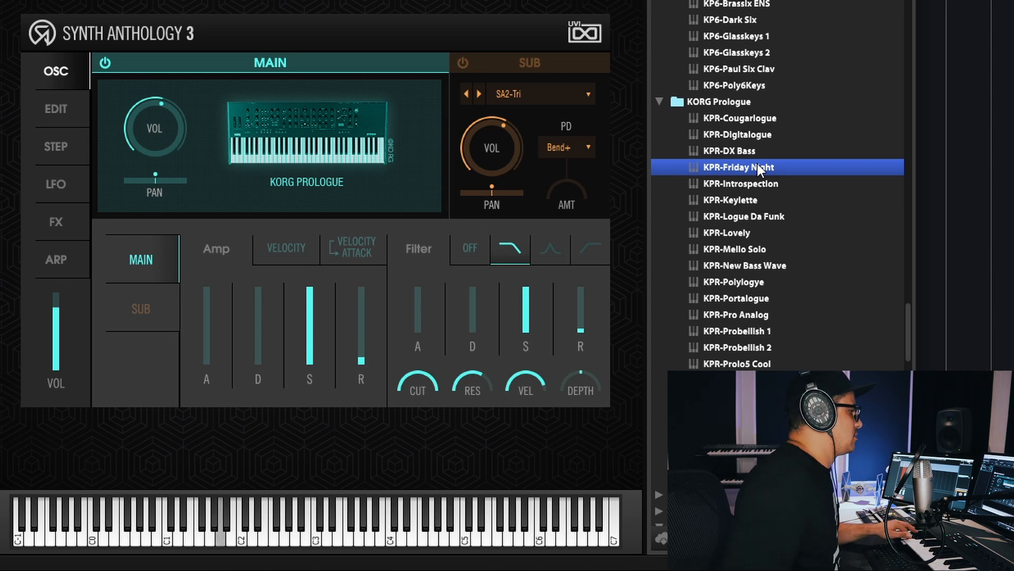
pyautogui.click(756, 316)
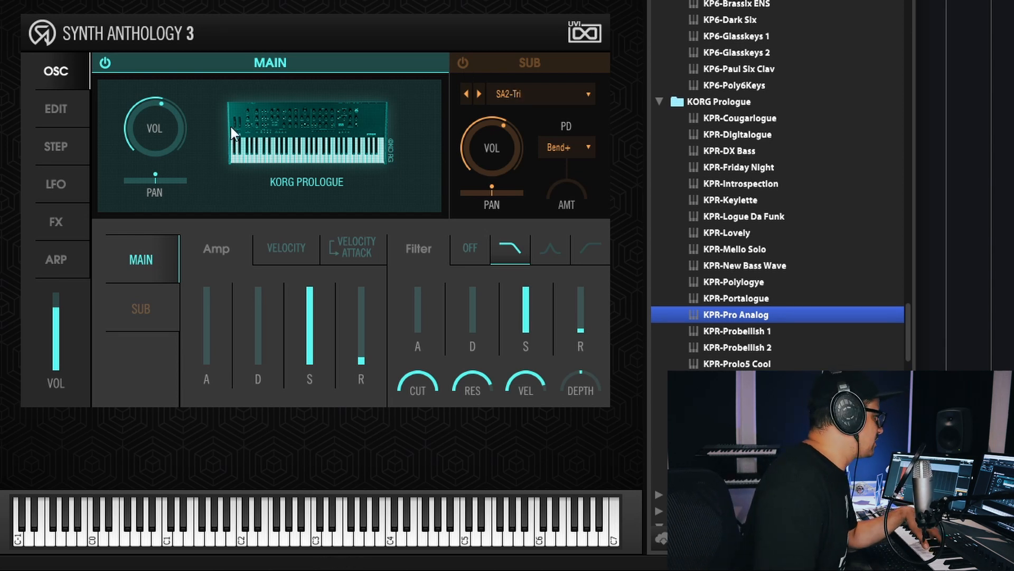
# - Enable the Sub oscillator and choose the analog KG-MS Twenty waveform KMS-Saw for it
pyautogui.click(459, 65)
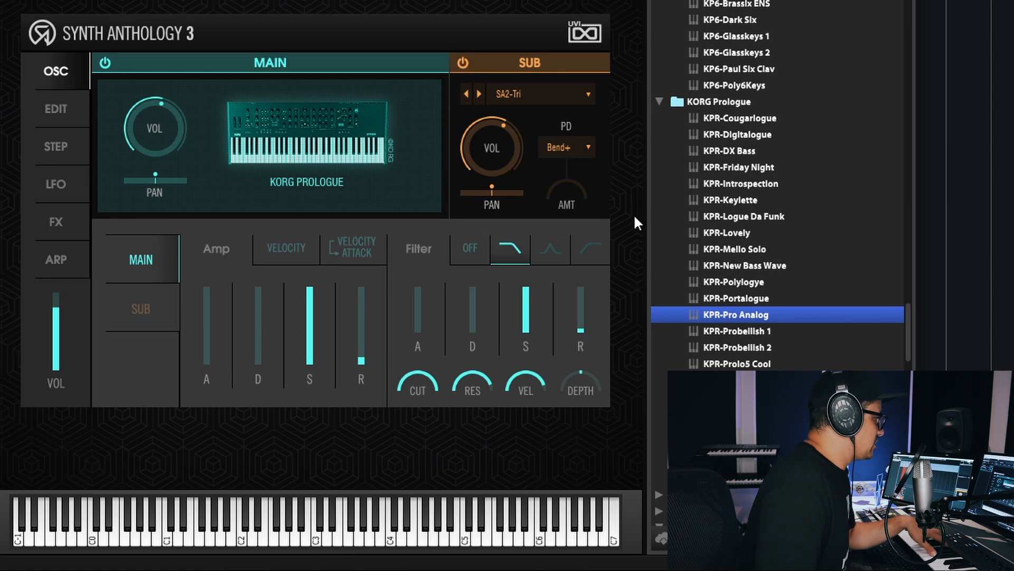
pyautogui.click(570, 95)
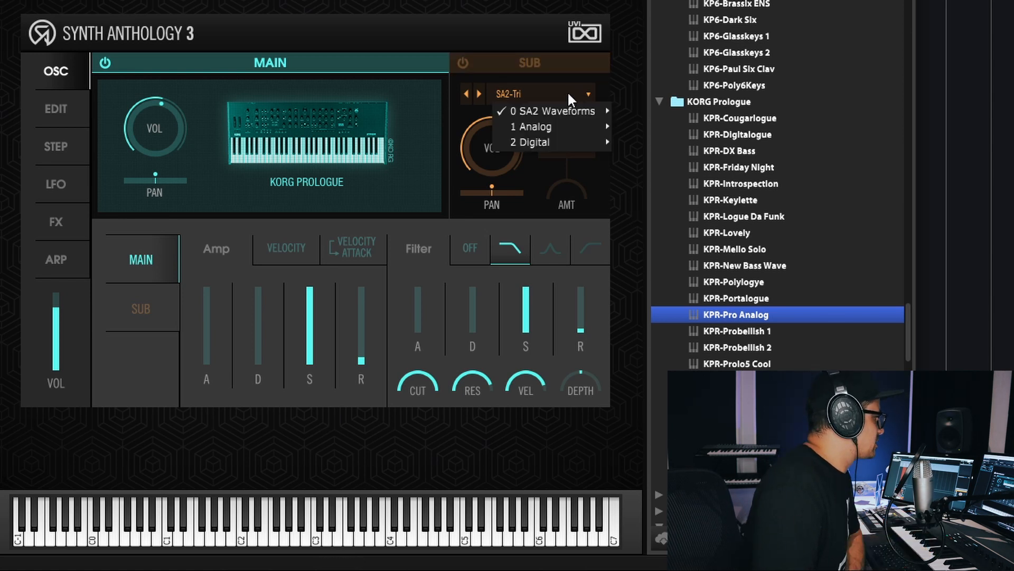
pyautogui.click(462, 62)
pyautogui.click(511, 95)
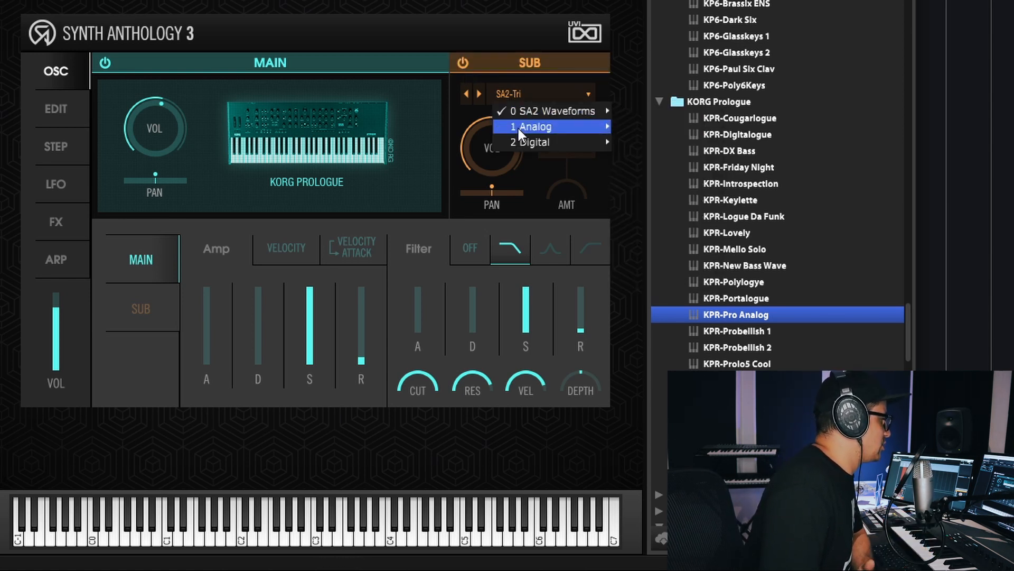
pyautogui.moveTo(518, 126)
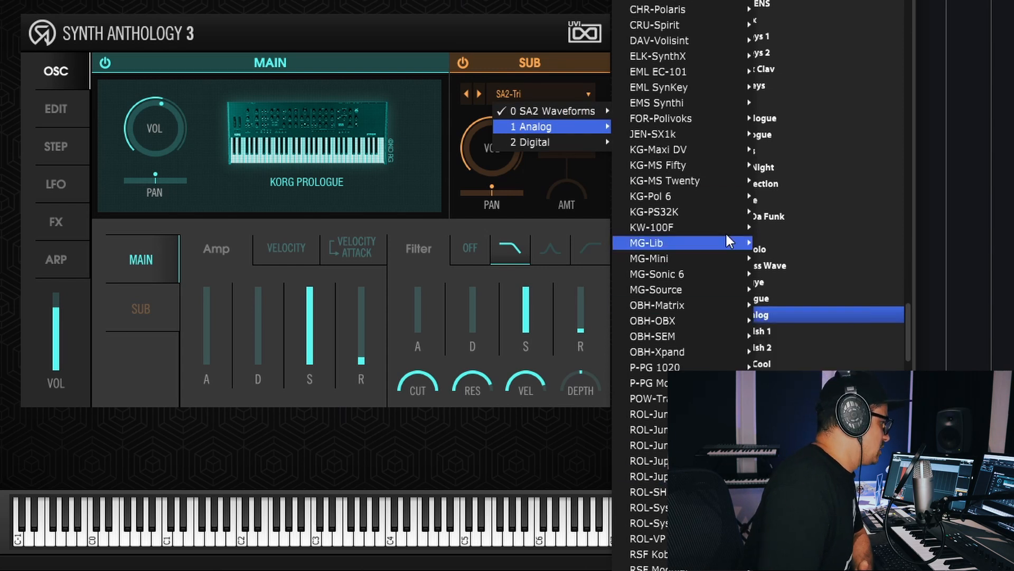
pyautogui.moveTo(685, 185)
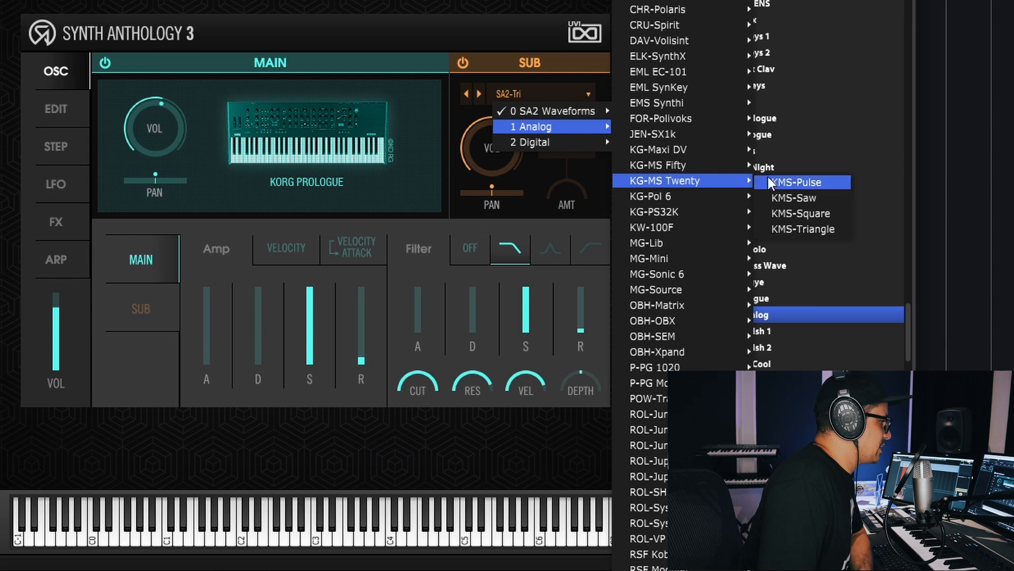
pyautogui.click(792, 197)
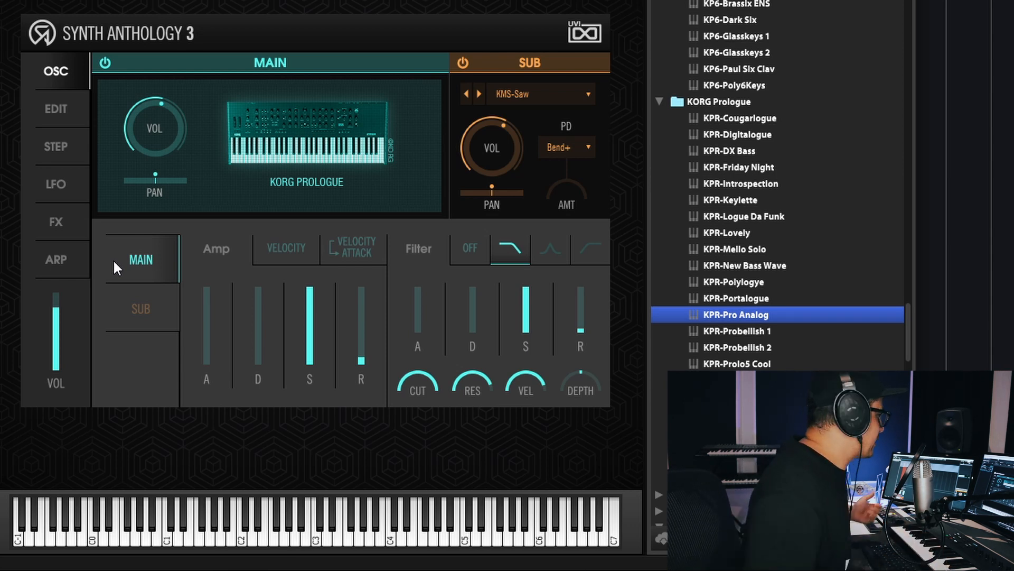
# - Set the Sub layer's stereo voices to 4 and lower its detune
pyautogui.click(59, 111)
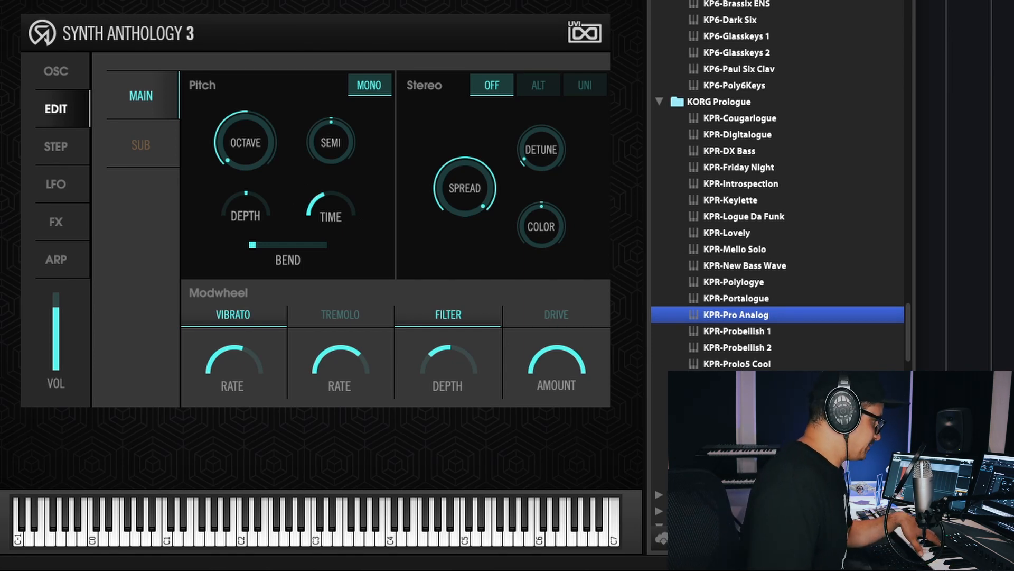
pyautogui.click(141, 144)
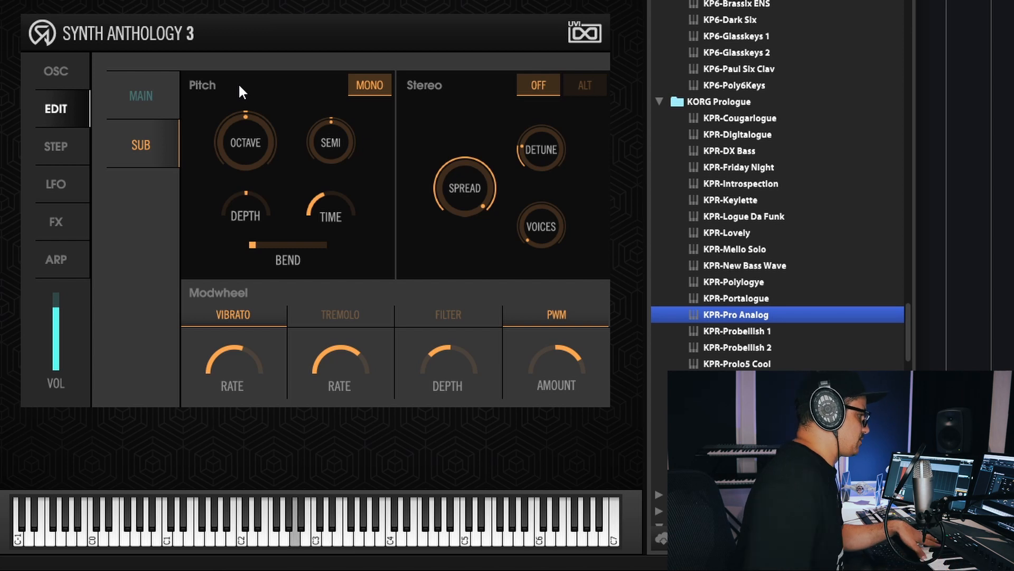
pyautogui.scroll(1, 537, 241)
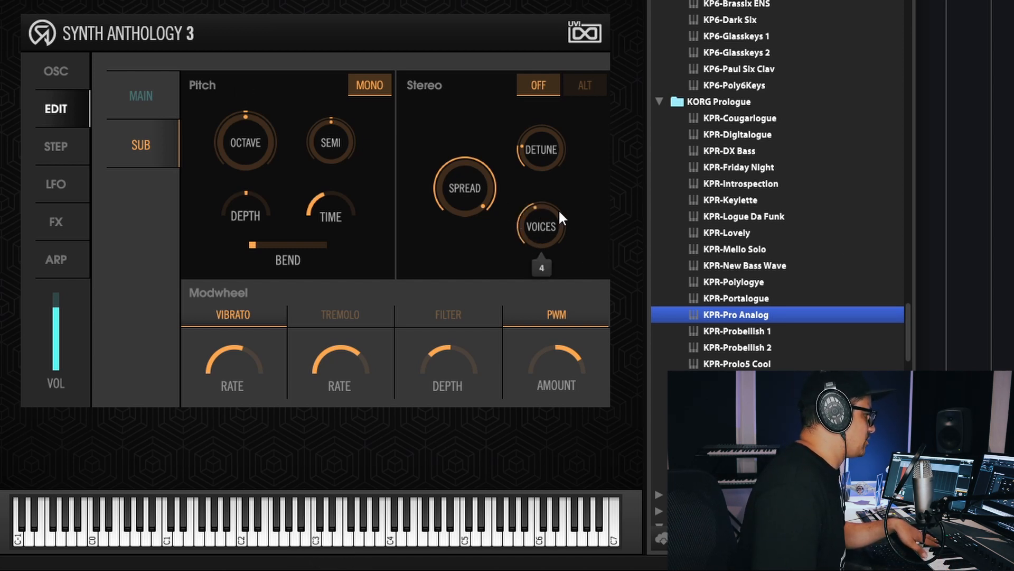
pyautogui.scroll(-2, 554, 149)
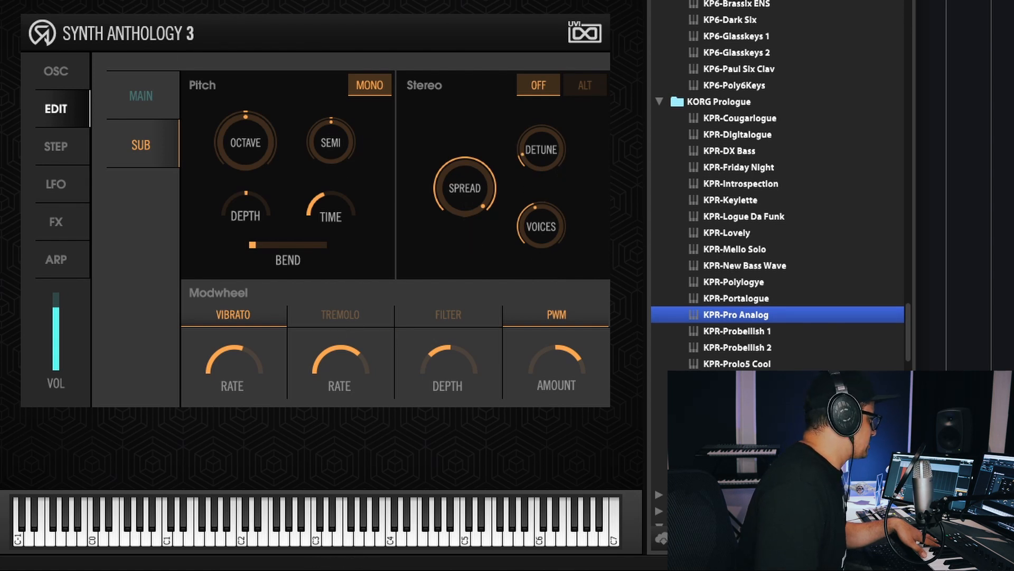
# - Set the LFO to a slower triangle wave and enable Sub filter, pitch and pan modulation, with filter and pitch depths at centre
pyautogui.click(57, 184)
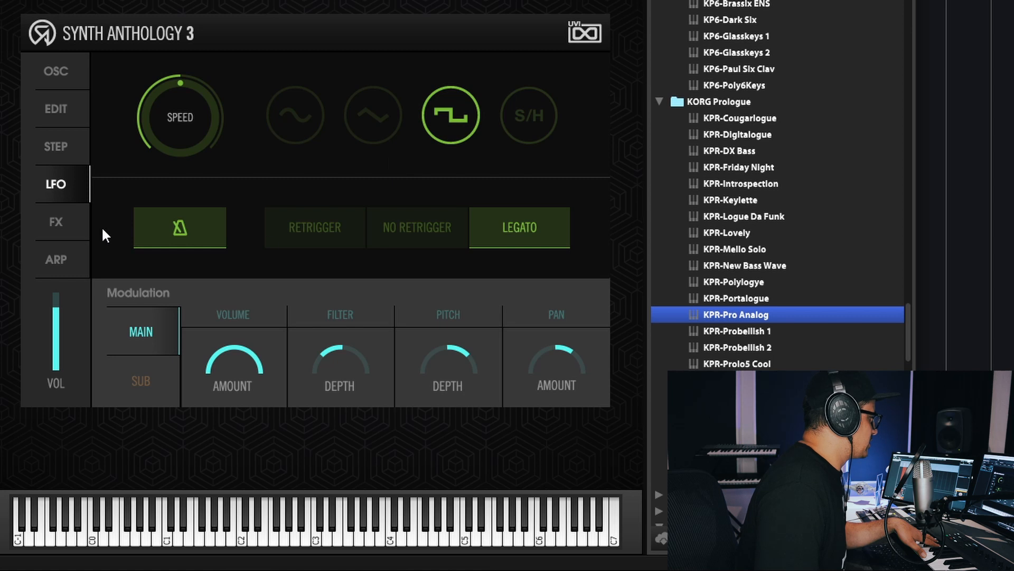
pyautogui.click(148, 391)
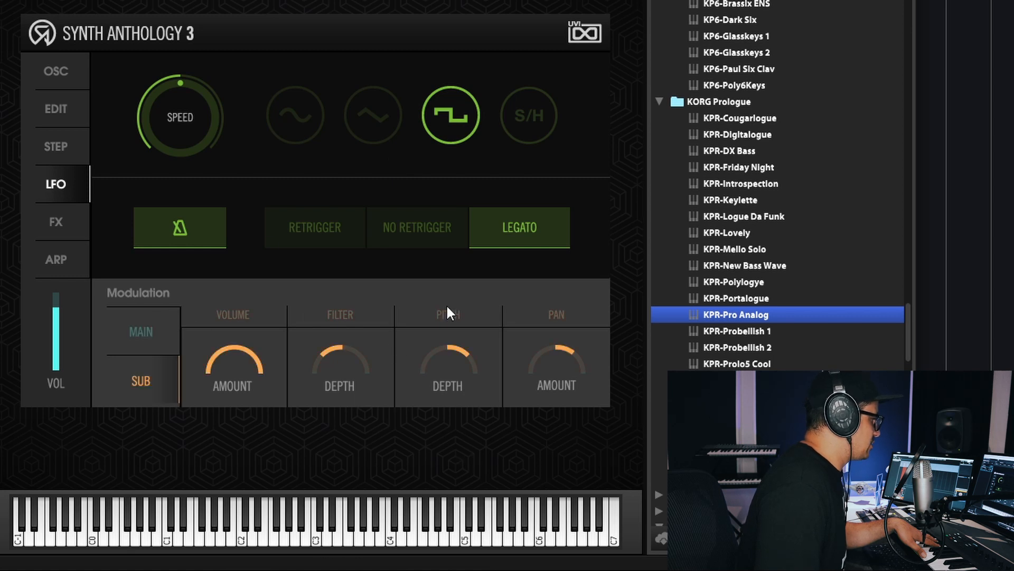
pyautogui.moveTo(444, 314); pyautogui.dragTo(440, 402)
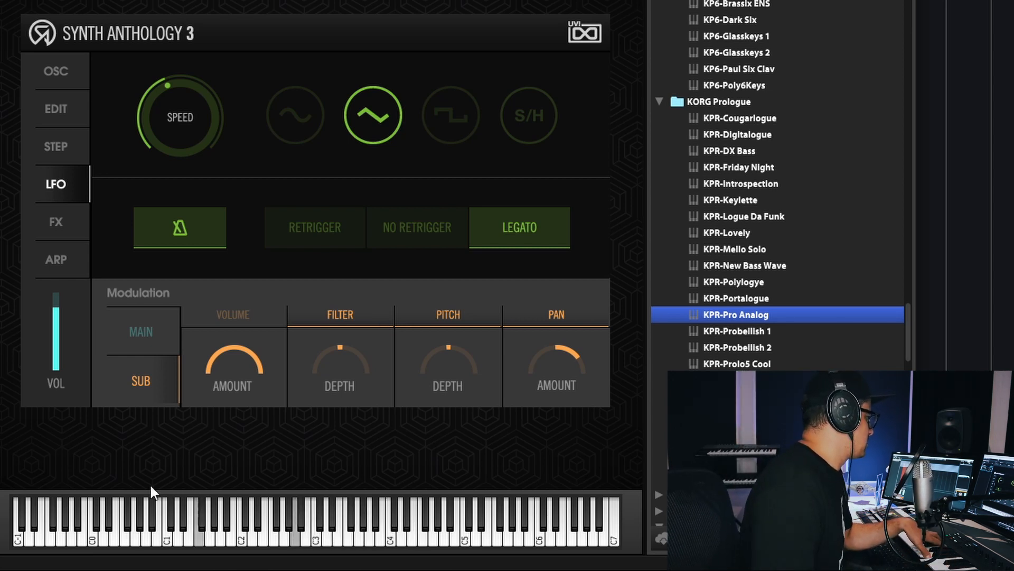
# - Enable the SparkVerb effect, and reload the original KPR-Pro Analog preset
pyautogui.click(52, 218)
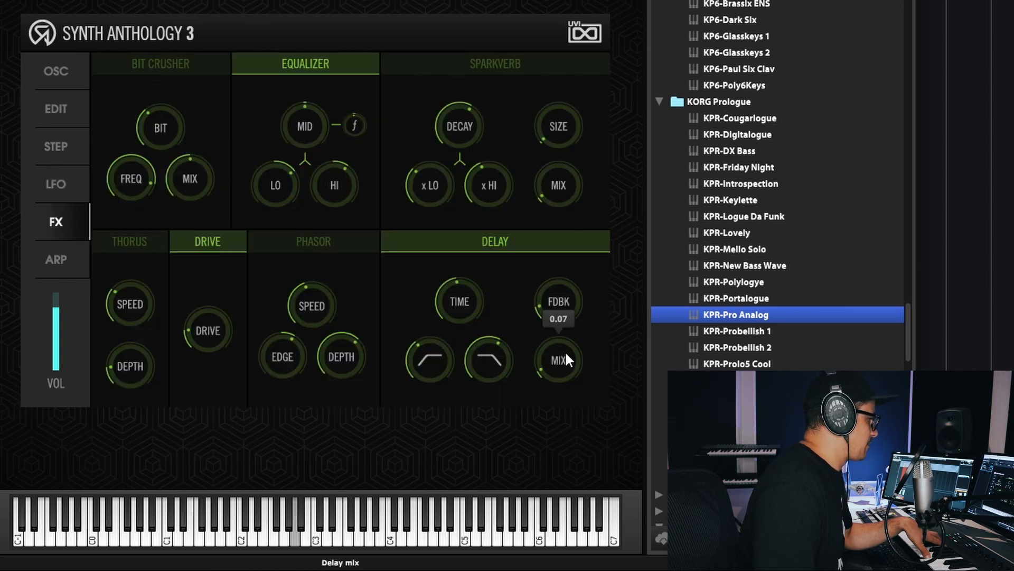
pyautogui.click(517, 64)
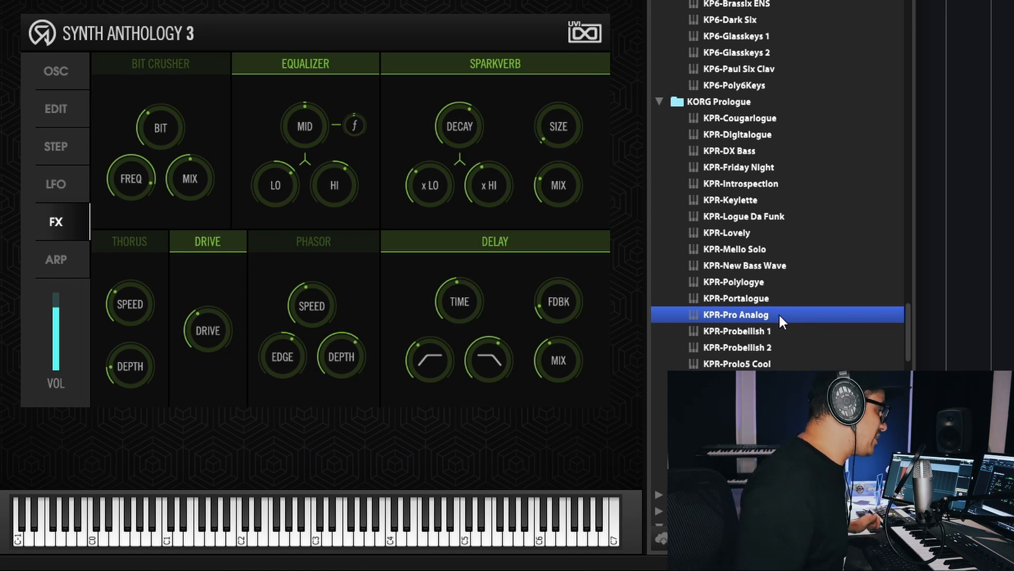
pyautogui.doubleClick(751, 321)
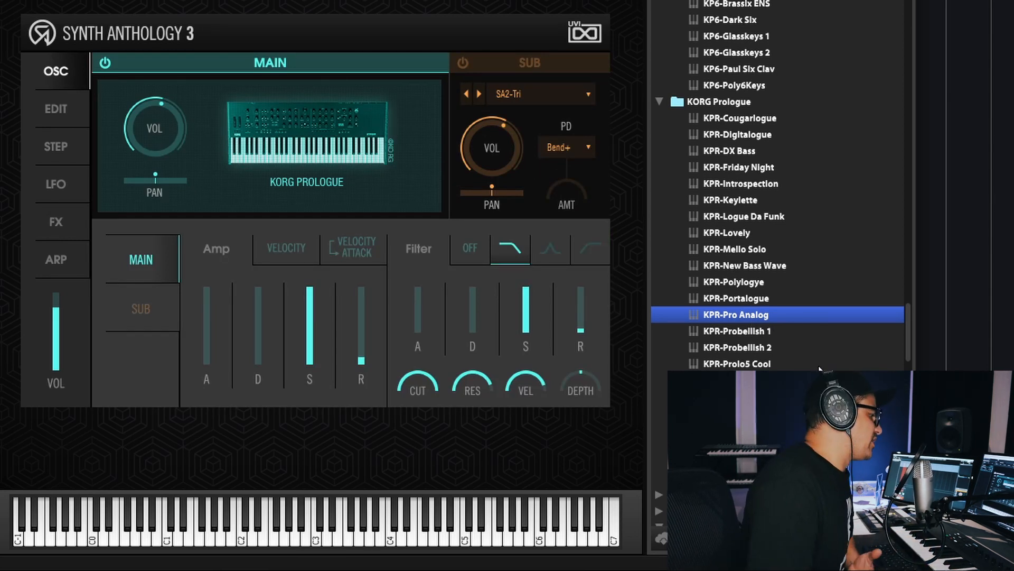
# - Expand the NOVATION Peak folder and audition NPK-Orgapoly and NPK-Peak Jagouar
pyautogui.scroll(-3, 727, 293)
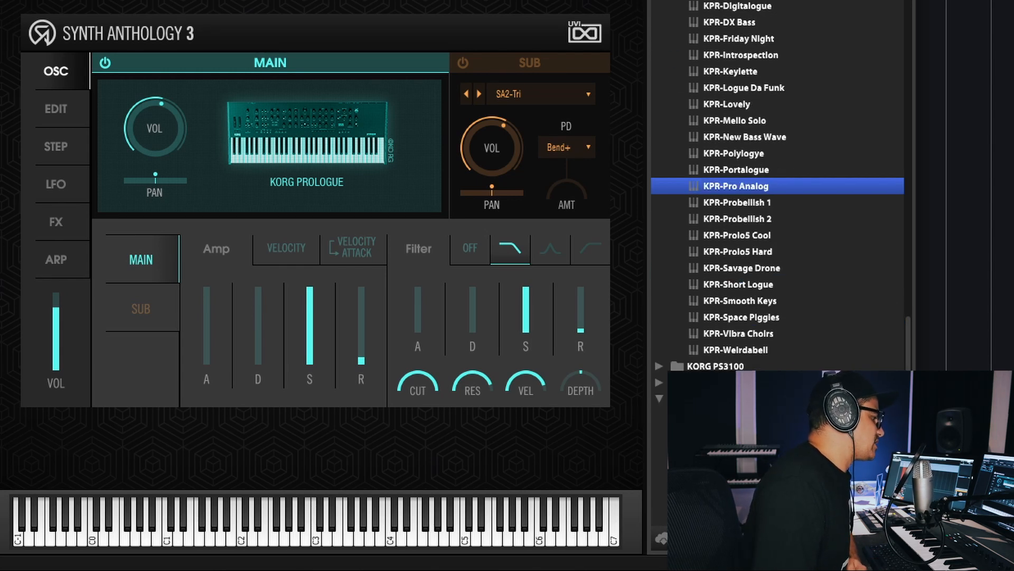
pyautogui.scroll(-7, 665, 357)
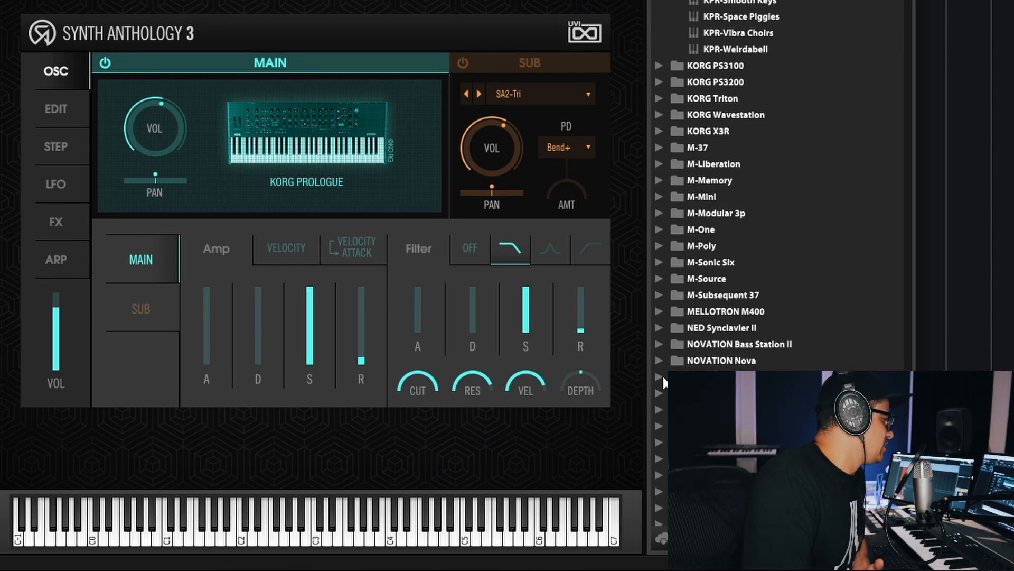
pyautogui.click(659, 377)
pyautogui.scroll(-5, 664, 370)
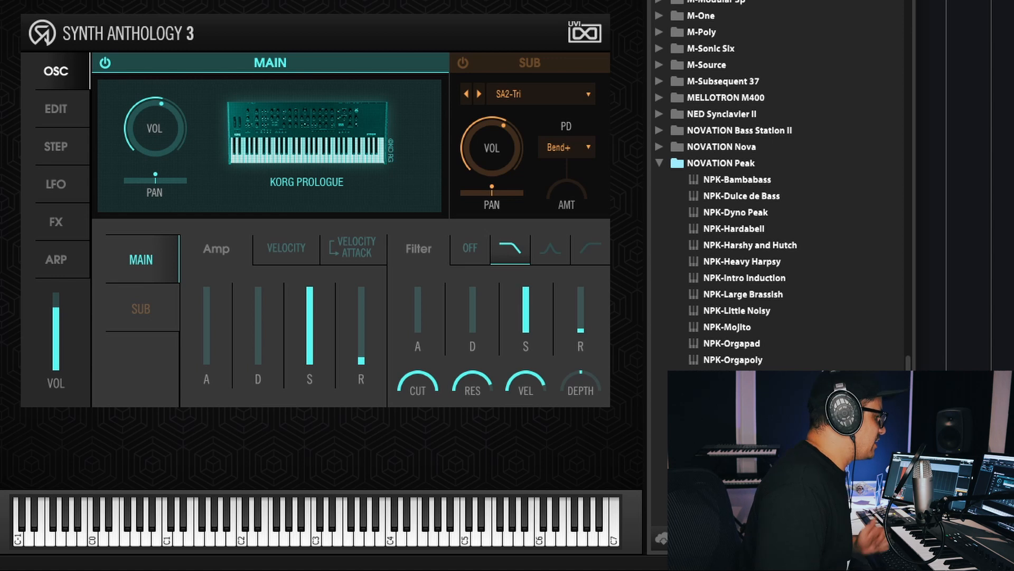
pyautogui.scroll(-1, 740, 248)
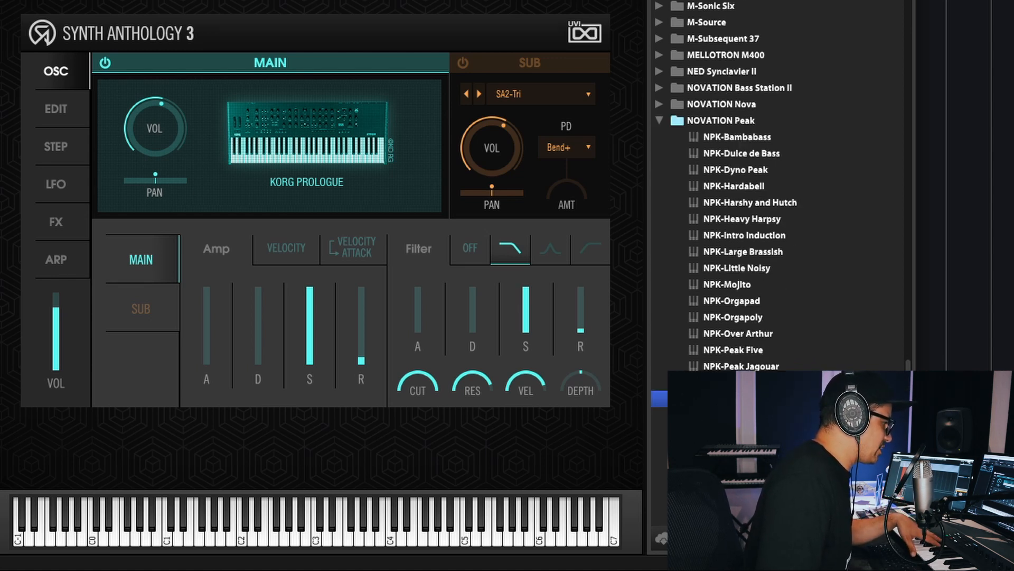
pyautogui.doubleClick(733, 317)
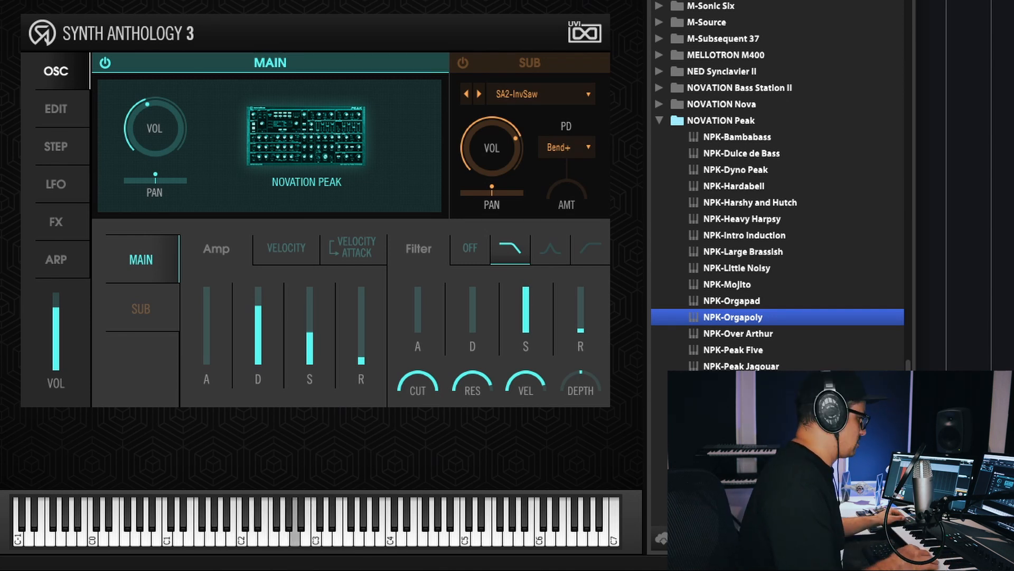
pyautogui.click(740, 364)
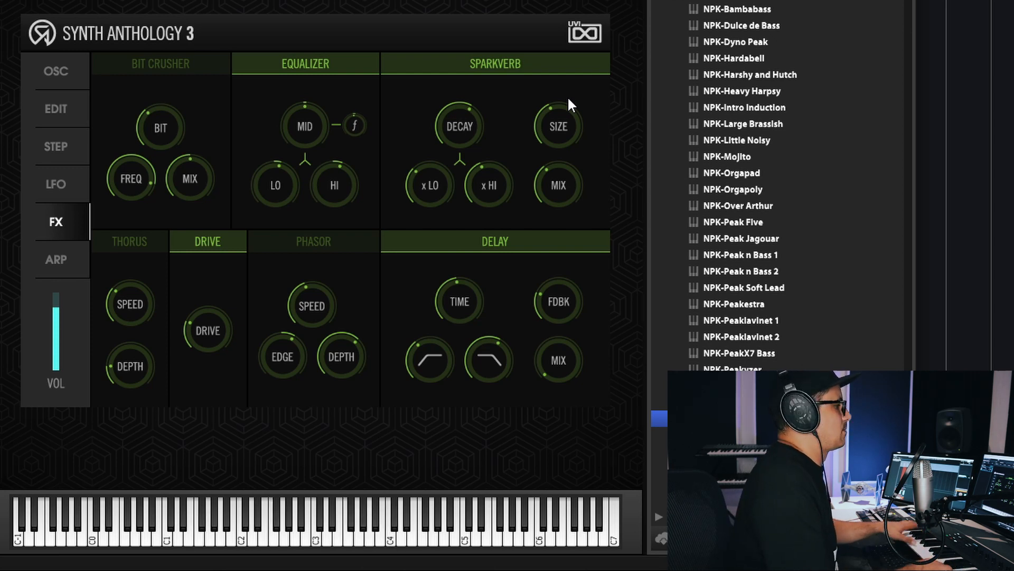
# - Expand the OSC OSCar folder and audition OSC-Dirty Oscillo and OSC-LFOsc Ethereal
pyautogui.click(655, 117)
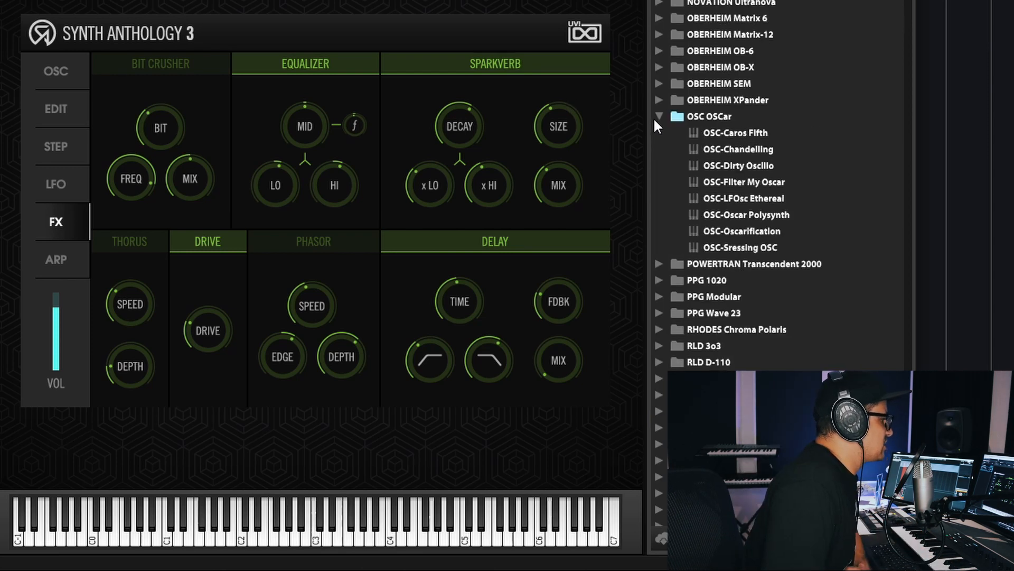
pyautogui.doubleClick(714, 166)
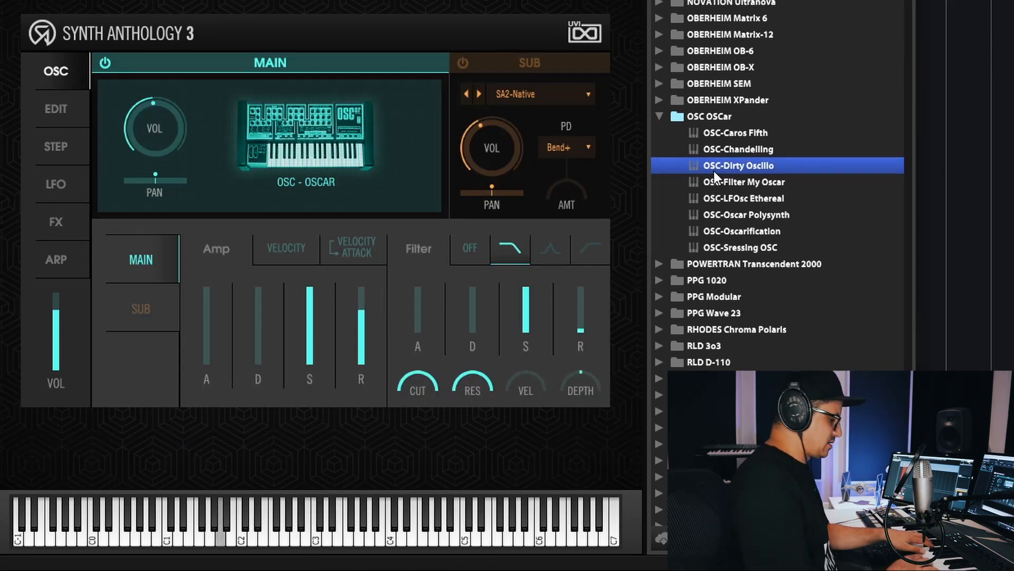
pyautogui.doubleClick(736, 204)
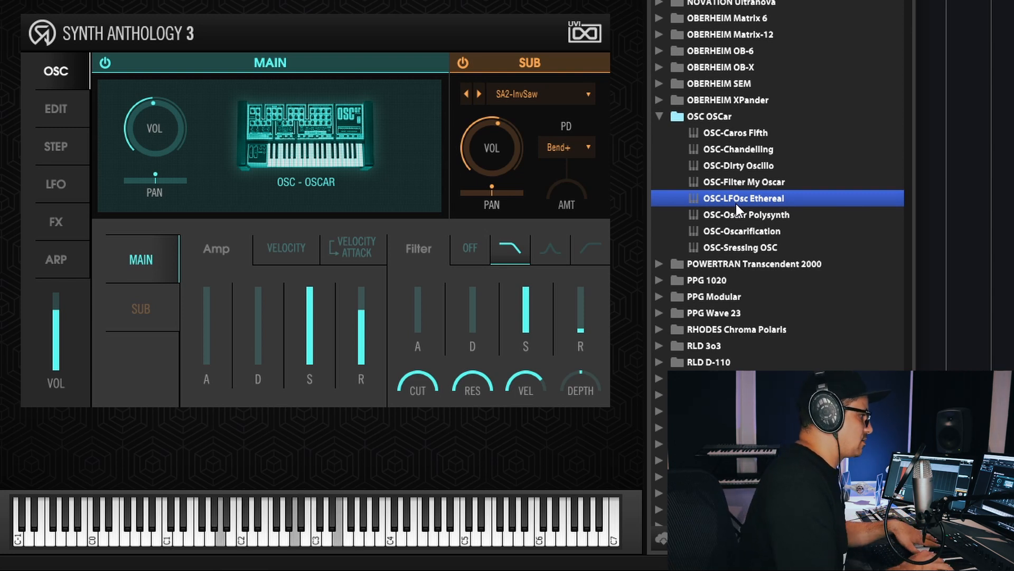
# - Expand the TEENAGE ENGINEERING OP-1 folder and audition TP1-Pluck OPad1 and TP1-Ghost Carillon
pyautogui.scroll(-5, 803, 190)
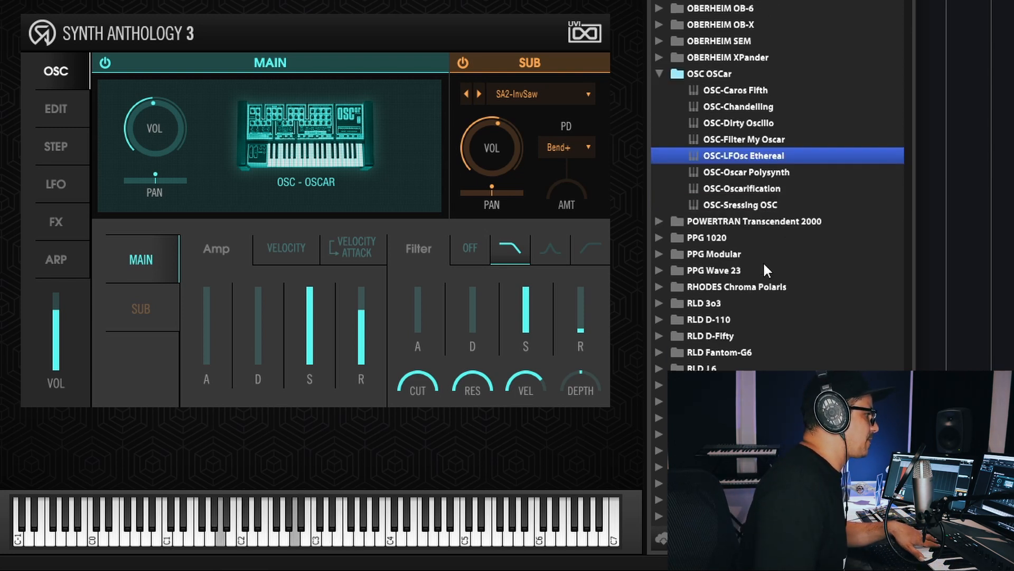
pyautogui.scroll(-8, 804, 206)
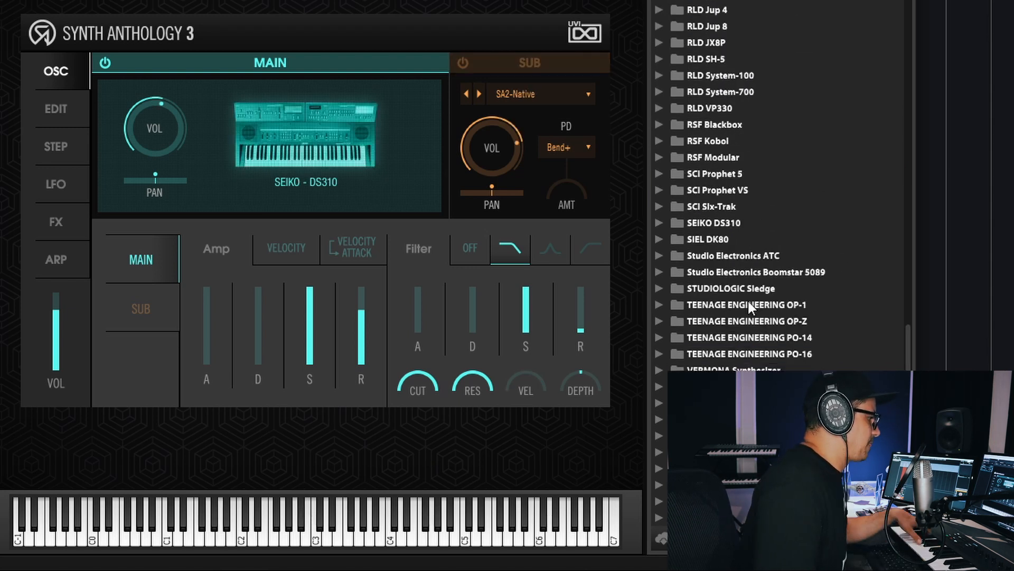
pyautogui.click(779, 305)
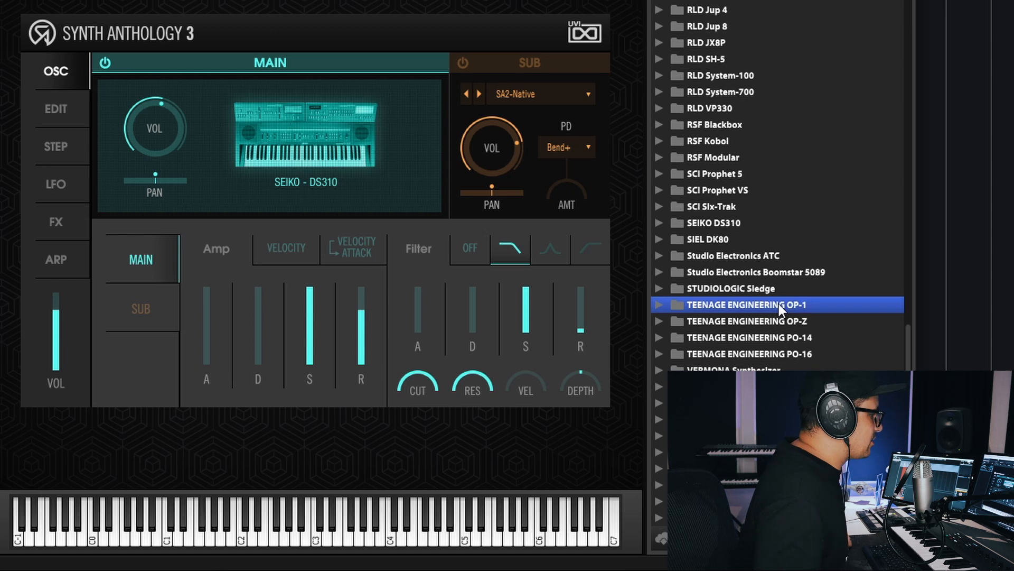
pyautogui.click(659, 305)
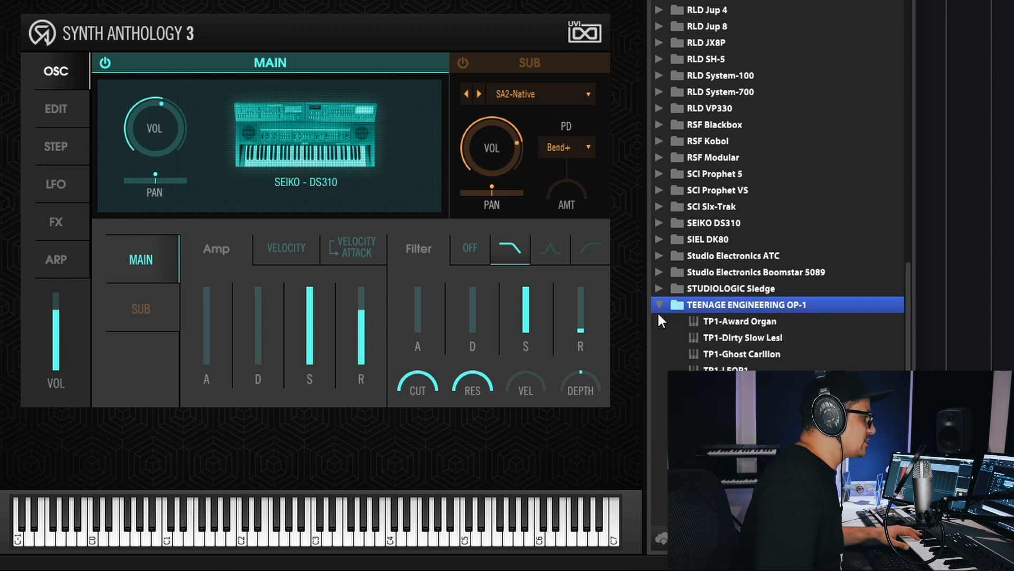
pyautogui.scroll(-3, 659, 316)
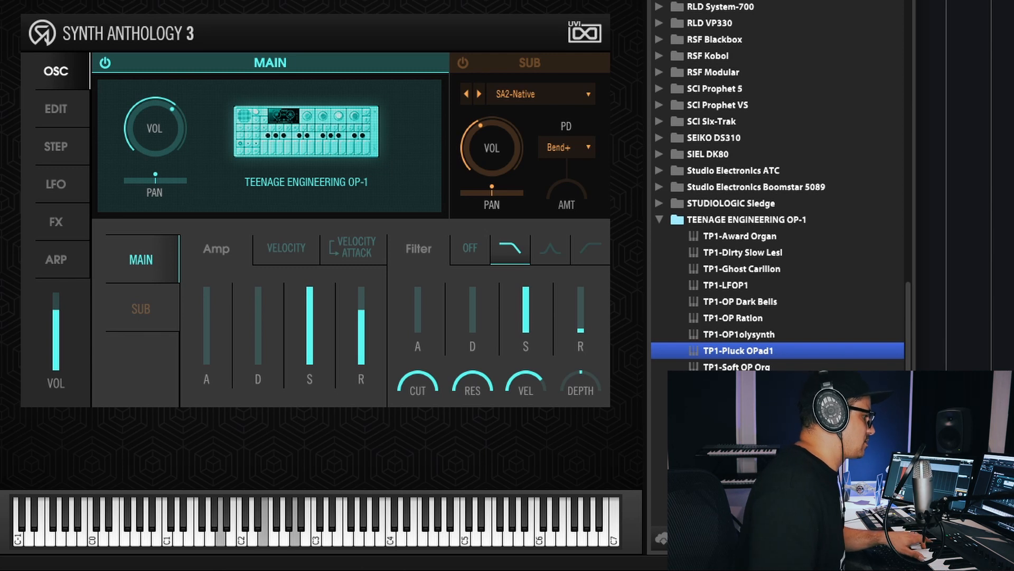
pyautogui.press('Down')
pyautogui.click(768, 269)
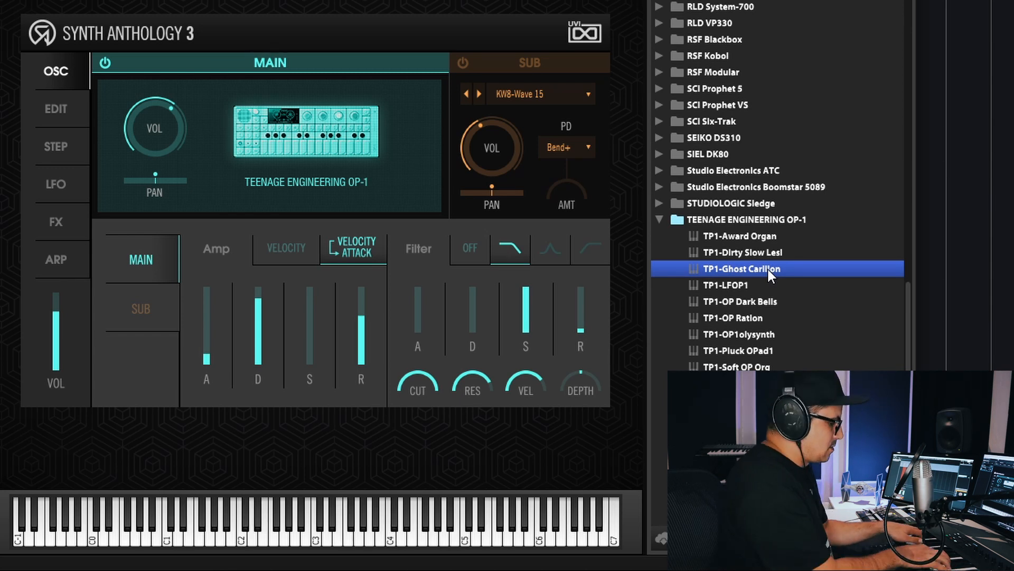
# - Expand the WALDORF Q folder and audition WDQ-1990 Brass and WDQ-Analog PPG
pyautogui.scroll(-7, 768, 269)
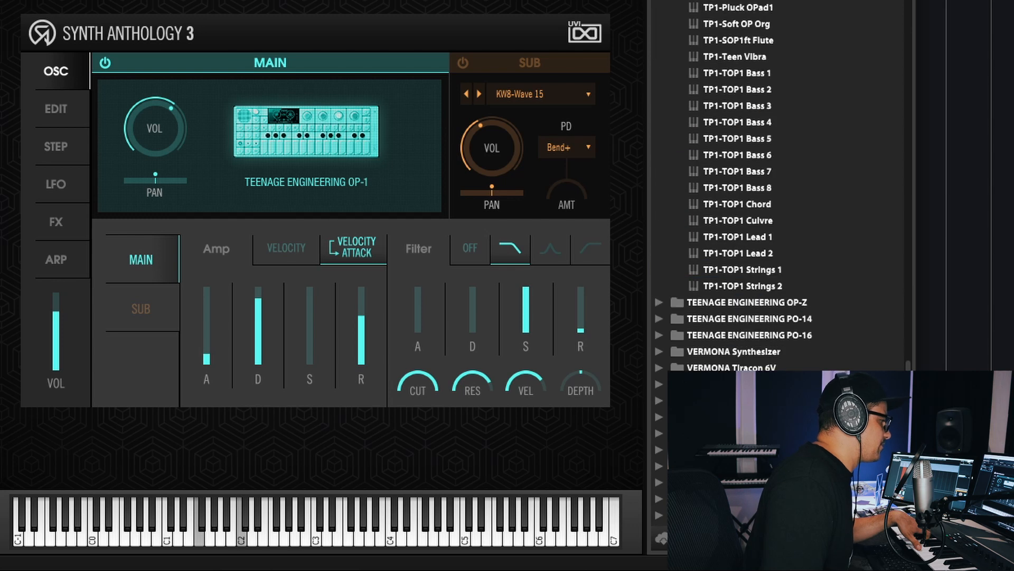
pyautogui.scroll(-3, 768, 270)
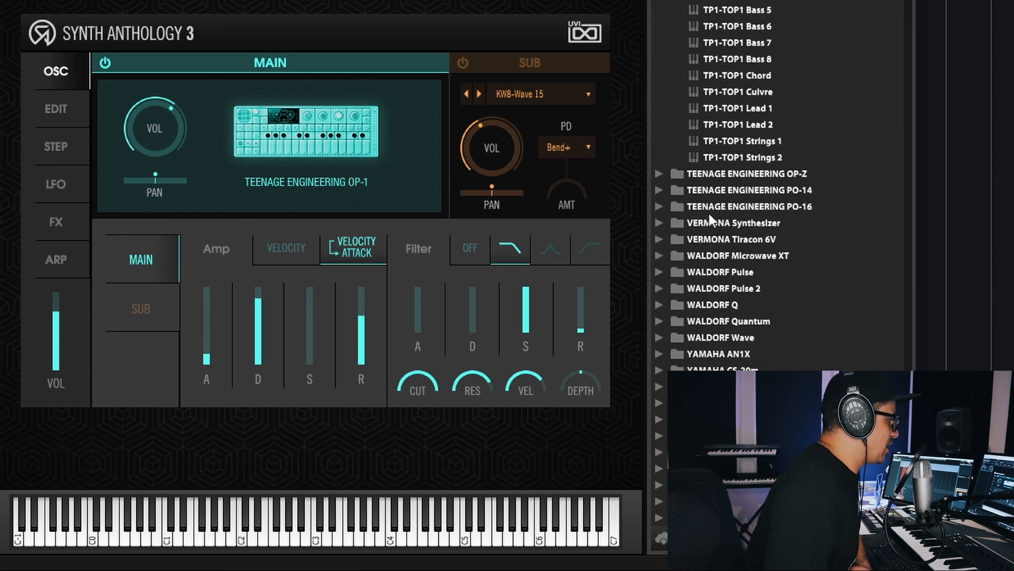
pyautogui.click(660, 255)
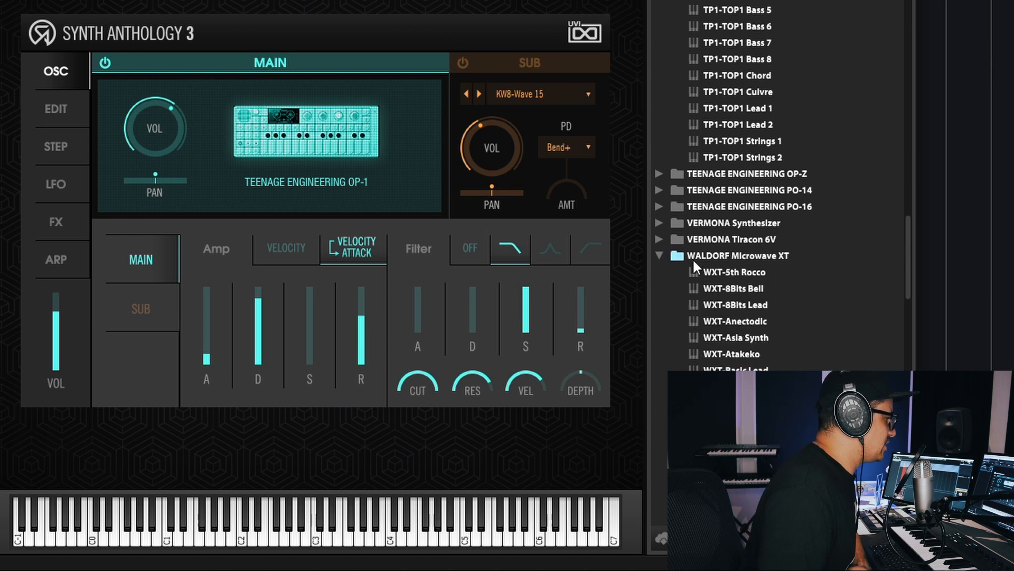
pyautogui.click(658, 255)
pyautogui.click(696, 316)
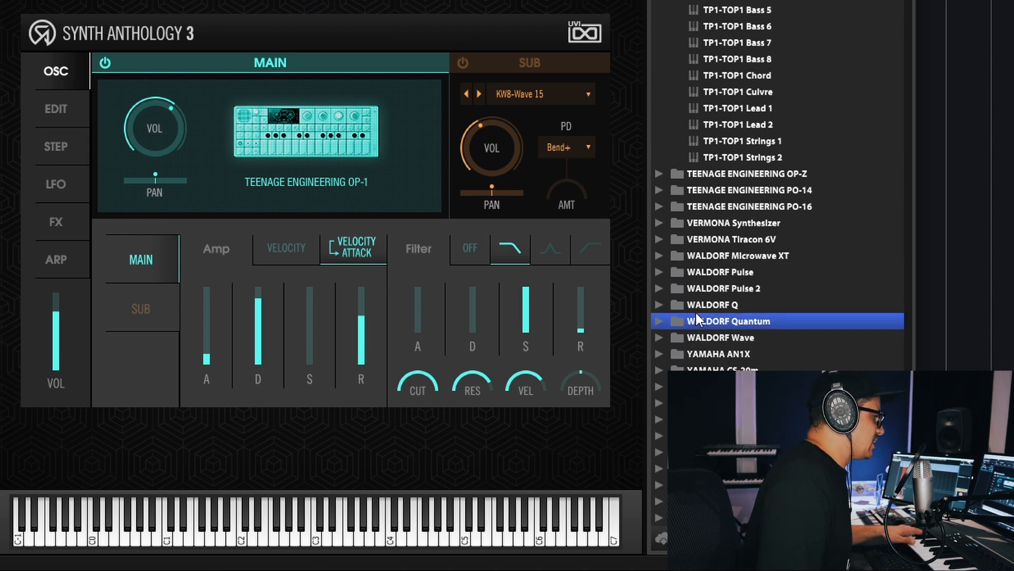
pyautogui.click(696, 307)
pyautogui.click(660, 305)
pyautogui.scroll(-4, 711, 323)
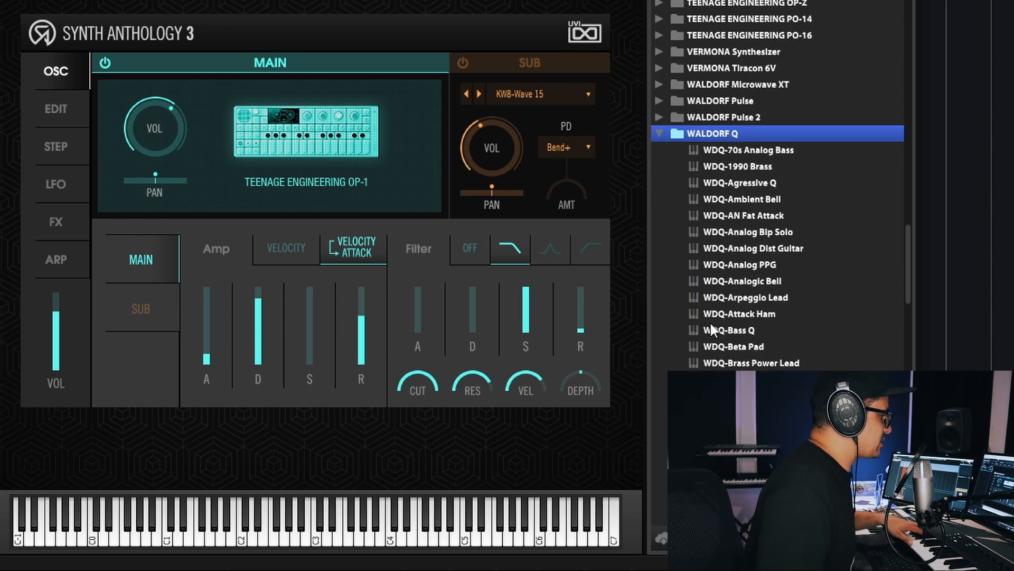
pyautogui.scroll(-3, 711, 323)
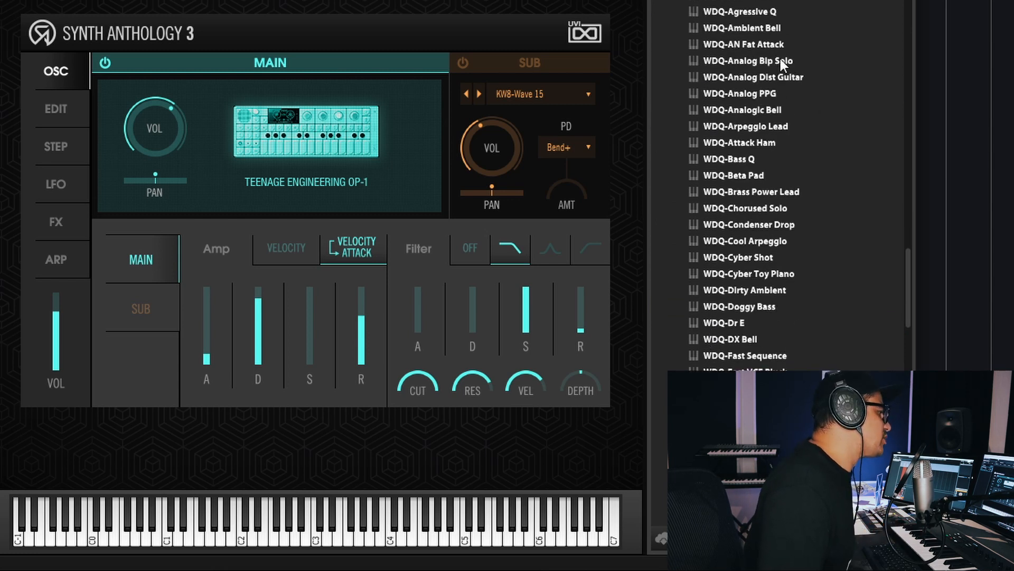
pyautogui.doubleClick(750, 1)
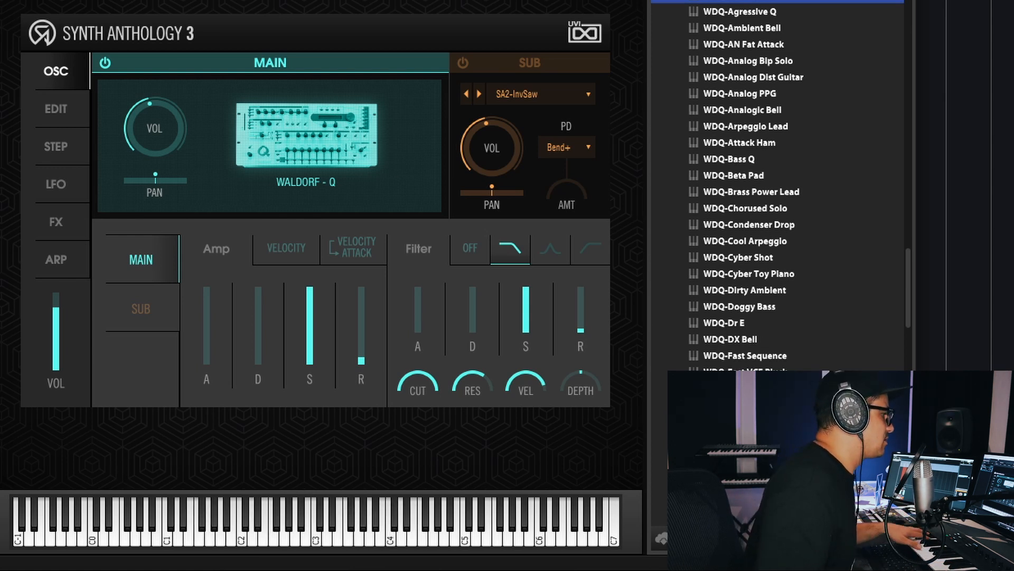
pyautogui.doubleClick(775, 89)
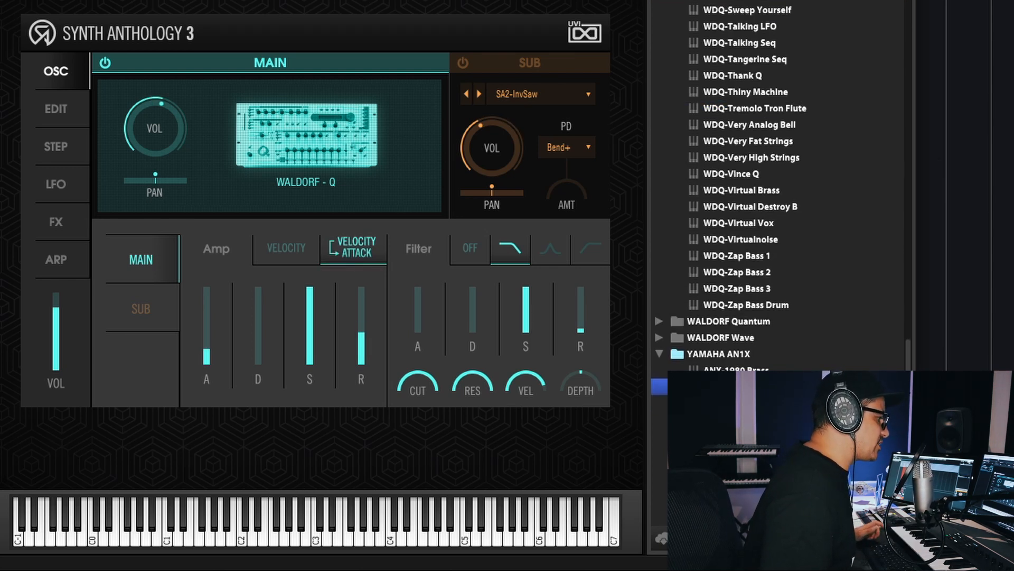
# - Audition ANX-1980 Brass, ANX-CS80 Like and ANX-Classic Seq from the YAMAHA AN1X folder
pyautogui.click(744, 369)
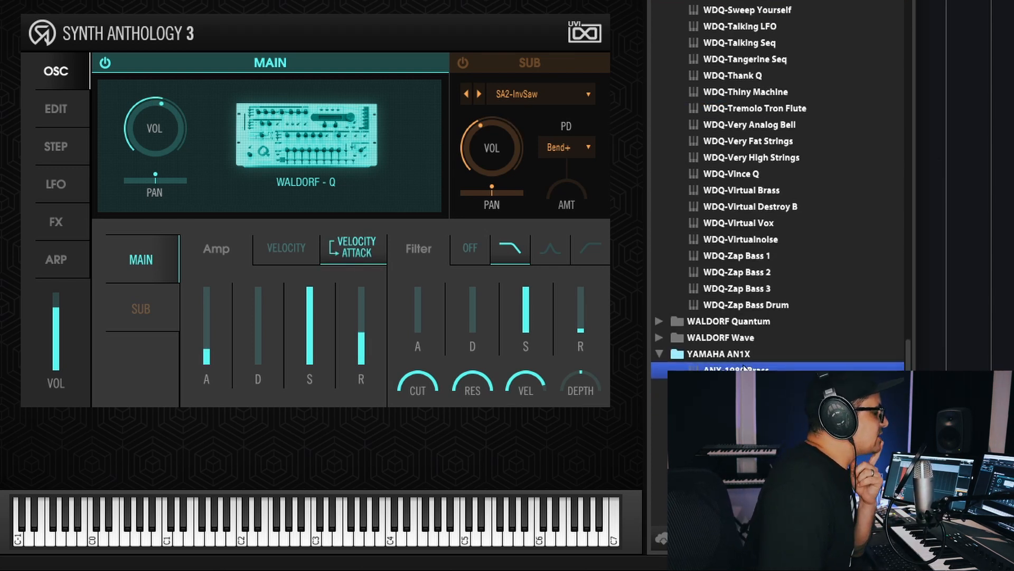
pyautogui.doubleClick(743, 368)
pyautogui.scroll(-2, 731, 327)
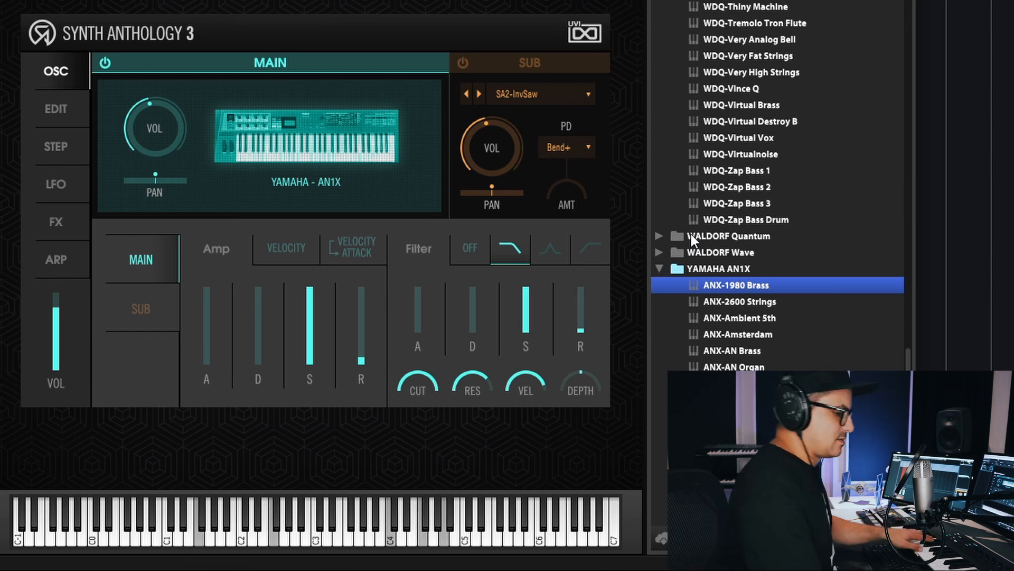
pyautogui.scroll(-4, 749, 354)
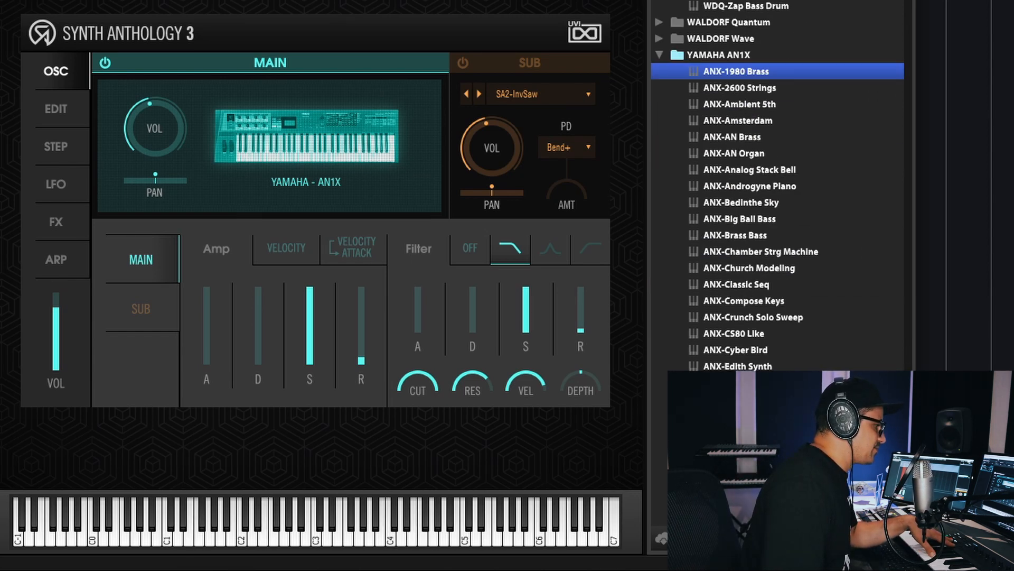
pyautogui.click(739, 337)
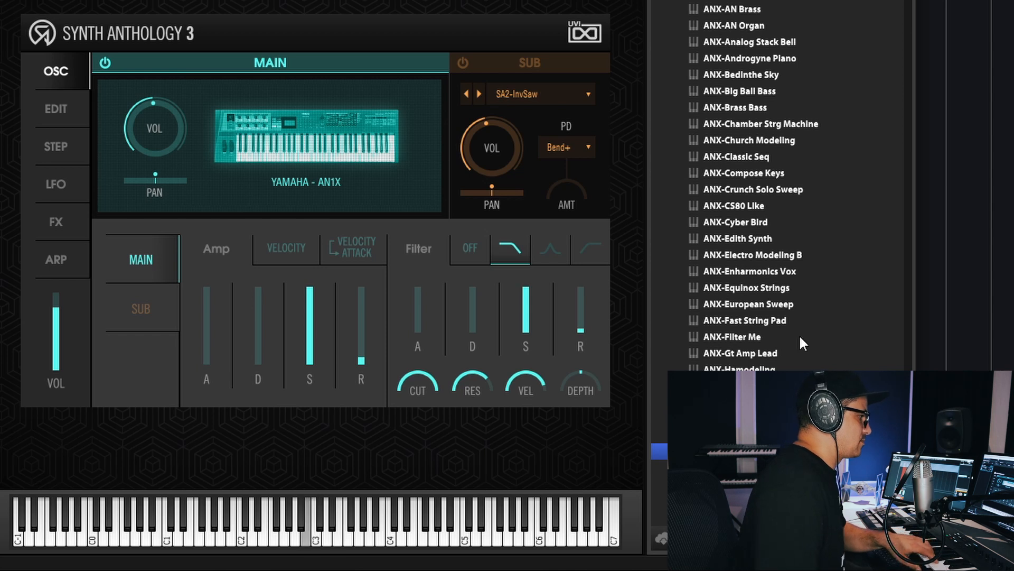
pyautogui.click(761, 156)
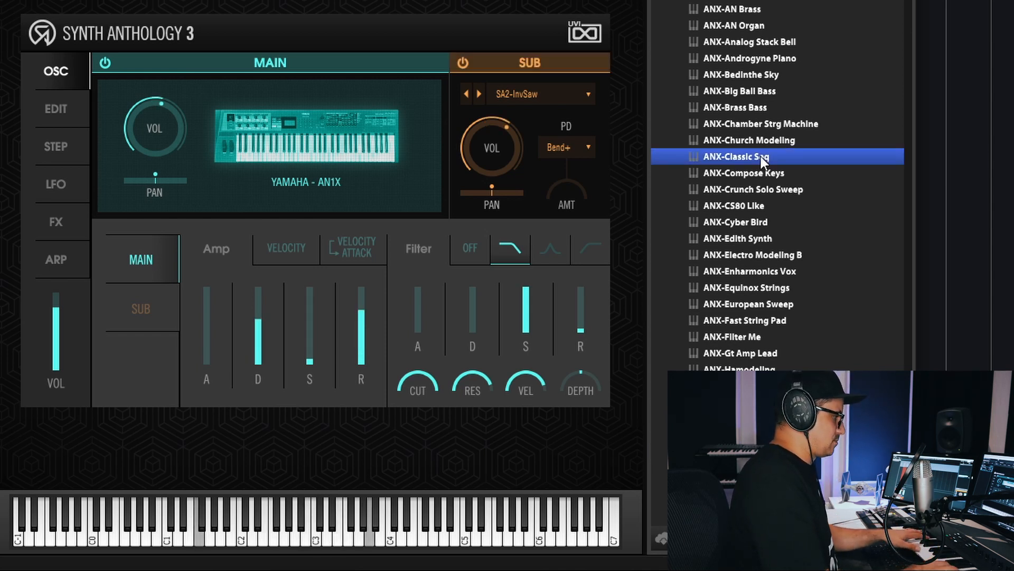
# - Open the effects of ANX-Classic Seq and lengthen the SparkVerb decay
pyautogui.click(57, 221)
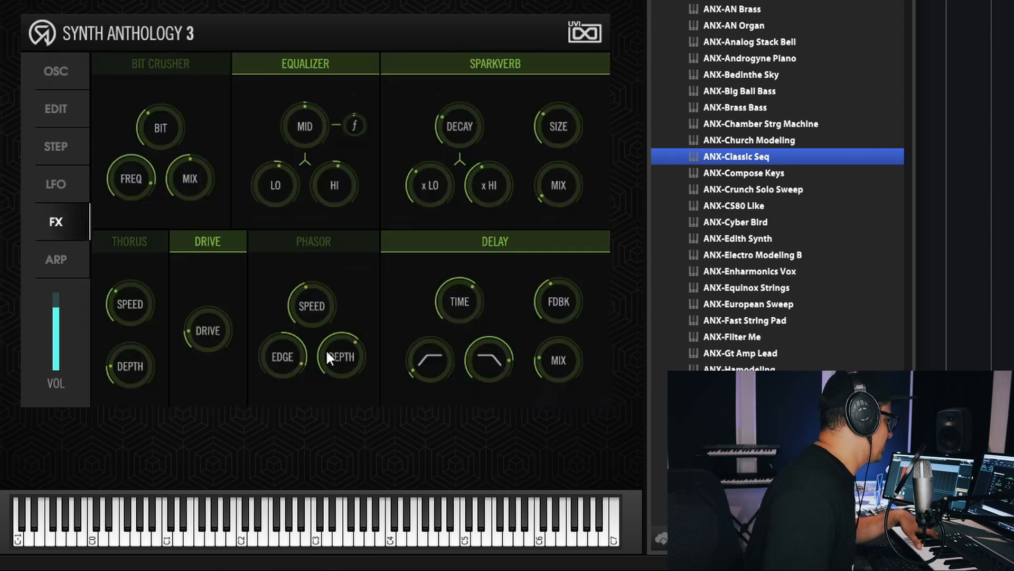
pyautogui.moveTo(560, 117)
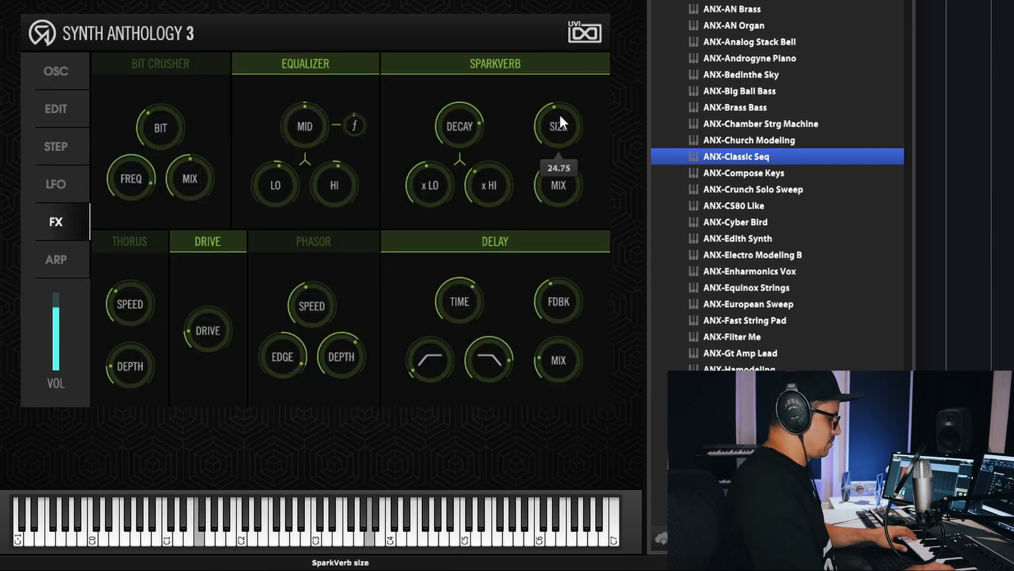